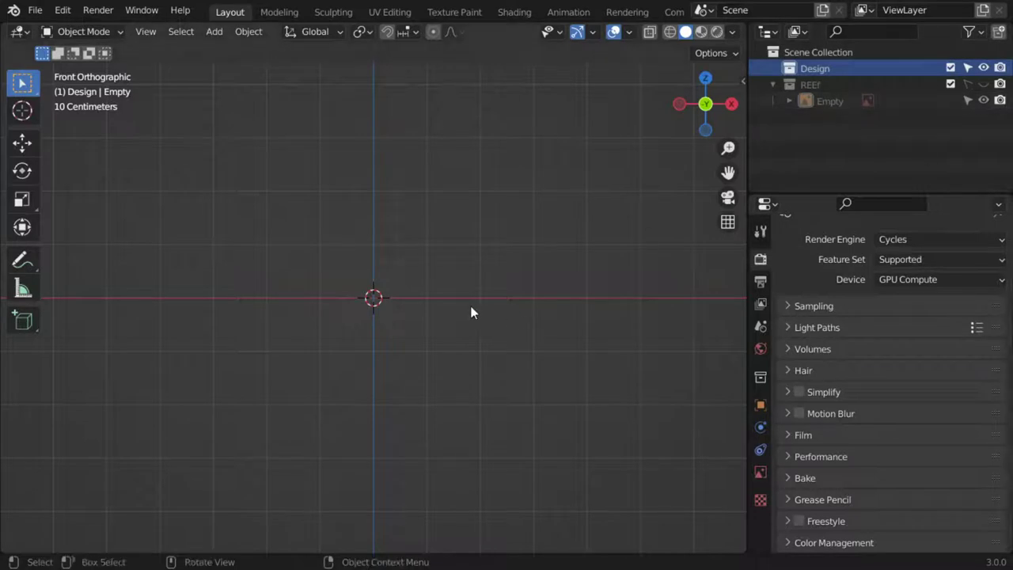
# - Pan the empty scene and bring up the Add menu's mesh primitives, pointing at Cylinder
pyautogui.moveTo(499, 304)
pyautogui.keyDown('shift'); pyautogui.mouseDown(button='middle')
pyautogui.moveTo(548, 288)
pyautogui.moveTo(576, 304)
pyautogui.mouseUp(button='middle'); pyautogui.keyUp('shift')
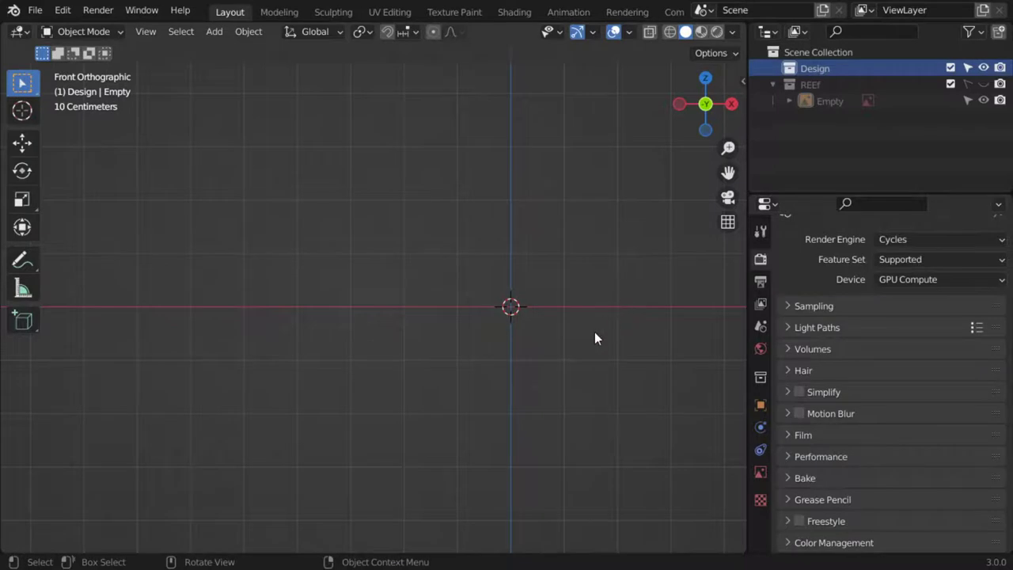
pyautogui.keyDown('shift'); pyautogui.moveTo(588, 325); pyautogui.dragTo(500, 324, button='middle'); pyautogui.keyUp('shift')
pyautogui.hotkey('shift', 'a')
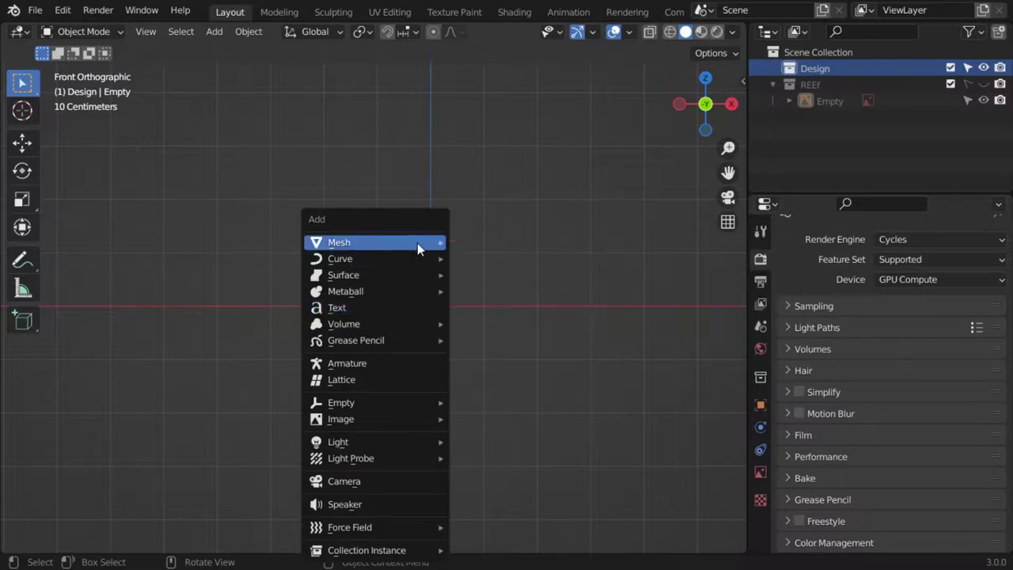
pyautogui.moveTo(338, 242)
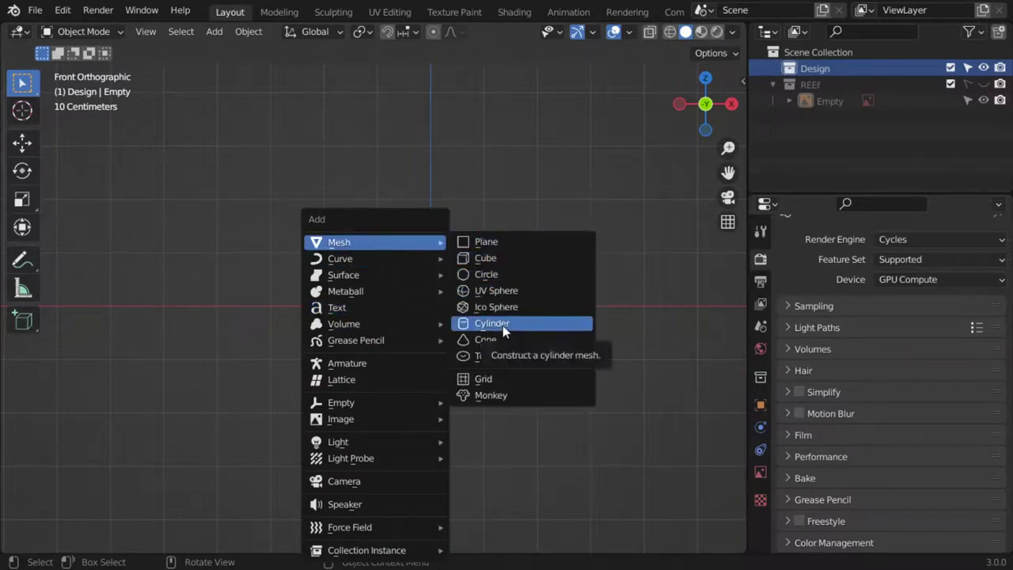
# - Add a cylinder with 12 vertices, 0.2 m radius and 0.4 m depth
pyautogui.click(502, 325)
pyautogui.moveTo(494, 317)
pyautogui.keyDown('ctrl'); pyautogui.mouseDown(button='middle')
pyautogui.moveTo(420, 331)
pyautogui.moveTo(518, 256)
pyautogui.mouseUp(button='middle'); pyautogui.keyUp('ctrl')
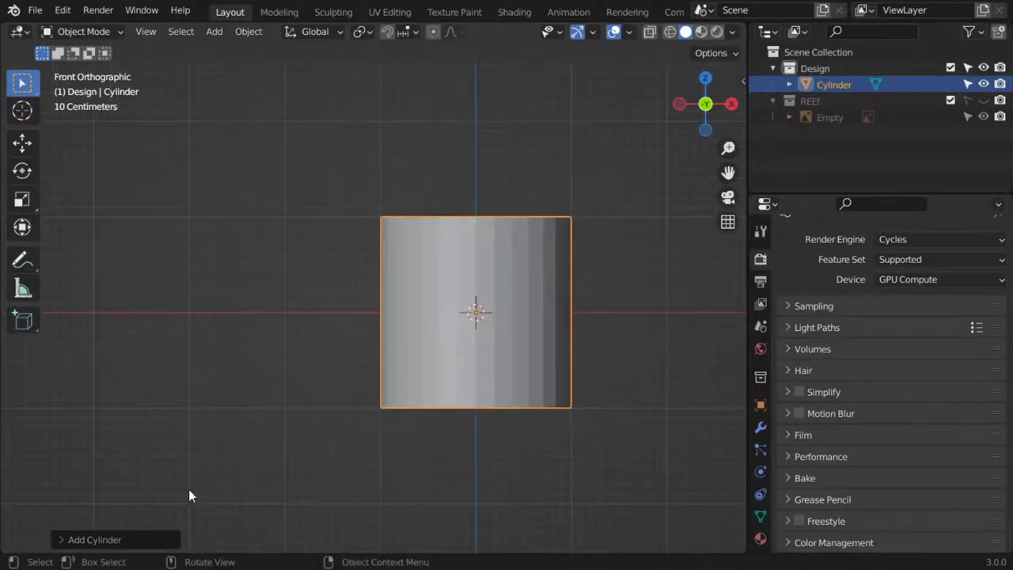
pyautogui.click(148, 542)
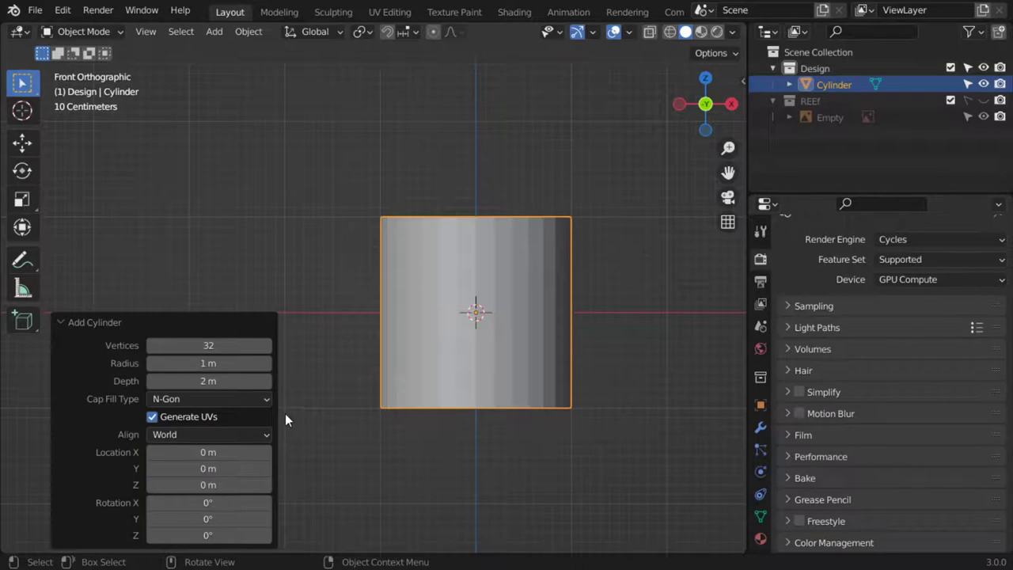
pyautogui.click(218, 345)
pyautogui.write('12')
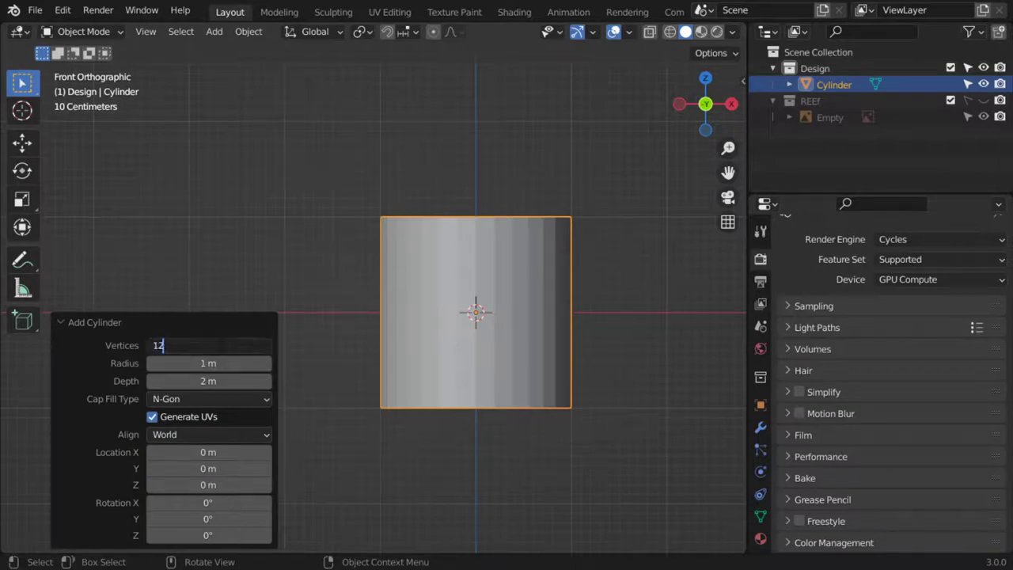
pyautogui.press('Return')
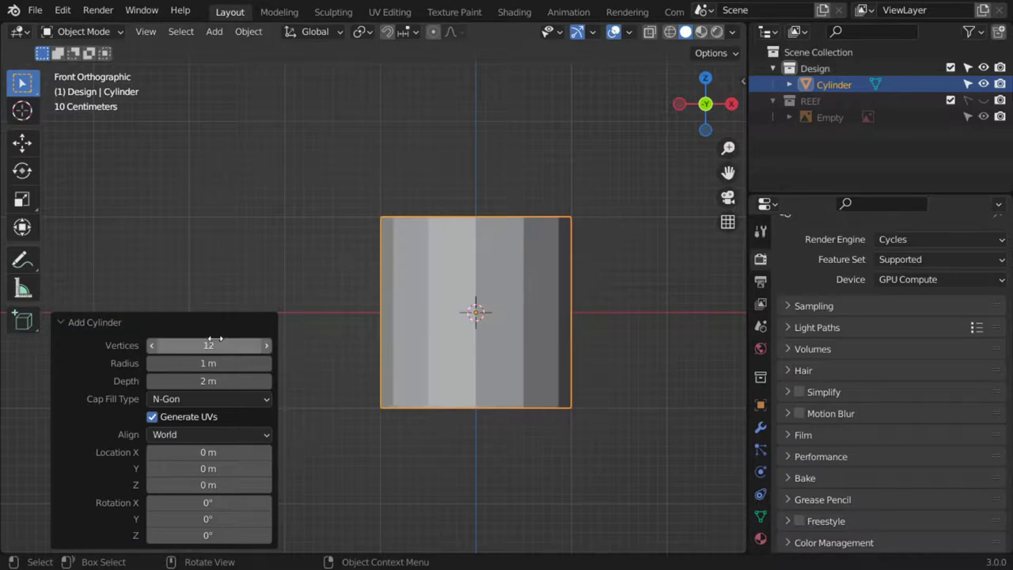
pyautogui.click(214, 365)
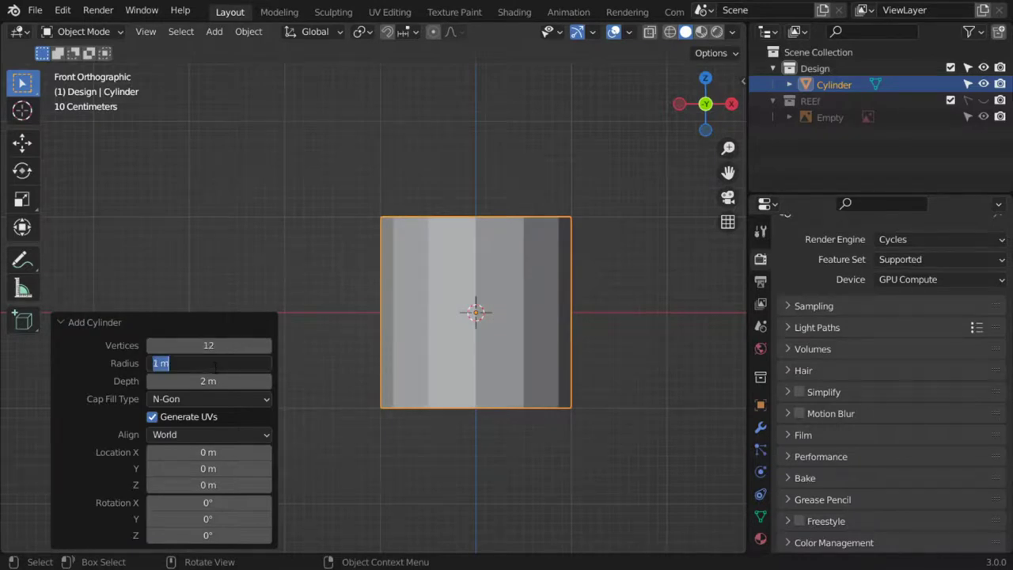
pyautogui.write('.2')
pyautogui.press('Return')
pyautogui.click(214, 377)
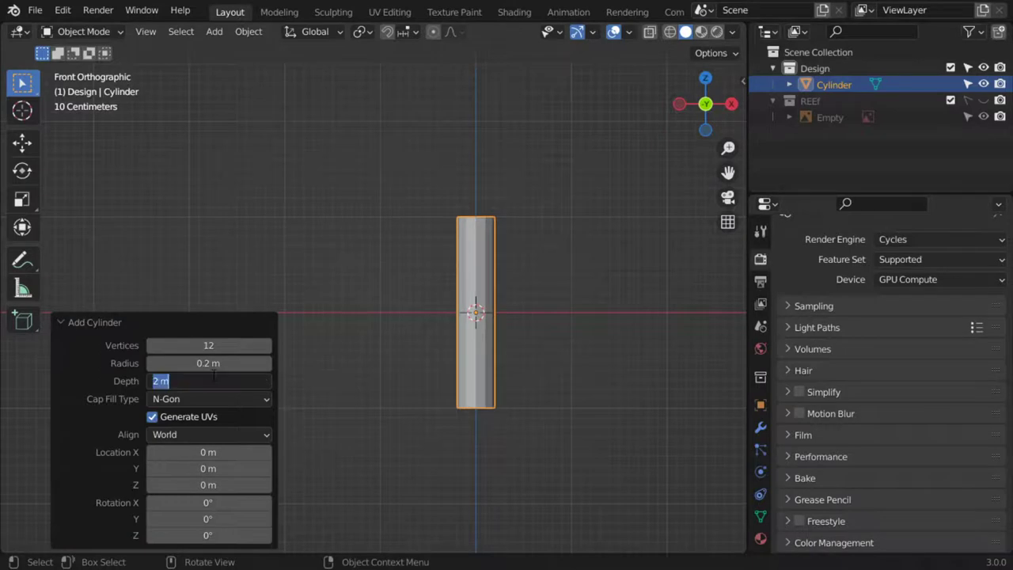
pyautogui.press('Return')
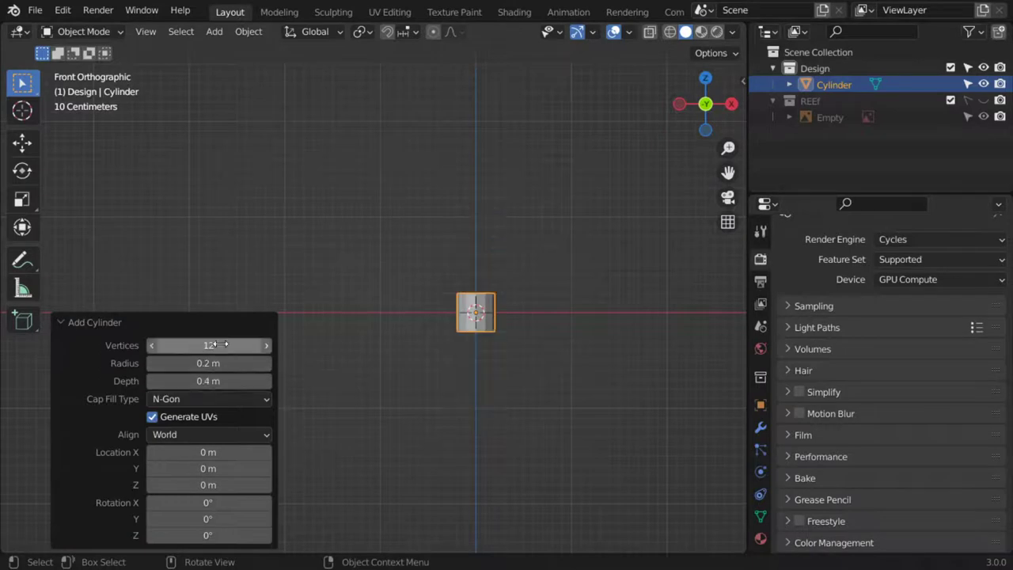
# - Zoom in closer and centre the view on the short cylinder
pyautogui.scroll(4, 582, 324)
pyautogui.keyDown('shift'); pyautogui.moveTo(582, 323); pyautogui.dragTo(393, 317, button='middle'); pyautogui.keyUp('shift')
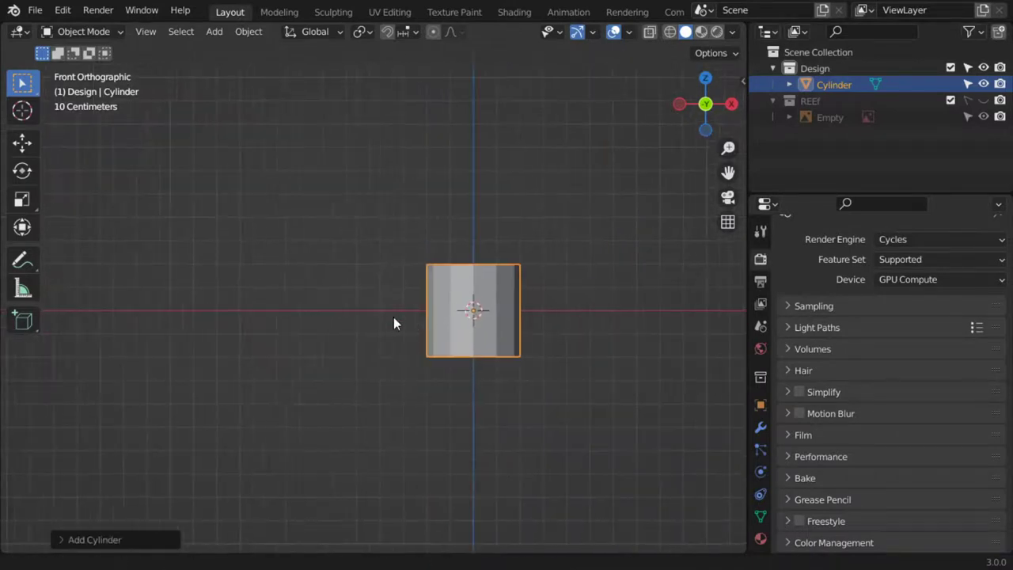
pyautogui.scroll(2, 393, 317)
pyautogui.scroll(4, 451, 269)
pyautogui.moveTo(462, 228)
pyautogui.keyDown('shift'); pyautogui.mouseDown(button='middle')
pyautogui.moveTo(482, 266)
pyautogui.moveTo(328, 227)
pyautogui.moveTo(350, 226)
pyautogui.mouseUp(button='middle'); pyautogui.keyUp('shift')
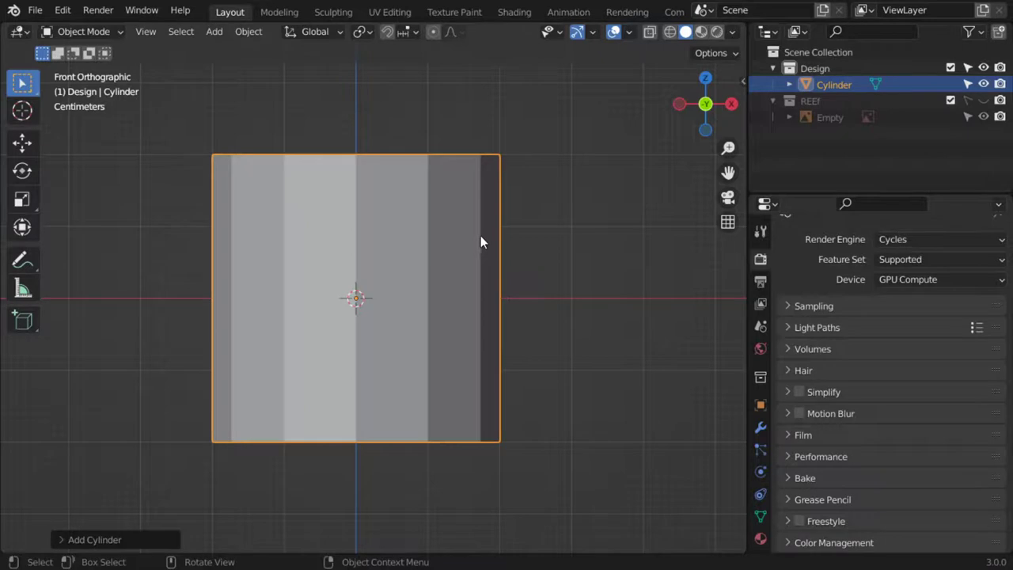
# - In Edit Mode with X-ray on, select only the cylinder's top ring of vertices
pyautogui.press('Tab')
pyautogui.hotkey('alt', 'z')
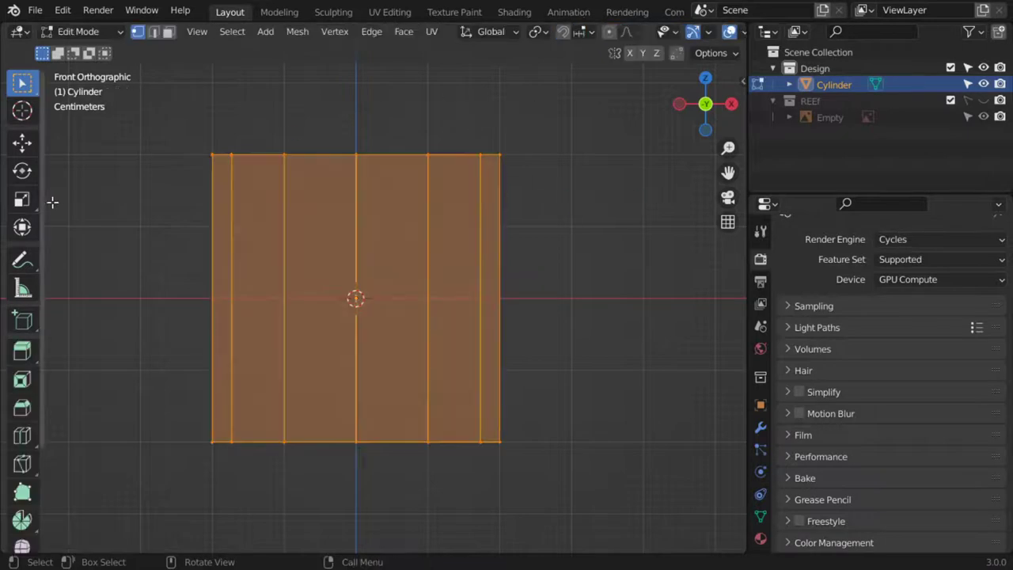
pyautogui.keyDown('shift'); pyautogui.moveTo(396, 216); pyautogui.dragTo(432, 267, button='middle'); pyautogui.keyUp('shift')
pyautogui.click(576, 193)
pyautogui.moveTo(565, 195); pyautogui.dragTo(27, 264)
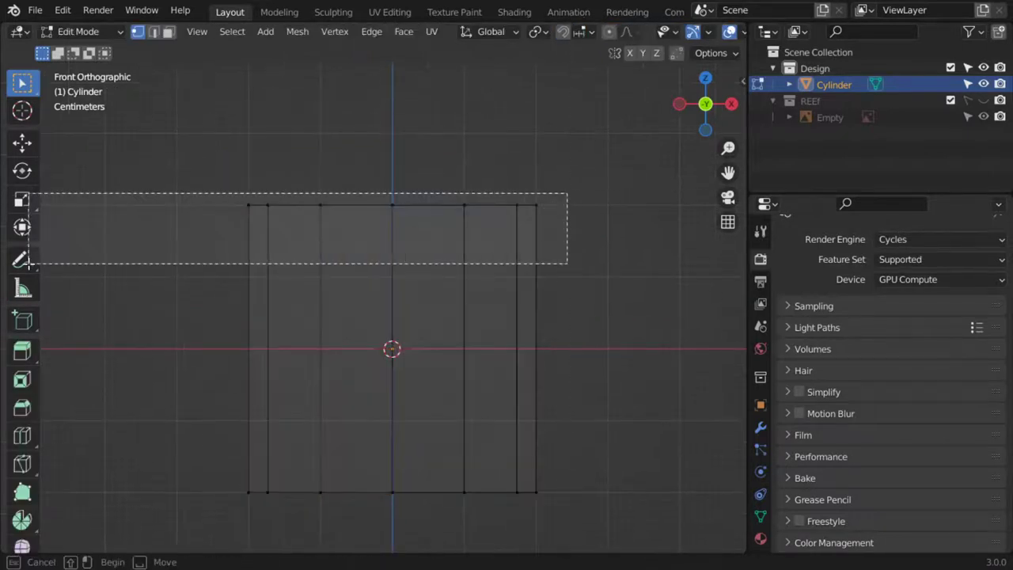
# - Extrude the top ring upward, scale it inward by 0.6243 and lower it slightly along Z
pyautogui.press('e')
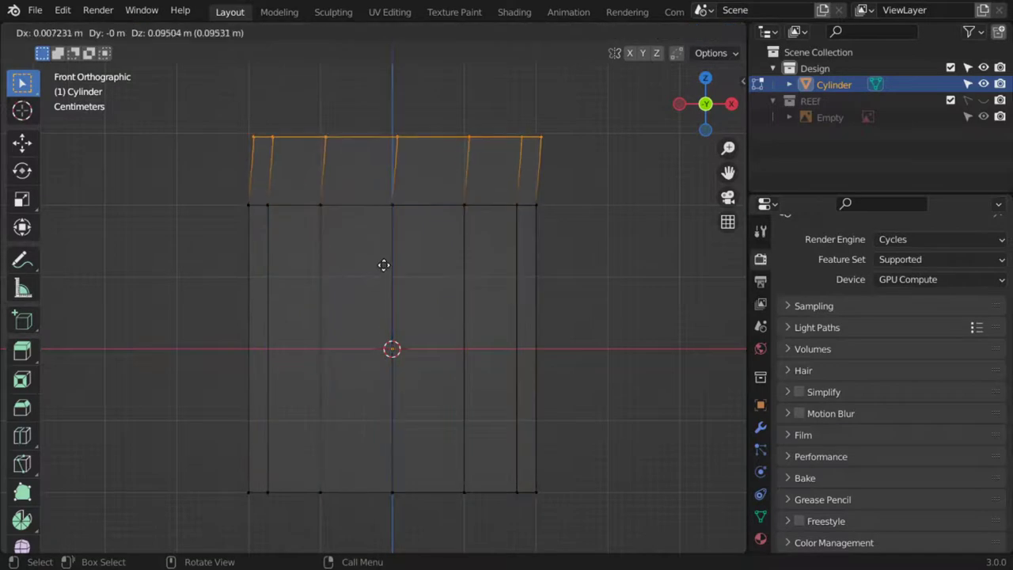
pyautogui.click(380, 264)
pyautogui.press('s')
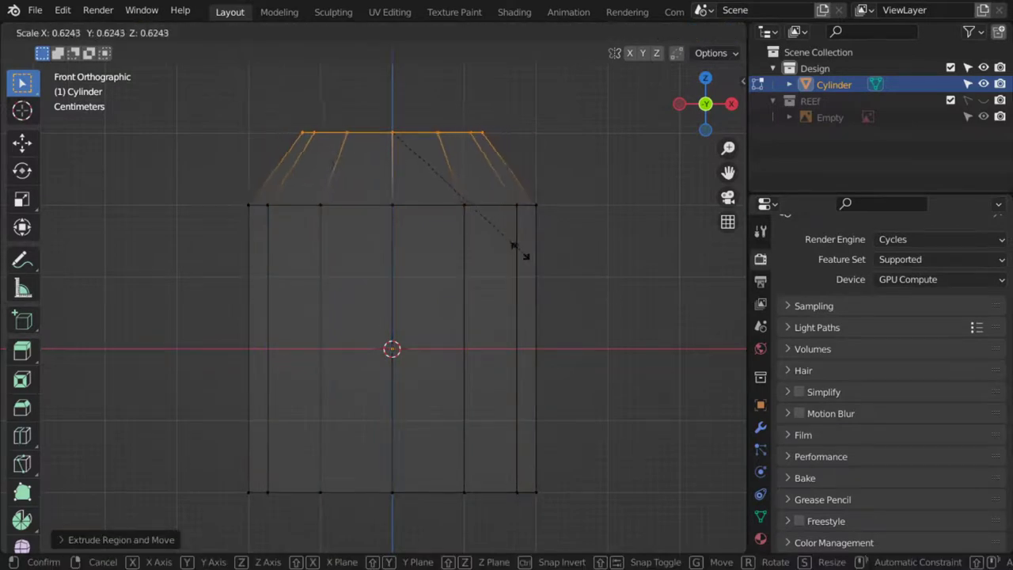
pyautogui.click(550, 252)
pyautogui.press('g')
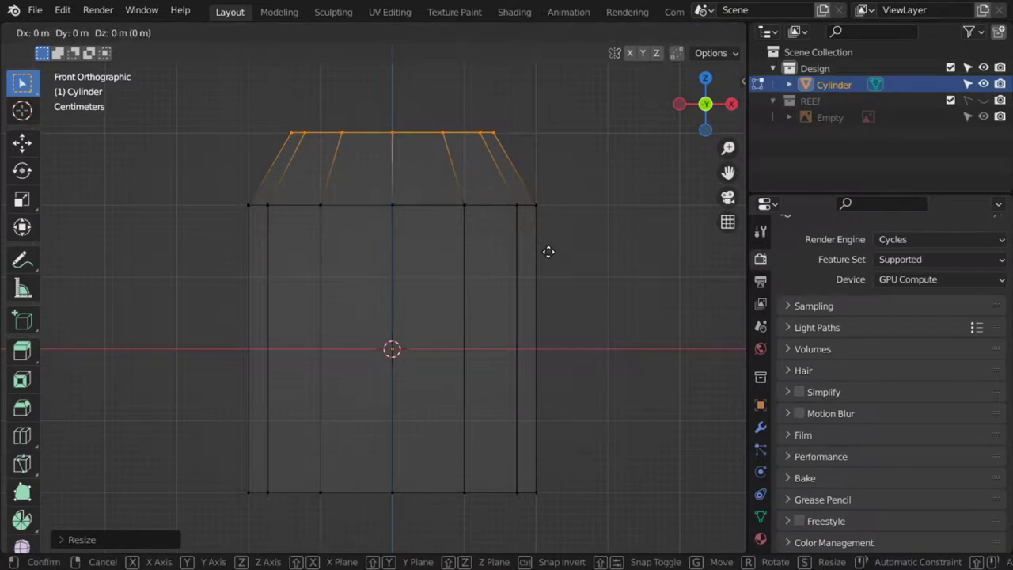
pyautogui.press('z')
pyautogui.click(596, 298)
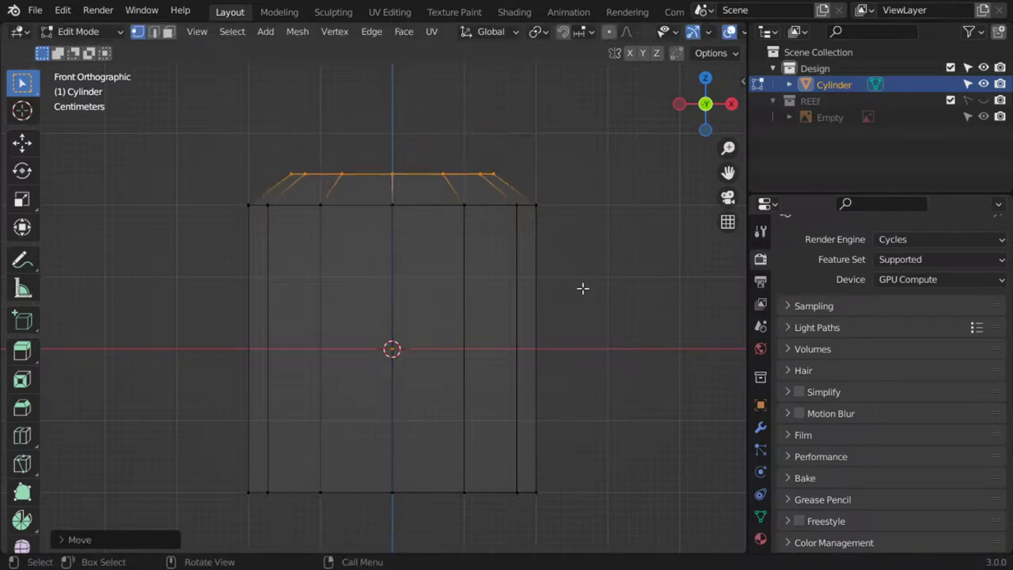
# - Cancel a stray move, turn X-ray off and orbit to view the cap from above
pyautogui.press('g')
pyautogui.press('Escape')
pyautogui.hotkey('alt', 'z')
pyautogui.scroll(-1, 584, 329)
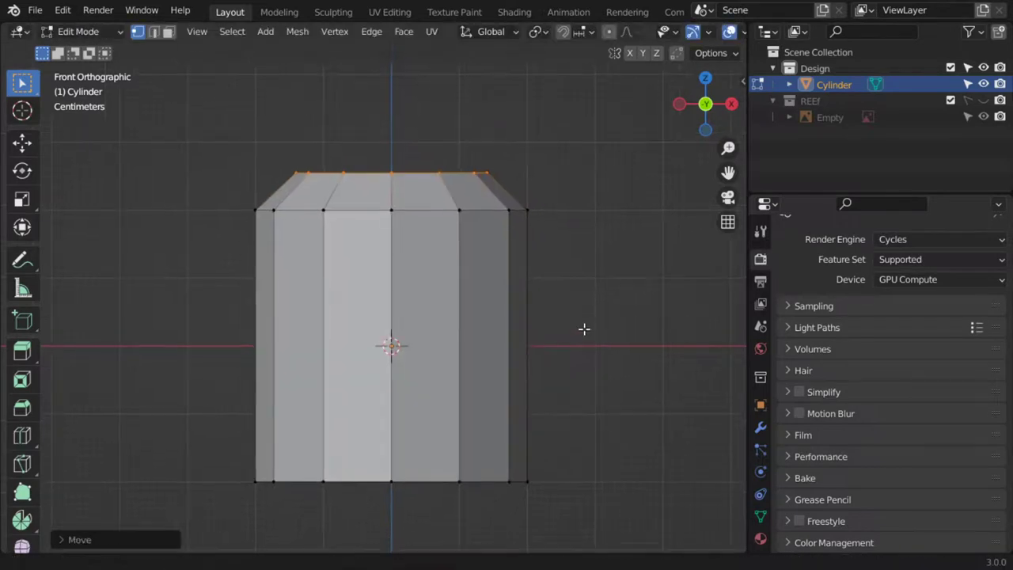
pyautogui.moveTo(584, 329); pyautogui.dragTo(531, 355, button='middle')
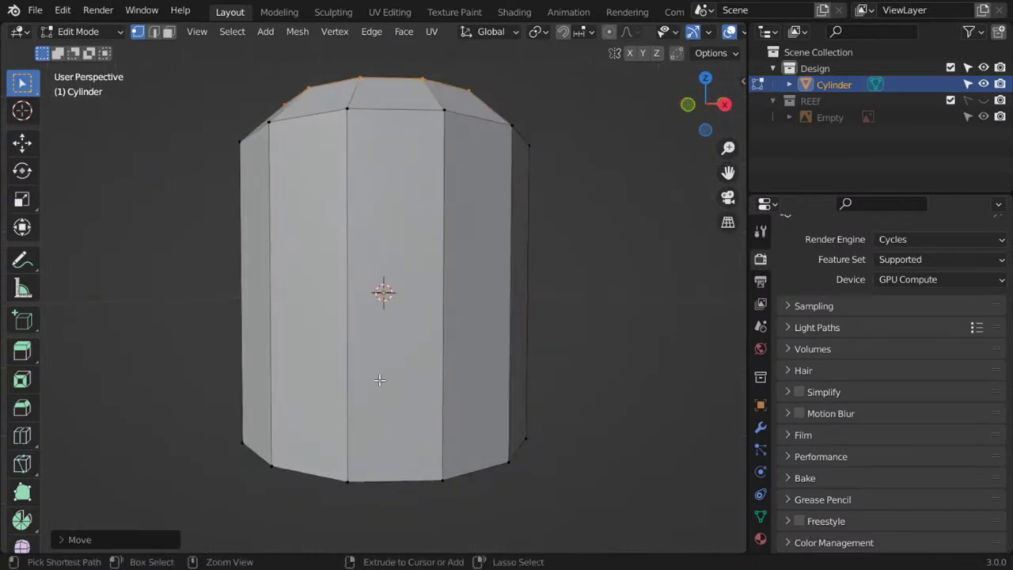
# - Add a loop cut around the cylinder and slide it down near the base
pyautogui.hotkey('ctrl', 'r')
pyautogui.click(369, 298)
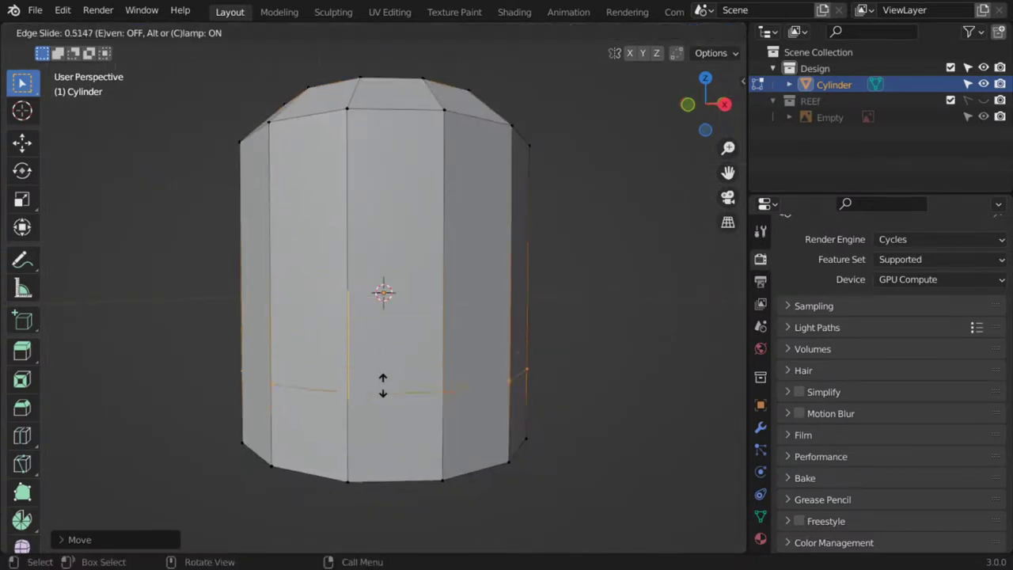
pyautogui.click(403, 428)
pyautogui.scroll(-1, 404, 428)
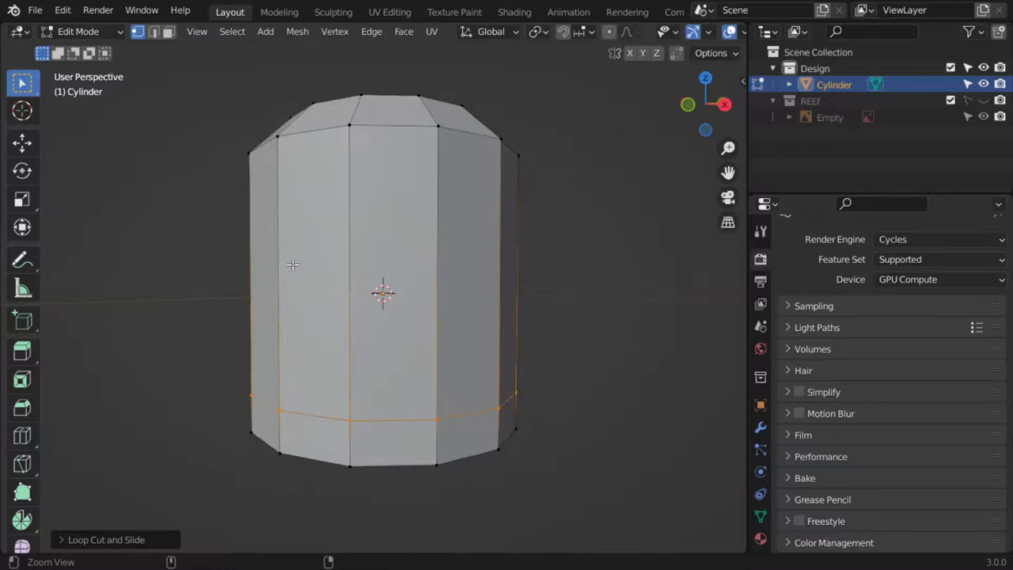
# - In face mode, select five alternating bottom faces while orbiting around the cylinder
pyautogui.click(168, 32)
pyautogui.click(386, 440)
pyautogui.moveTo(387, 440); pyautogui.dragTo(362, 452, button='middle')
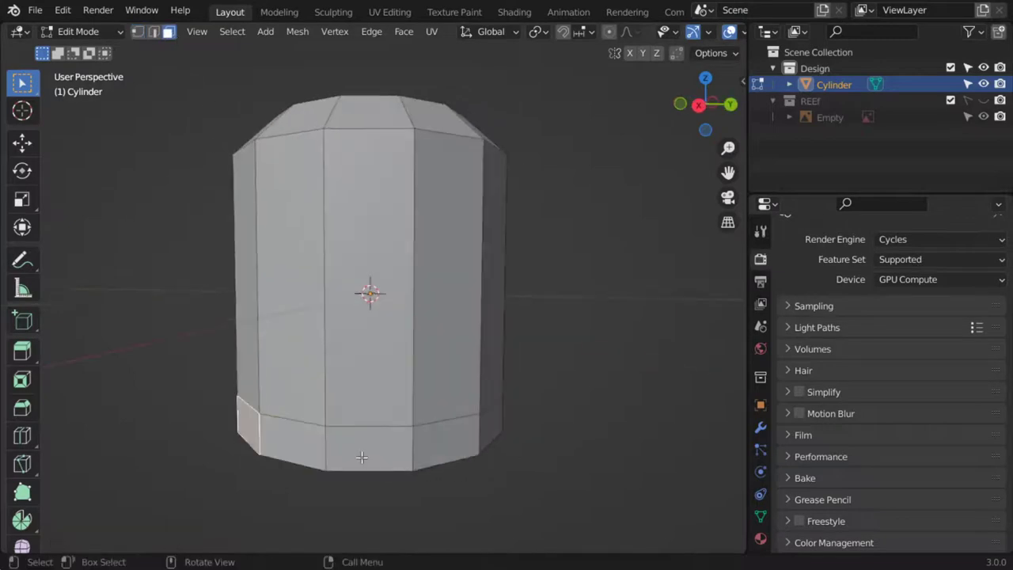
pyautogui.moveTo(464, 446); pyautogui.dragTo(357, 451, button='middle')
pyautogui.keyDown('shift'); pyautogui.click(356, 451); pyautogui.keyUp('shift')
pyautogui.moveTo(455, 447); pyautogui.dragTo(353, 445, button='middle')
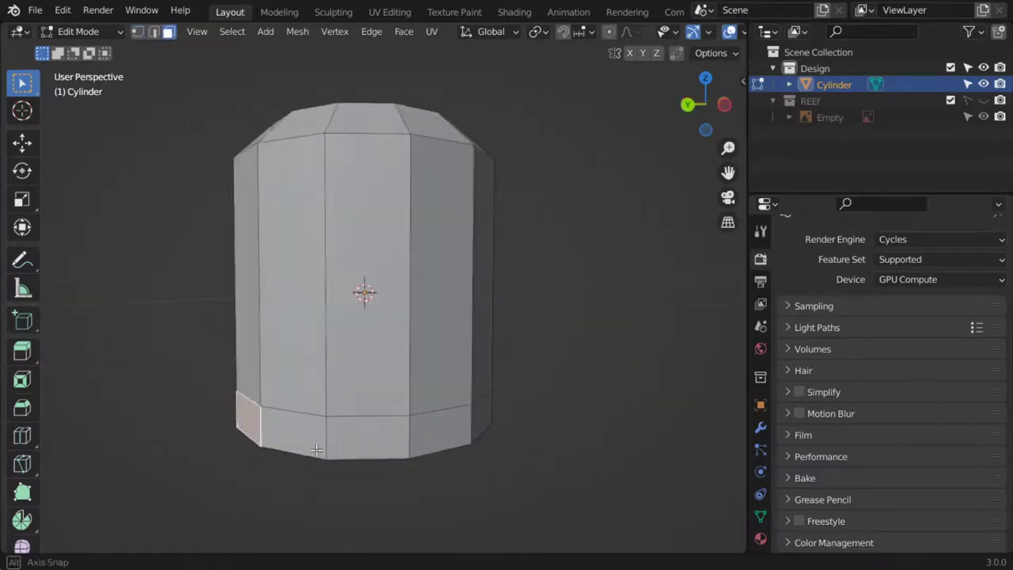
pyautogui.keyDown('shift'); pyautogui.click(354, 440); pyautogui.keyUp('shift')
pyautogui.moveTo(447, 447); pyautogui.dragTo(346, 446, button='middle')
pyautogui.keyDown('shift'); pyautogui.click(348, 441); pyautogui.keyUp('shift')
pyautogui.moveTo(455, 447)
pyautogui.mouseDown(button='middle')
pyautogui.moveTo(352, 445)
pyautogui.moveTo(480, 443)
pyautogui.mouseUp(button='middle')
pyautogui.keyDown('shift'); pyautogui.click(372, 447); pyautogui.keyUp('shift')
# - Scale the selected bottom faces outward with Shift+Z into flat feet, then view from the front
pyautogui.press('s')
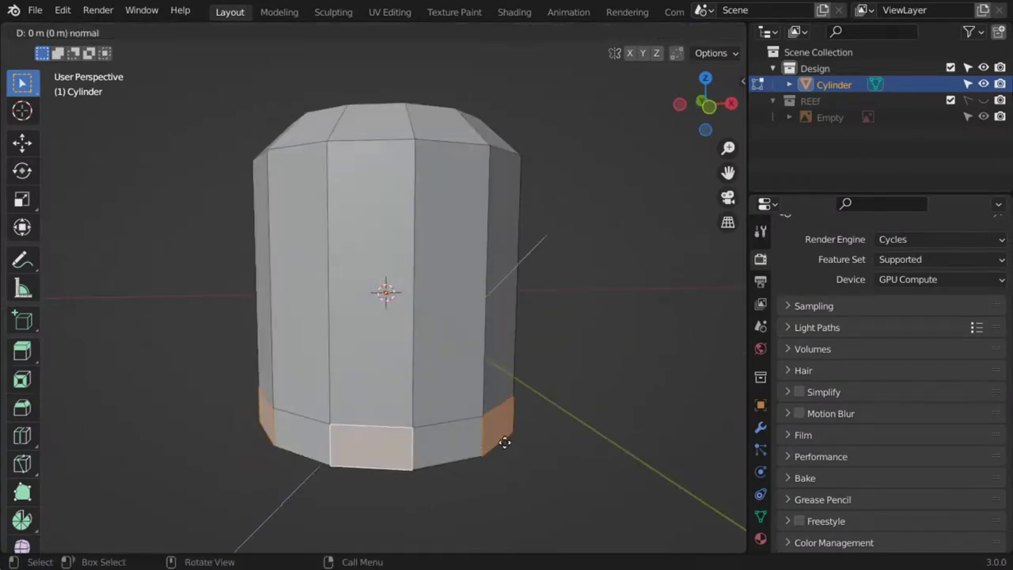
pyautogui.hotkey('shift', 'z')
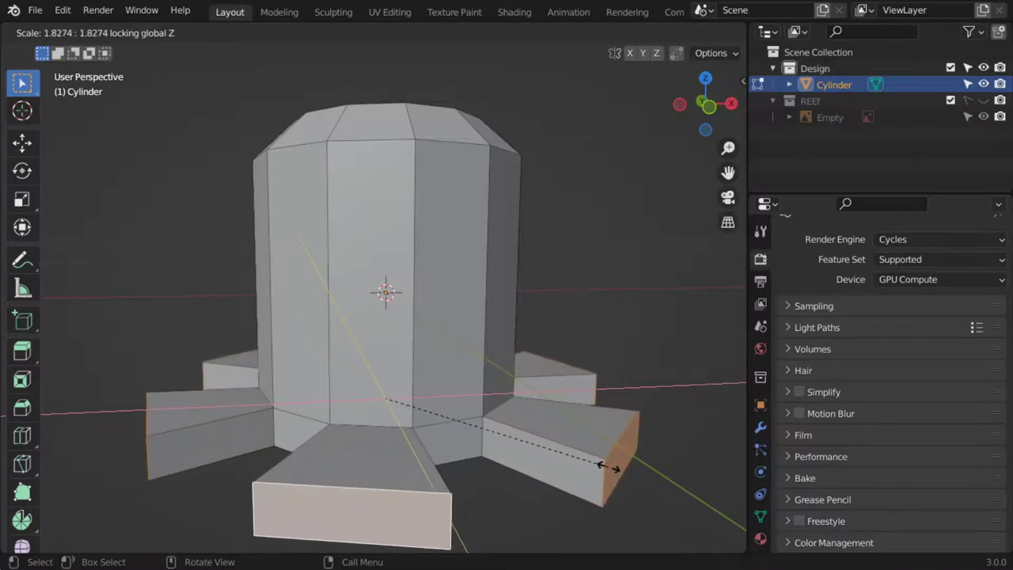
pyautogui.click(605, 467)
pyautogui.press('KP_1')
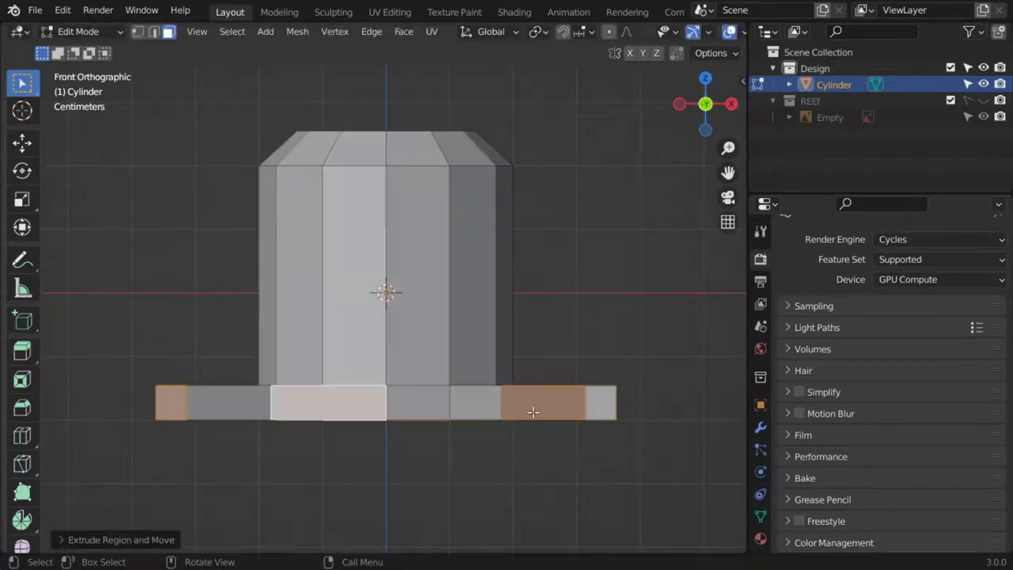
# - Switch to vertex selection with X-ray on and return to the front view
pyautogui.moveTo(533, 411); pyautogui.dragTo(472, 378, button='middle')
pyautogui.moveTo(478, 458)
pyautogui.mouseDown(button='middle')
pyautogui.moveTo(482, 414)
pyautogui.moveTo(489, 425)
pyautogui.mouseUp(button='middle')
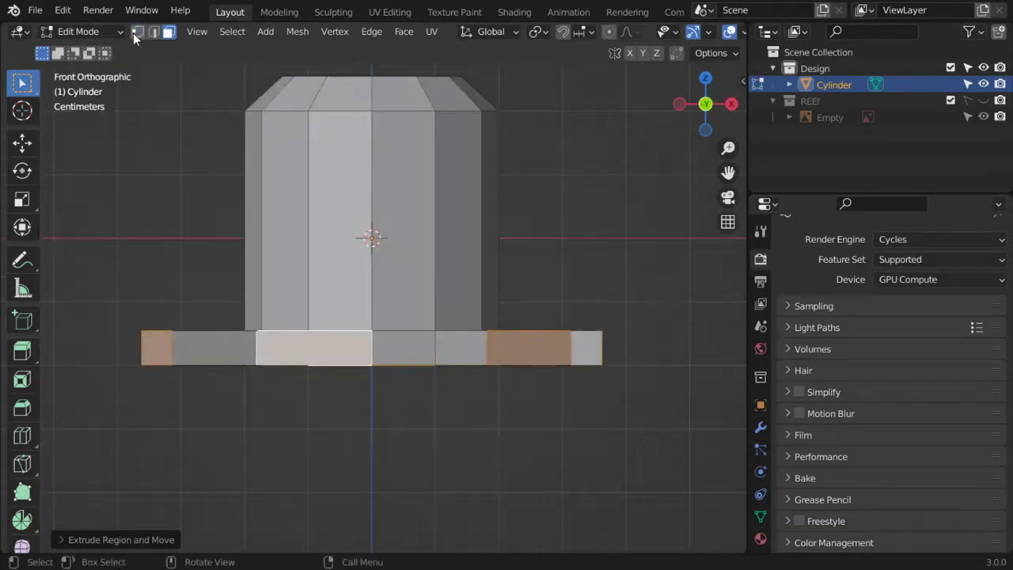
pyautogui.click(138, 31)
pyautogui.hotkey('alt', 'z')
pyautogui.moveTo(583, 305); pyautogui.dragTo(524, 335, button='middle')
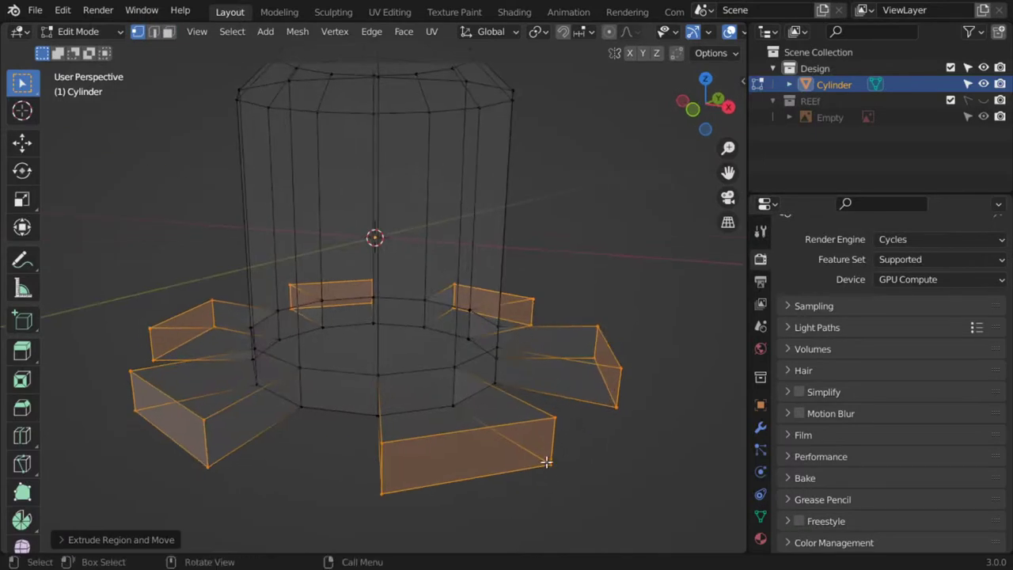
pyautogui.press('KP_1')
# - Box-select the feet's upper edge vertices and raise them vertically
pyautogui.press('n')
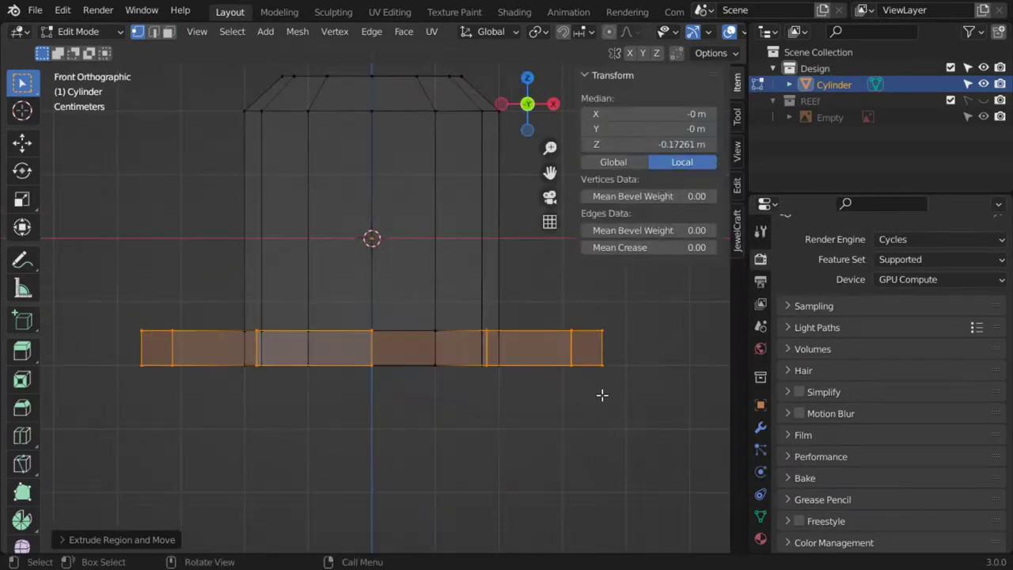
pyautogui.press('n')
pyautogui.press('b')
pyautogui.moveTo(649, 346); pyautogui.dragTo(137, 401)
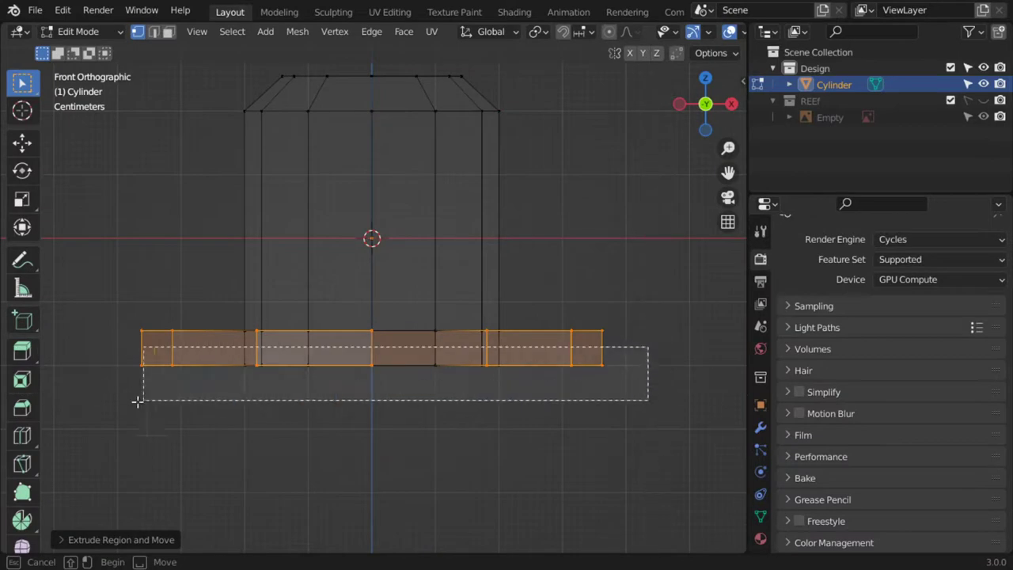
pyautogui.moveTo(137, 401); pyautogui.dragTo(136, 402, button='middle')
pyautogui.press('g')
pyautogui.press('z')
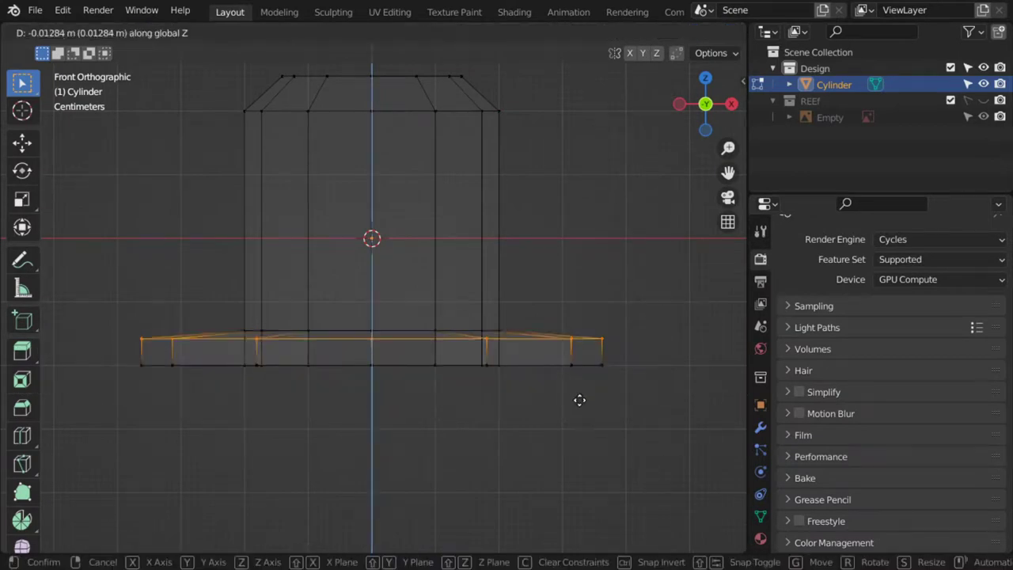
pyautogui.click(581, 405)
# - With X-ray off, select the end faces of the feet in face mode
pyautogui.hotkey('alt', 'z')
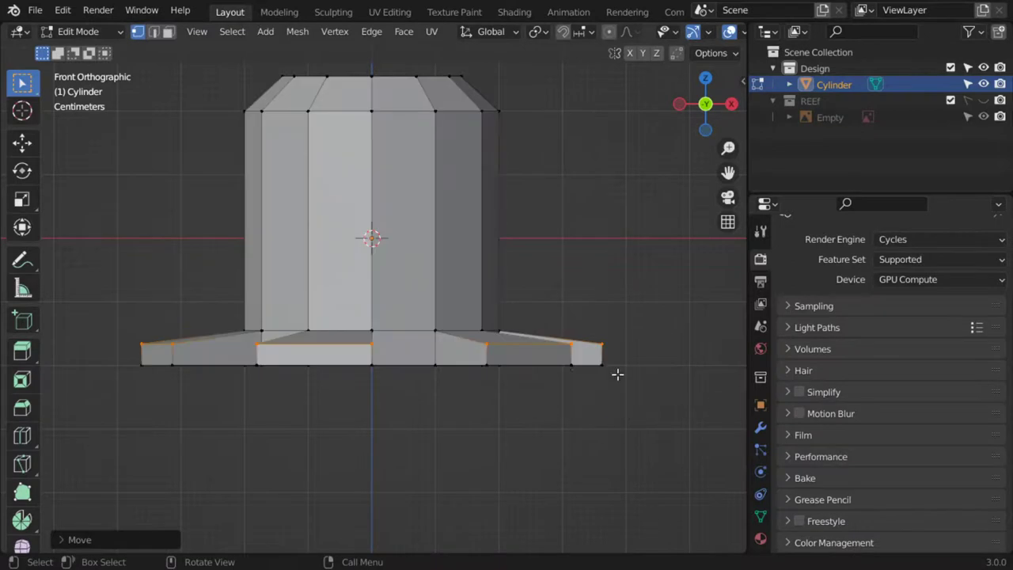
pyautogui.moveTo(615, 373)
pyautogui.mouseDown(button='middle')
pyautogui.moveTo(493, 391)
pyautogui.moveTo(482, 433)
pyautogui.mouseUp(button='middle')
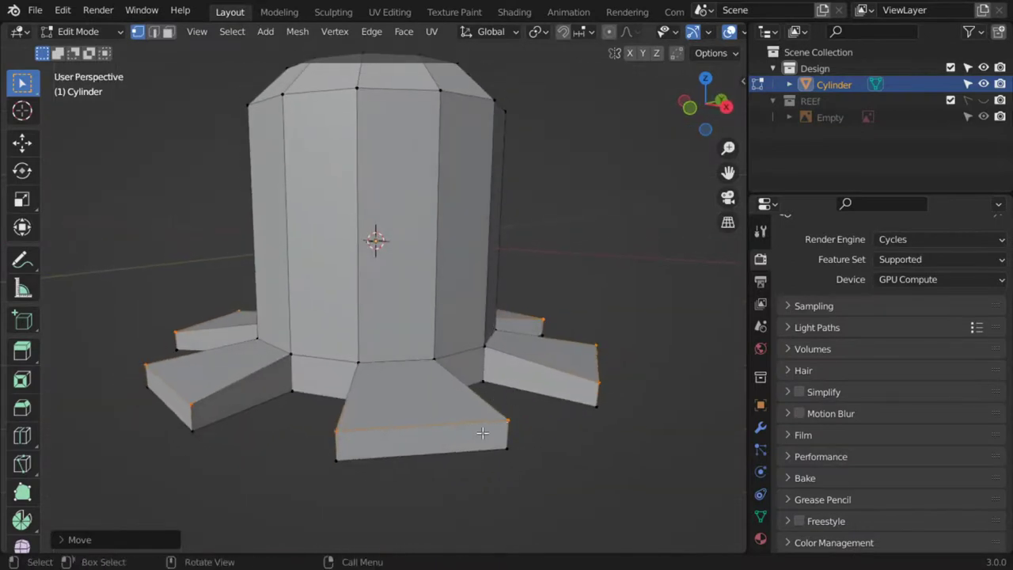
pyautogui.click(169, 32)
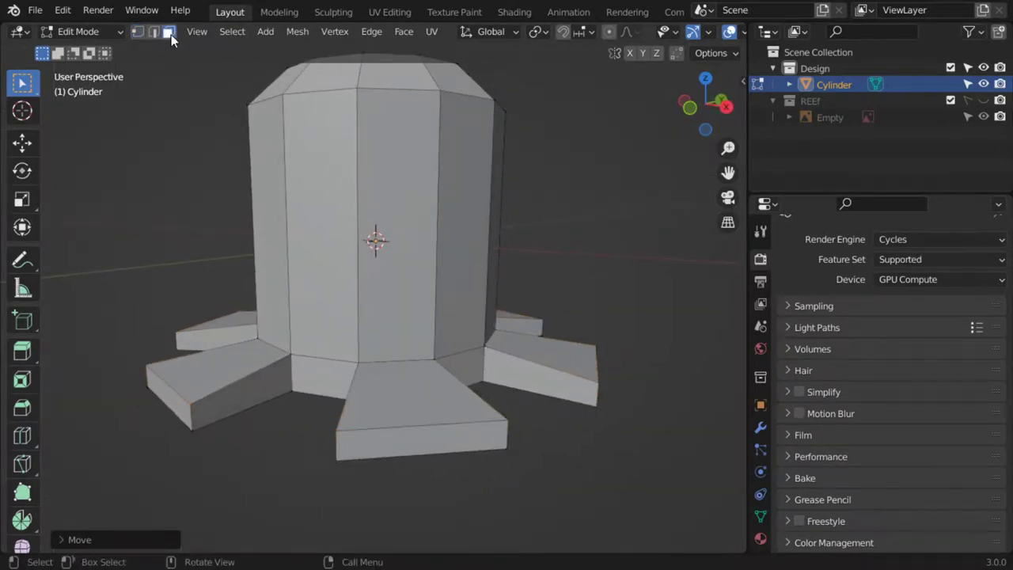
pyautogui.click(469, 440)
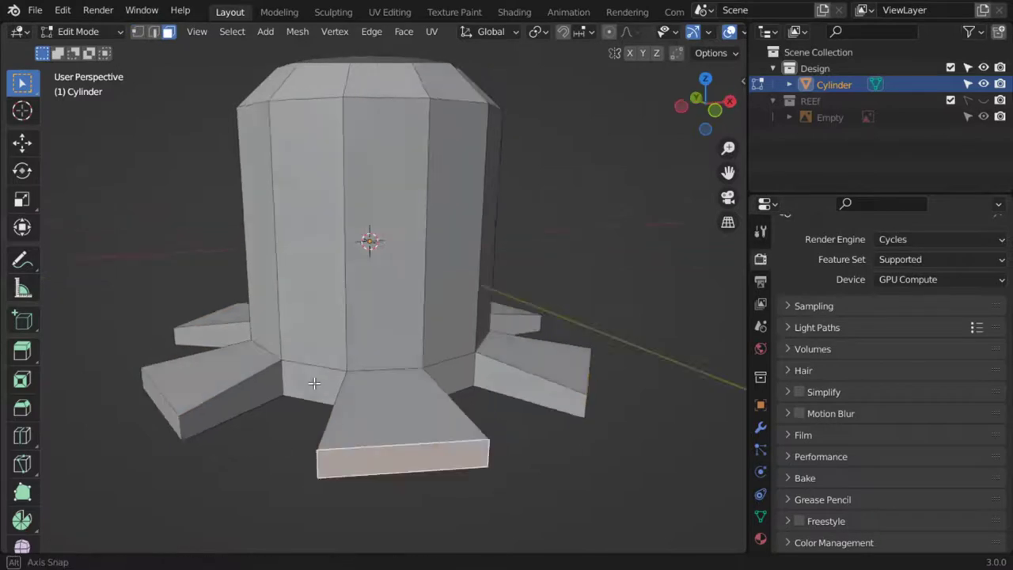
pyautogui.moveTo(180, 413)
pyautogui.mouseDown(button='middle')
pyautogui.moveTo(190, 440)
pyautogui.moveTo(309, 440)
pyautogui.mouseUp(button='middle')
pyautogui.keyDown('shift'); pyautogui.click(188, 435); pyautogui.keyUp('shift')
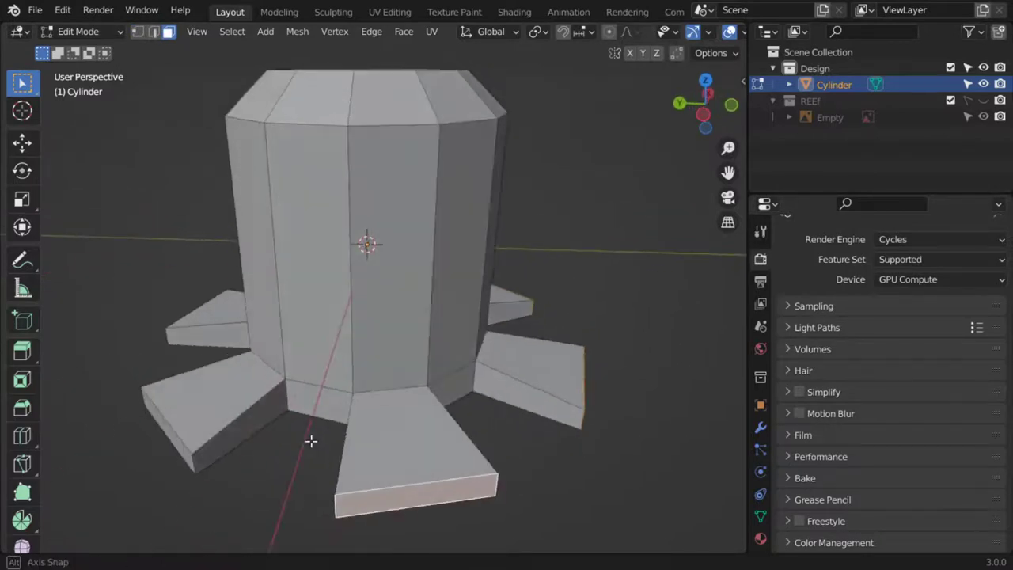
pyautogui.keyDown('shift'); pyautogui.click(207, 466); pyautogui.keyUp('shift')
pyautogui.moveTo(208, 467)
pyautogui.mouseDown(button='middle')
pyautogui.moveTo(280, 463)
pyautogui.moveTo(289, 474)
pyautogui.mouseUp(button='middle')
pyautogui.keyDown('shift'); pyautogui.click(280, 463); pyautogui.keyUp('shift')
pyautogui.keyDown('shift'); pyautogui.click(293, 471); pyautogui.keyUp('shift')
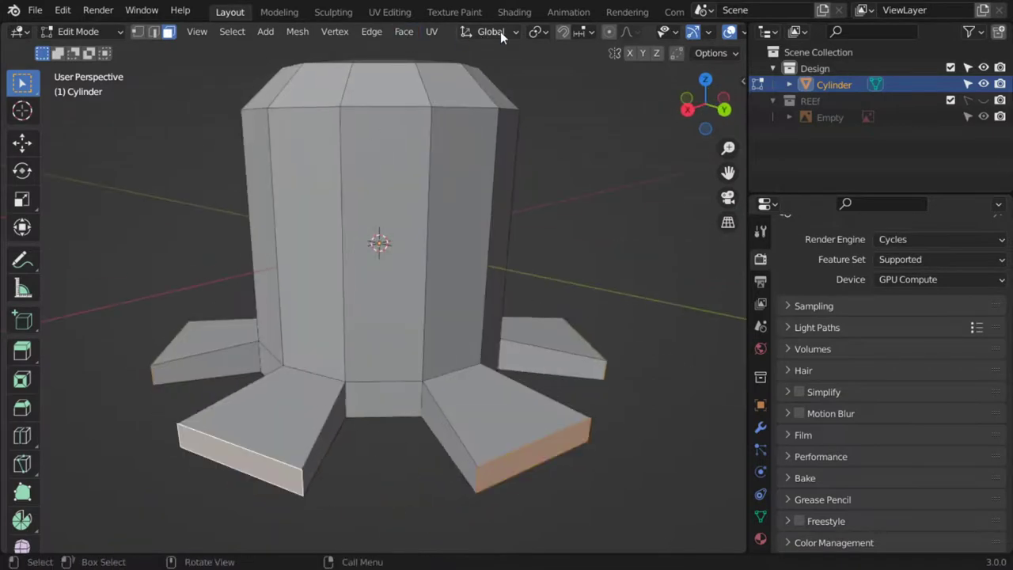
# - Using Individual Origins pivot, shrink the foot ends with Shift+Z, then return to Object Mode
pyautogui.click(539, 32)
pyautogui.click(584, 87)
pyautogui.press('s')
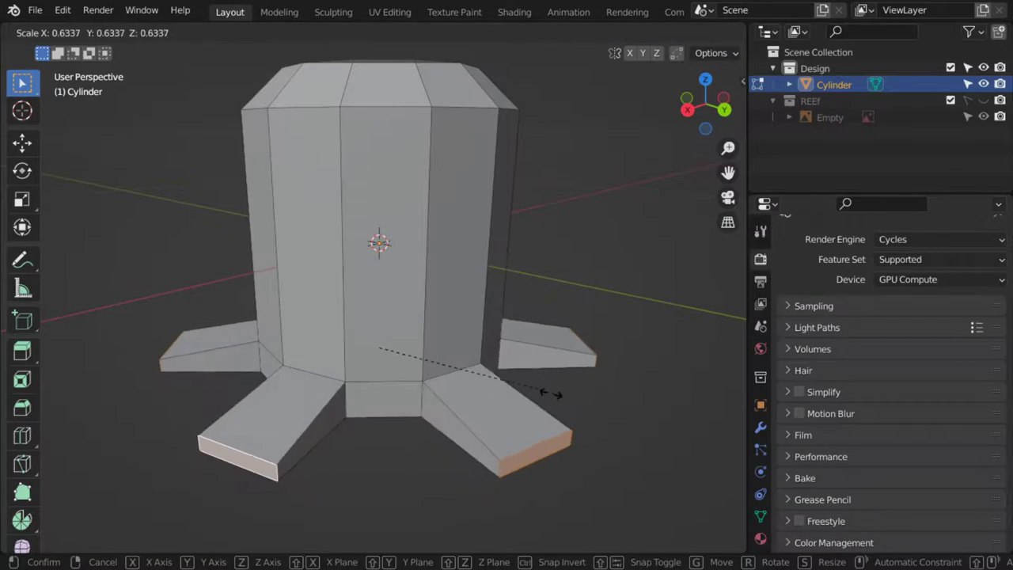
pyautogui.hotkey('shift', 'z')
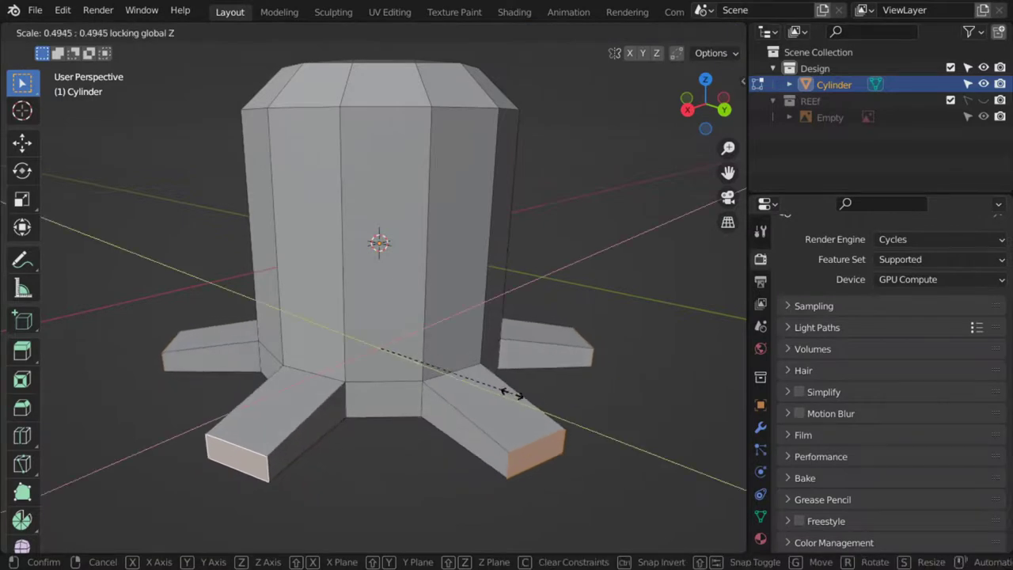
pyautogui.click(446, 395)
pyautogui.press('Tab')
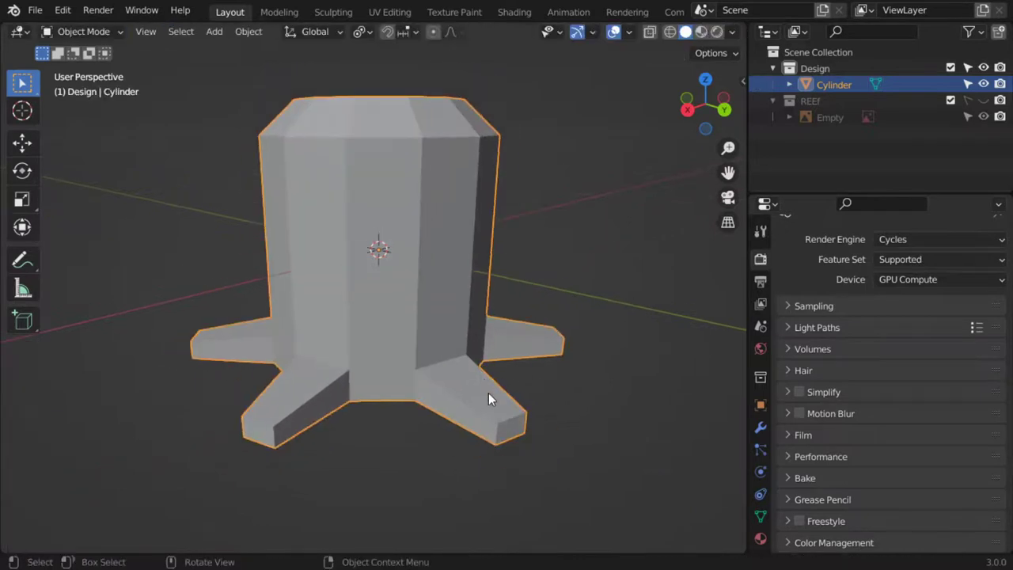
# - In front view Edit Mode, loop-cut the trunk and raise the new edge loop along Z
pyautogui.press('KP_1')
pyautogui.press('Tab')
pyautogui.keyDown('shift'); pyautogui.moveTo(411, 262); pyautogui.dragTo(437, 300, button='middle'); pyautogui.keyUp('shift')
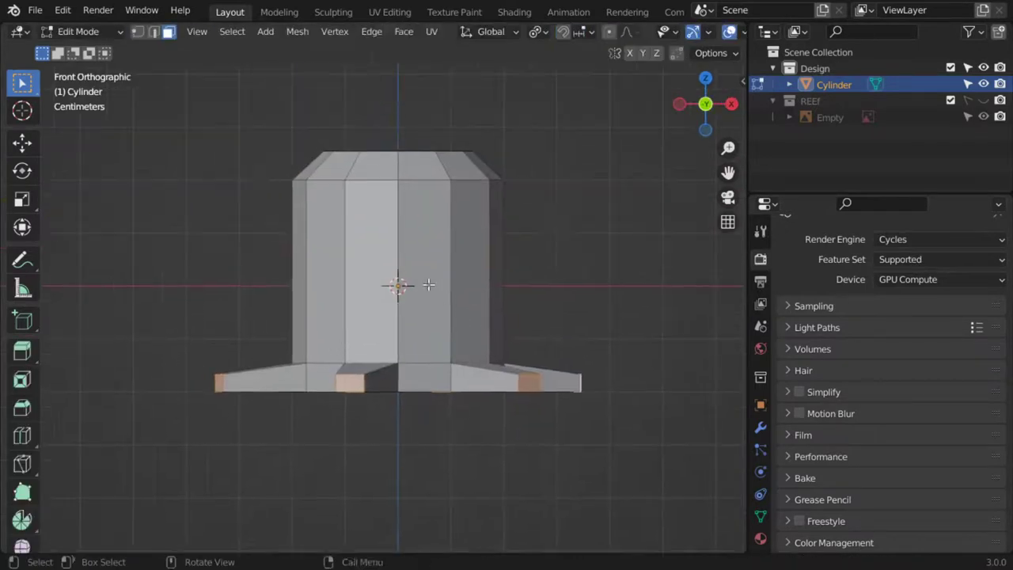
pyautogui.hotkey('ctrl', 'r')
pyautogui.click(389, 256)
pyautogui.click(399, 261)
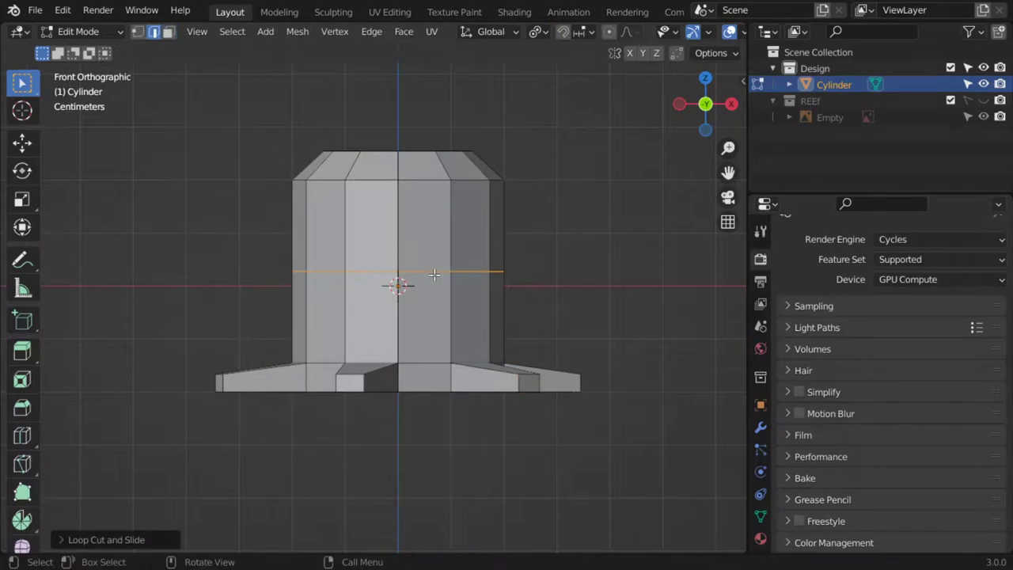
pyautogui.press('g')
pyautogui.press('z')
pyautogui.click(432, 262)
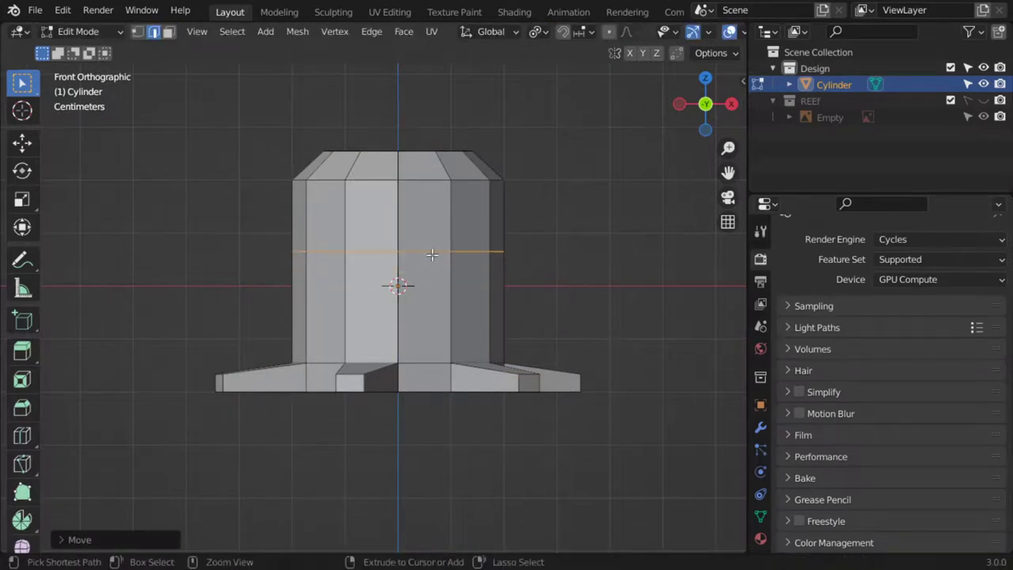
# - Bevel the loop into a narrow band and select a vertical edge in it
pyautogui.hotkey('ctrl', 'b')
pyautogui.click(442, 277)
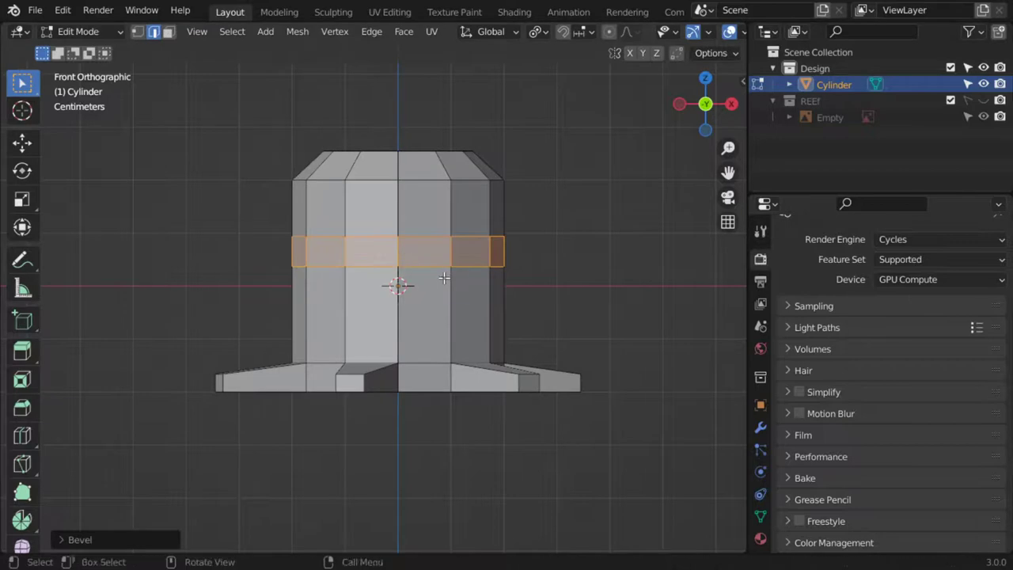
pyautogui.scroll(1, 455, 273)
pyautogui.keyDown('shift'); pyautogui.moveTo(464, 267); pyautogui.dragTo(452, 295, button='middle'); pyautogui.keyUp('shift')
pyautogui.scroll(1, 452, 294)
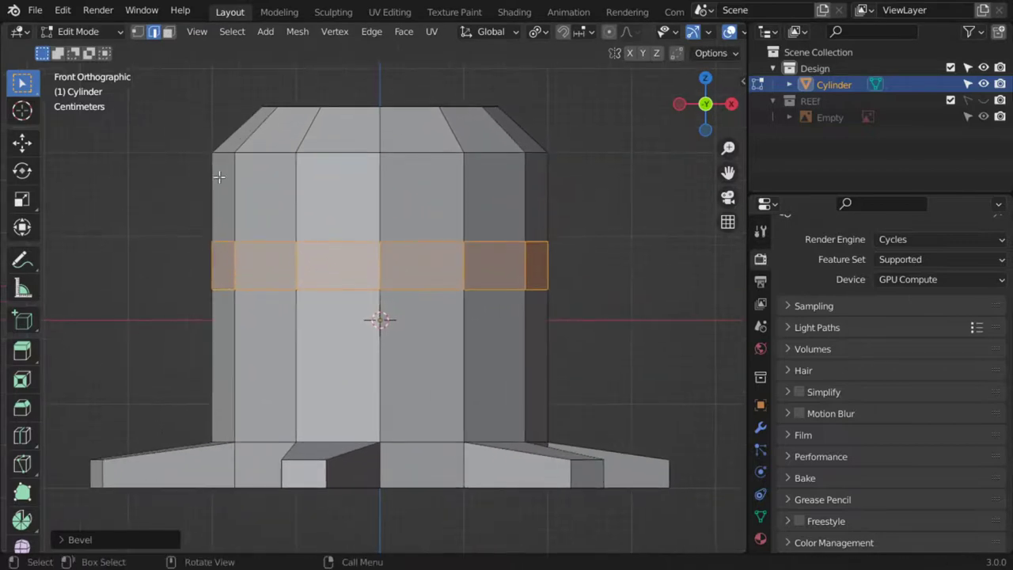
pyautogui.click(168, 32)
pyautogui.click(453, 274)
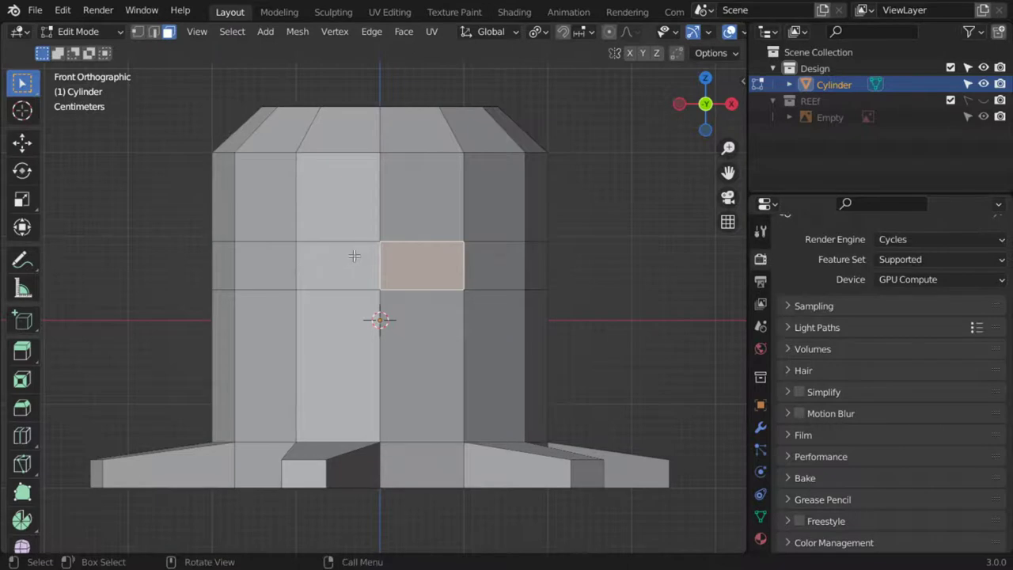
pyautogui.click(153, 32)
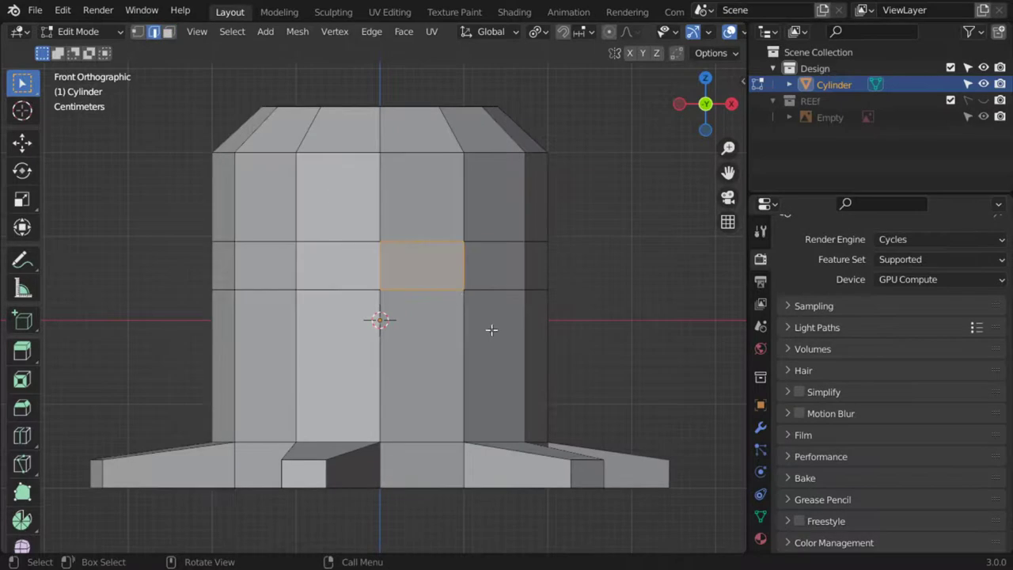
pyautogui.click(463, 271)
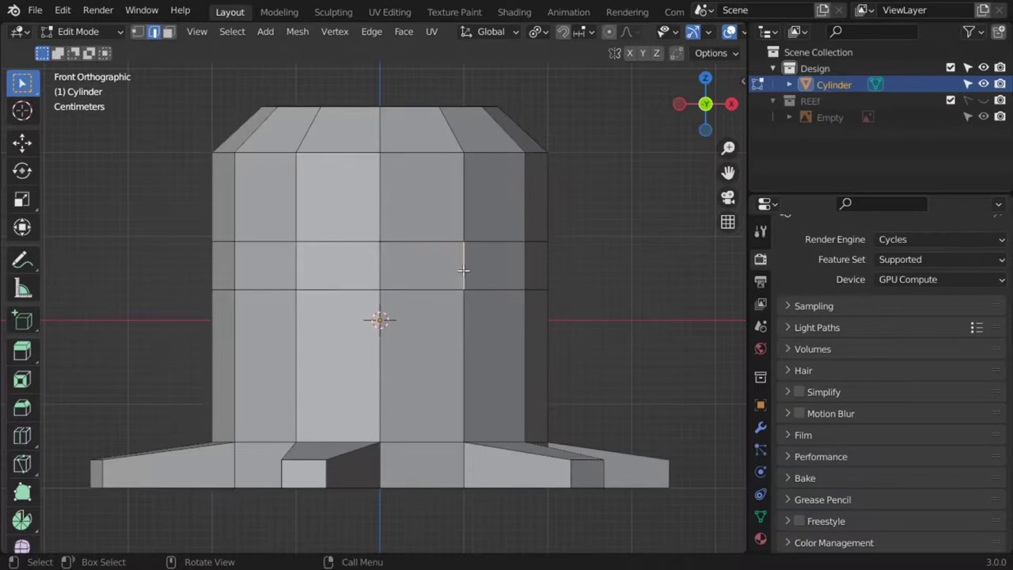
# - Bevel two vertical band edges into diamond faces and delete those faces to make holes
pyautogui.keyDown('shift'); pyautogui.click(296, 261); pyautogui.keyUp('shift')
pyautogui.hotkey('ctrl', 'b')
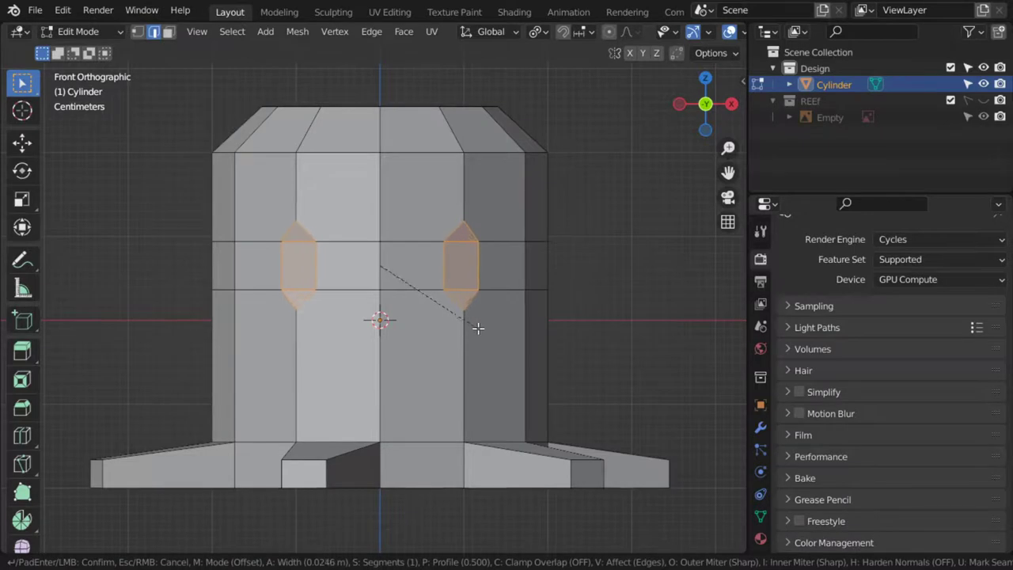
pyautogui.click(478, 328)
pyautogui.rightClick(445, 276)
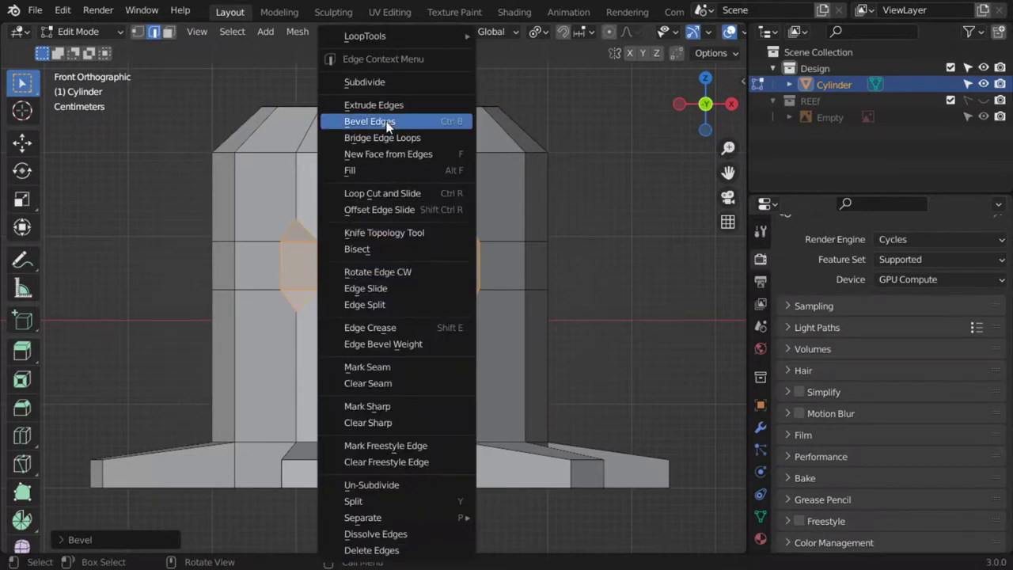
pyautogui.press('Escape')
pyautogui.press('x')
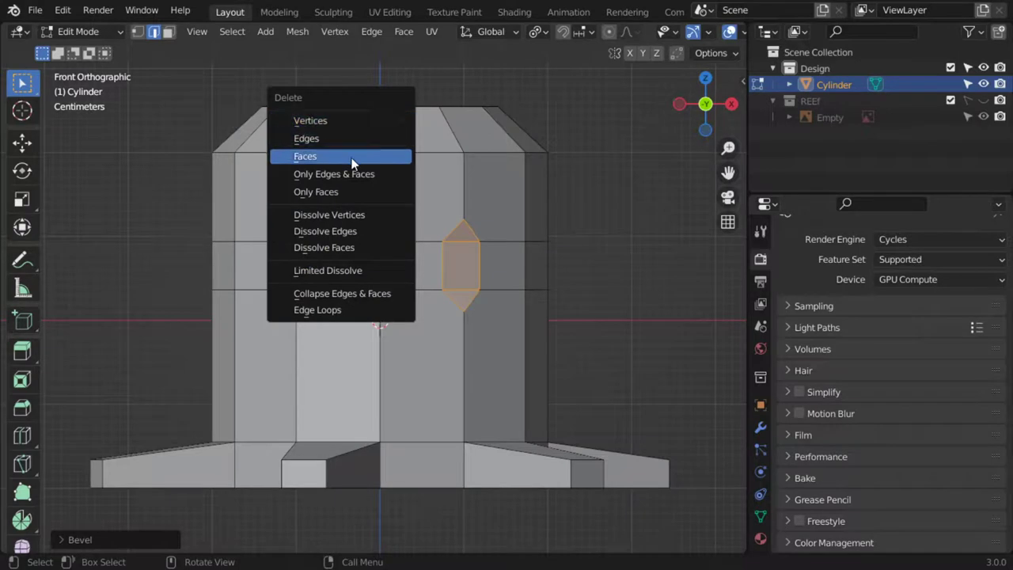
pyautogui.click(352, 156)
# - Round the right hole with LoopTools Circle and rotate it upright into a hexagon
pyautogui.click(137, 32)
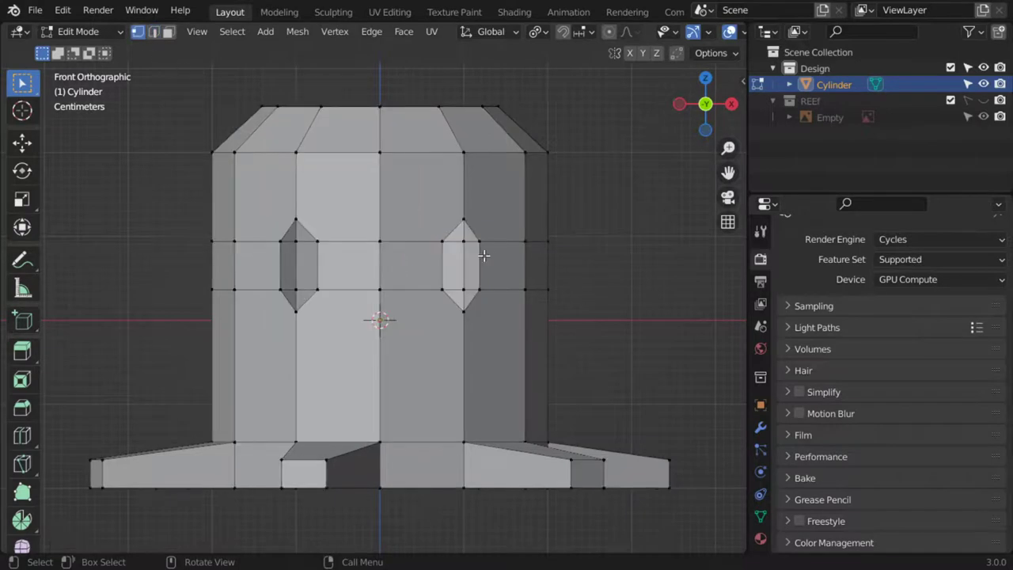
pyautogui.rightClick(481, 254)
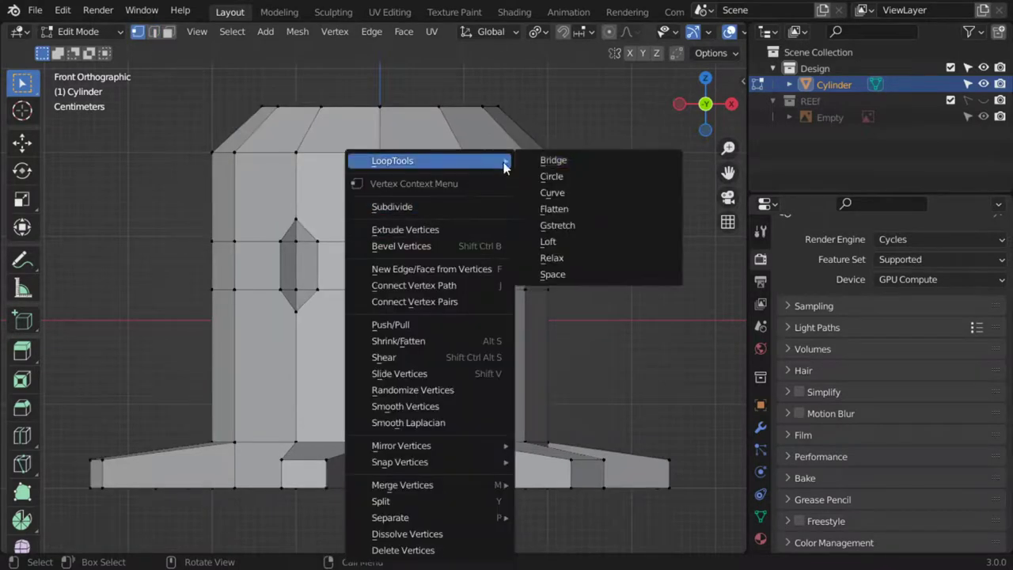
pyautogui.click(560, 175)
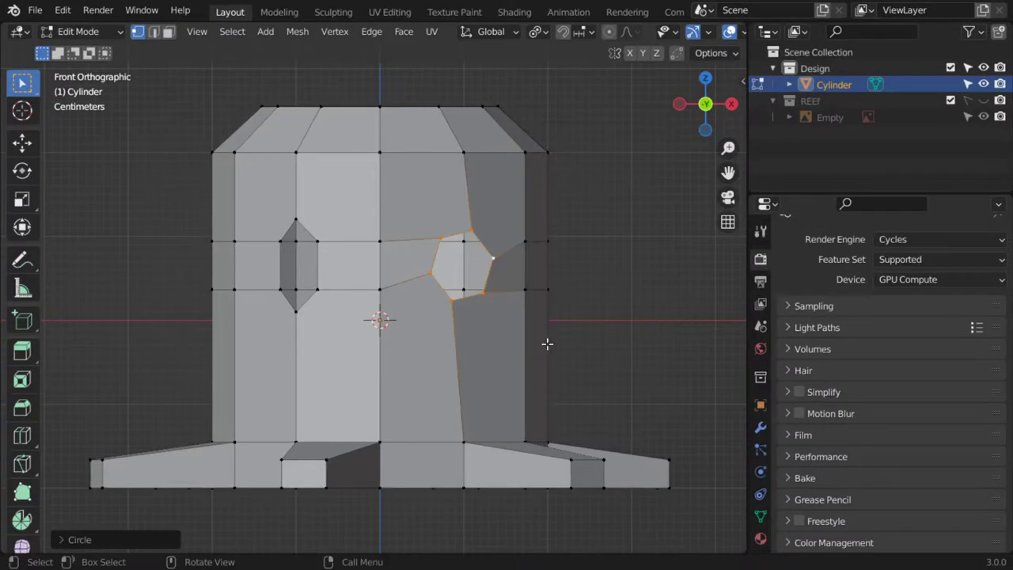
pyautogui.press('r')
pyautogui.press('z')
pyautogui.rightClick(558, 313)
pyautogui.press('r')
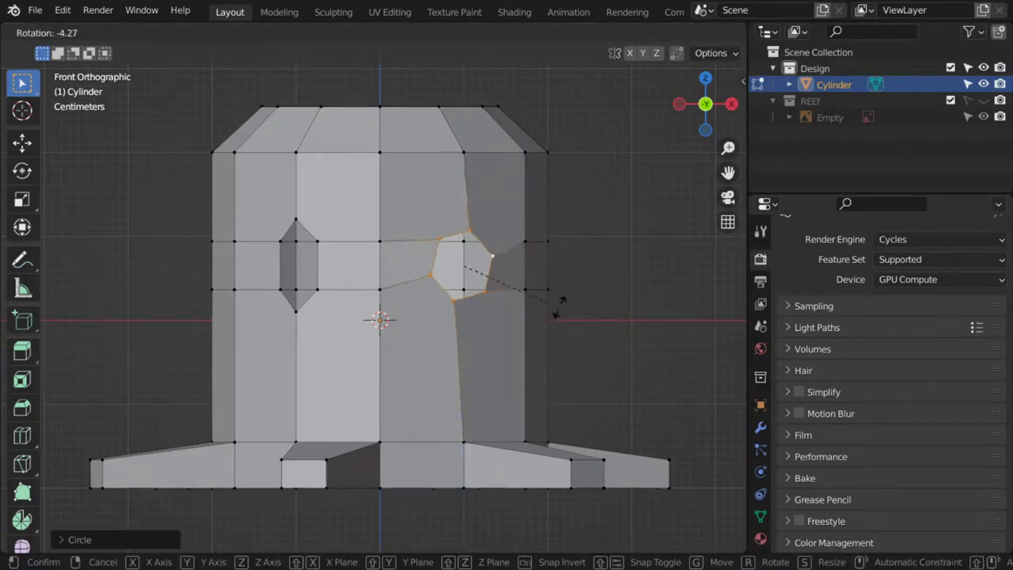
pyautogui.click(477, 288)
# - Apply LoopTools Curve and Circle to the left hole and rotate it upright
pyautogui.keyDown('alt'); pyautogui.click(303, 269); pyautogui.keyUp('alt')
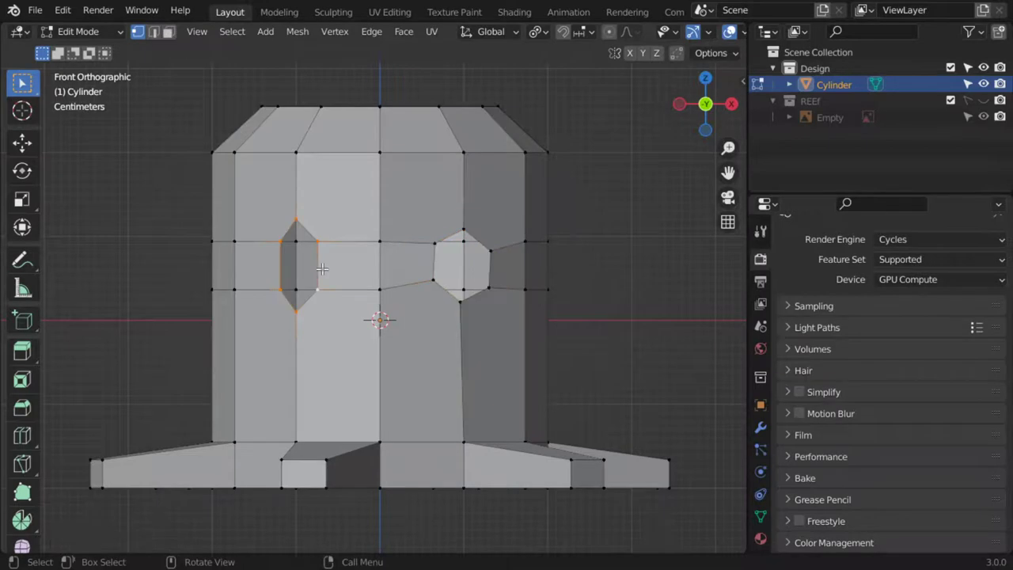
pyautogui.rightClick(303, 269)
pyautogui.click(400, 189)
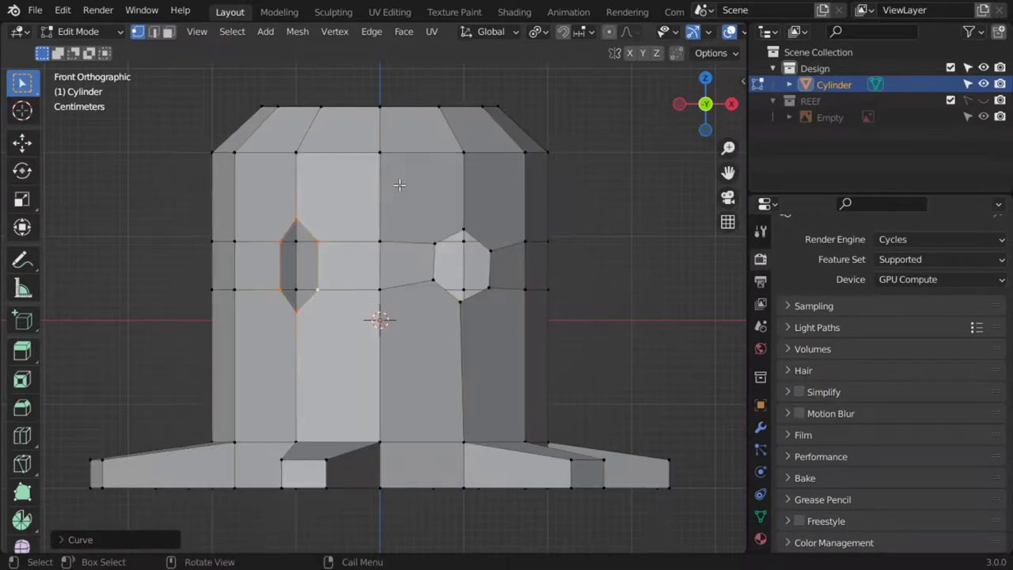
pyautogui.rightClick(369, 209)
pyautogui.click(428, 175)
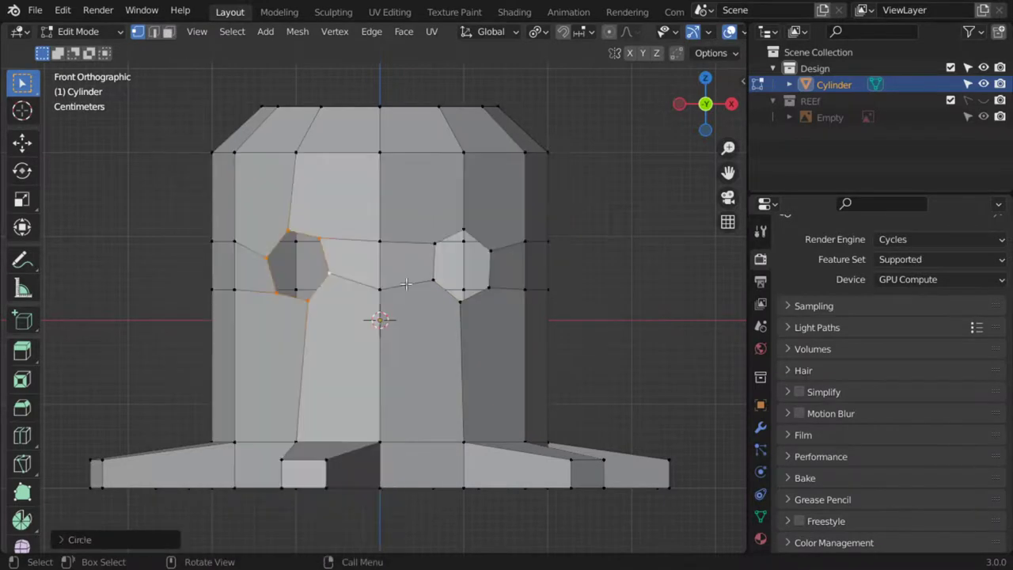
pyautogui.press('r')
pyautogui.click(369, 346)
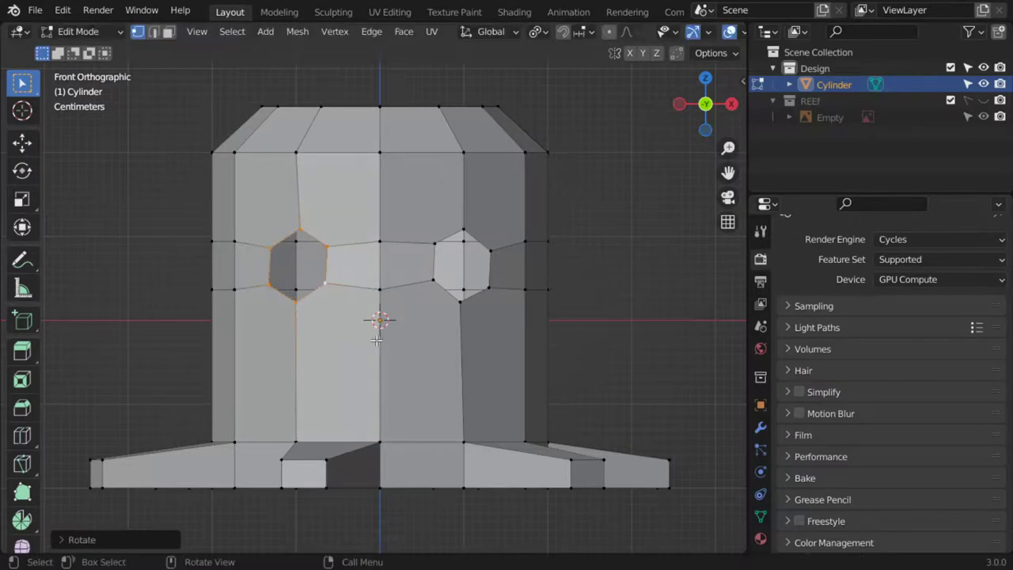
# - Return to Object Mode, orbit to a perspective view of the stump, then re-enter Edit Mode
pyautogui.press('Tab')
pyautogui.scroll(-2, 571, 331)
pyautogui.moveTo(550, 371)
pyautogui.mouseDown(button='middle')
pyautogui.moveTo(414, 364)
pyautogui.moveTo(425, 336)
pyautogui.moveTo(489, 322)
pyautogui.moveTo(462, 341)
pyautogui.mouseUp(button='middle')
pyautogui.rightClick(425, 335)
pyautogui.press('Escape')
pyautogui.press('Tab')
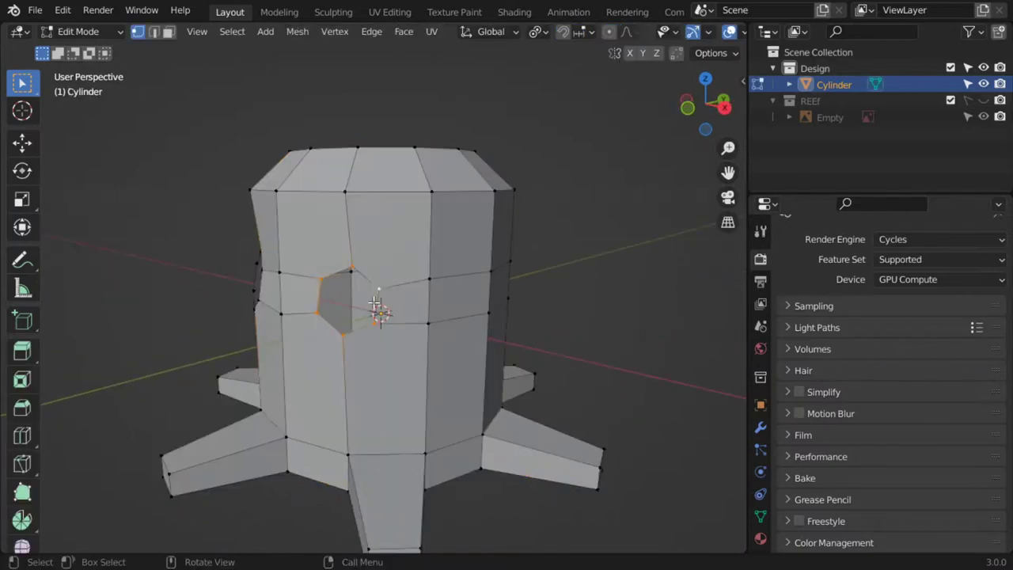
# - Extrude the second hole's rim inward along Y to form the socket wall
pyautogui.moveTo(377, 307)
pyautogui.mouseDown(button='middle')
pyautogui.moveTo(279, 283)
pyautogui.moveTo(317, 294)
pyautogui.mouseUp(button='middle')
pyautogui.scroll(2, 365, 307)
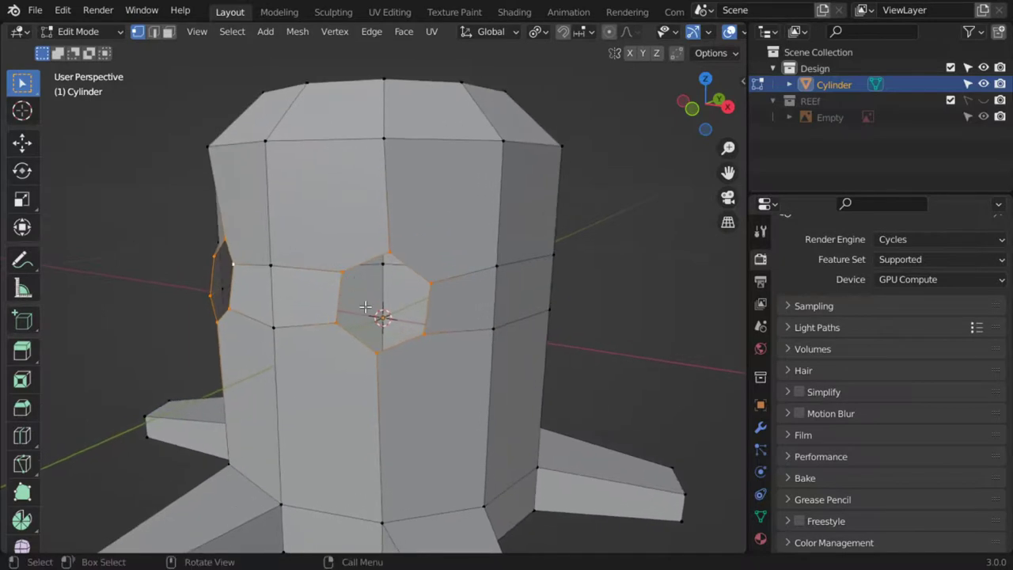
pyautogui.press('e')
pyautogui.press('y')
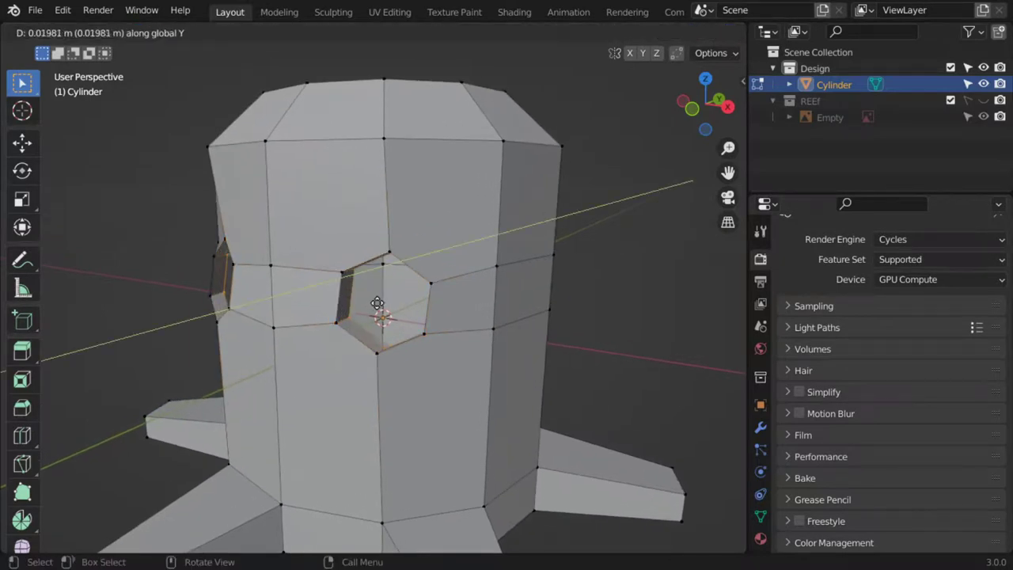
pyautogui.click(379, 302)
pyautogui.scroll(3, 404, 316)
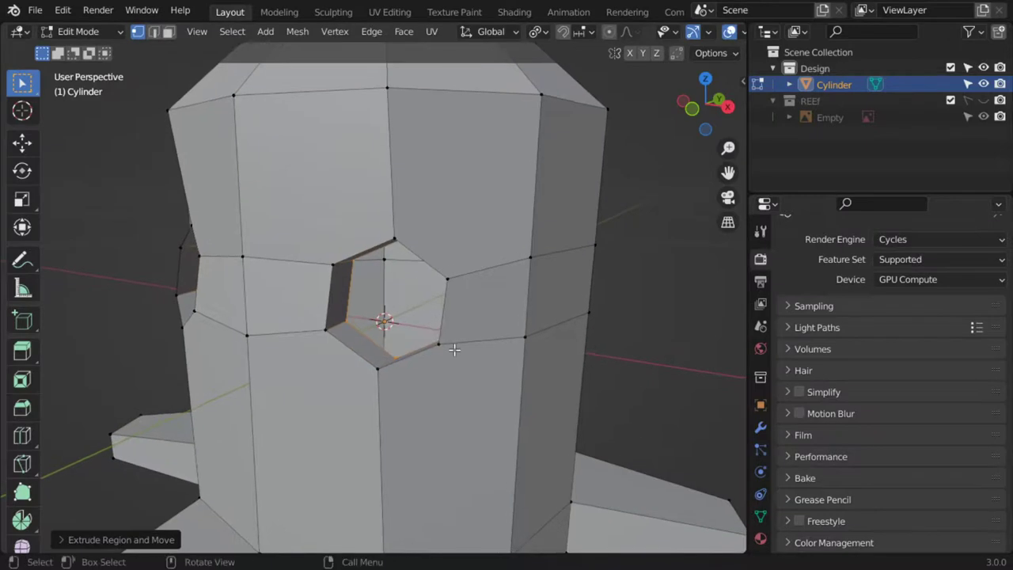
# - Fill the hole with a face, inset it, and push the hexagon inward along Y
pyautogui.press('f')
pyautogui.press('i')
pyautogui.click(443, 345)
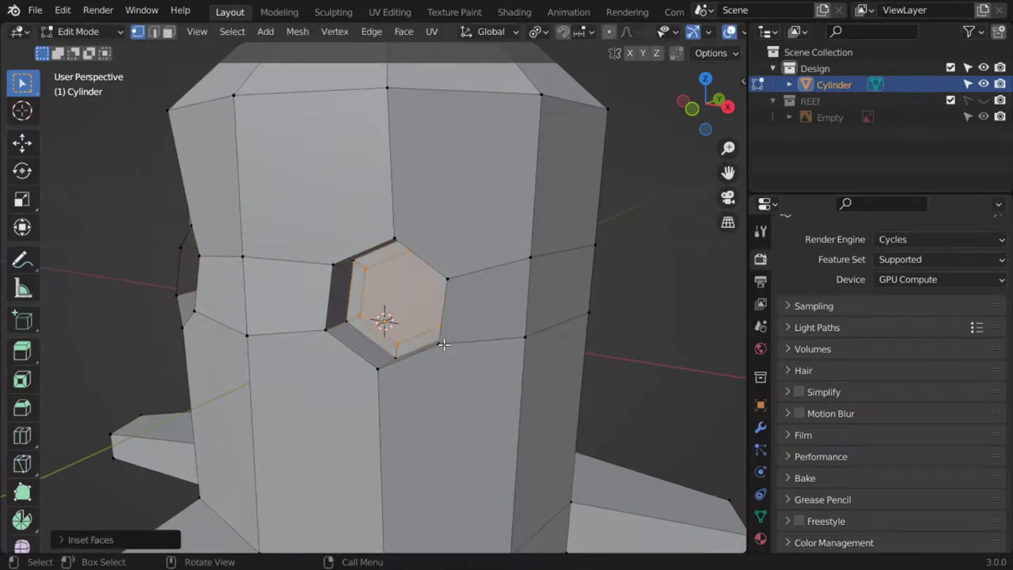
pyautogui.moveTo(443, 345)
pyautogui.keyDown('ctrl'); pyautogui.mouseDown(button='middle')
pyautogui.moveTo(380, 317)
pyautogui.moveTo(459, 324)
pyautogui.moveTo(461, 282)
pyautogui.mouseUp(button='middle'); pyautogui.keyUp('ctrl')
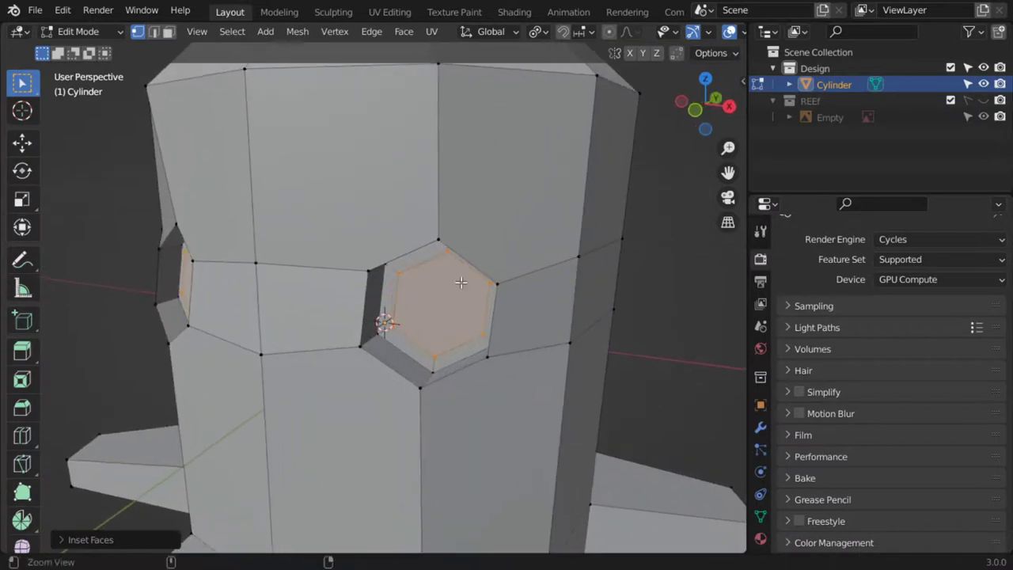
pyautogui.press('e')
pyautogui.rightClick(495, 326)
pyautogui.press('s')
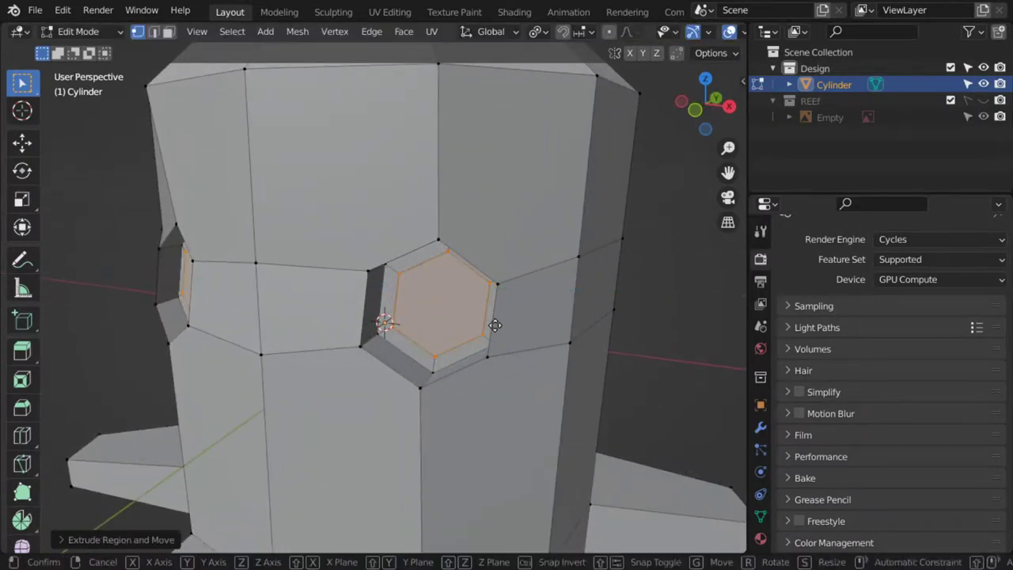
pyautogui.press('y')
# - Inset the hexagon again, extrude it inward along its normal, and return to Object Mode
pyautogui.press('i')
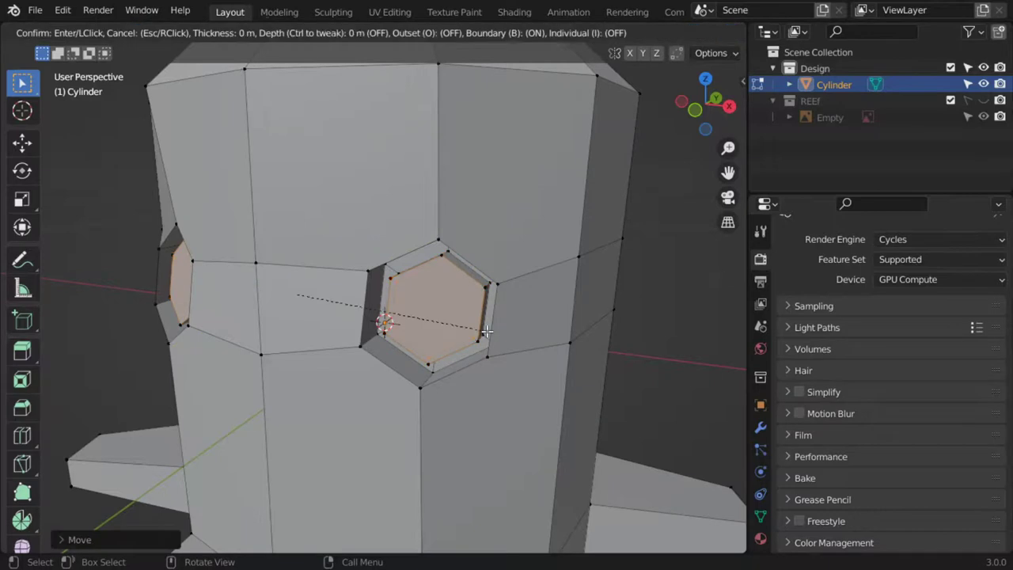
pyautogui.click(475, 328)
pyautogui.press('e')
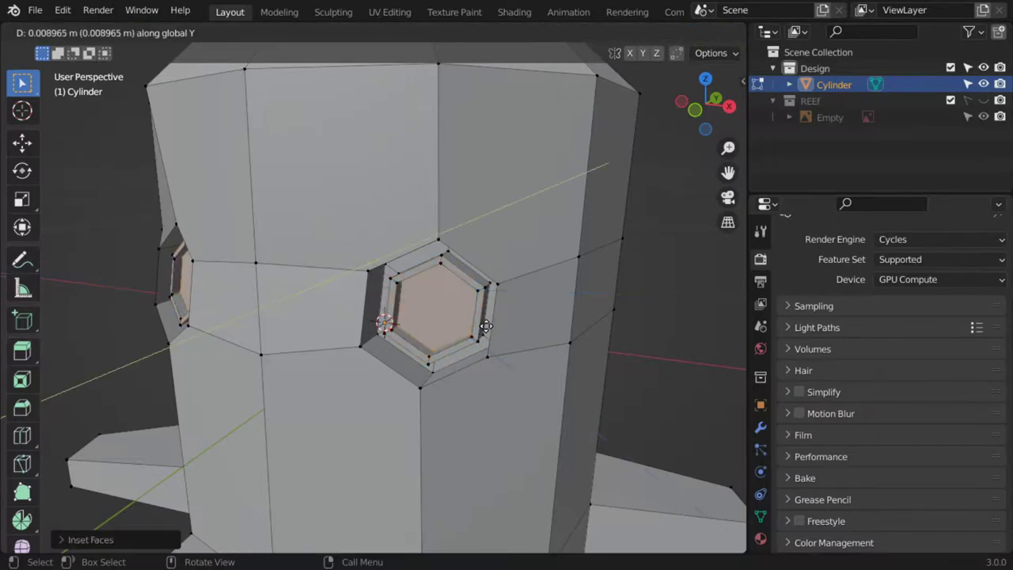
pyautogui.click(485, 326)
pyautogui.moveTo(473, 307); pyautogui.dragTo(467, 317, button='middle')
pyautogui.press('Tab')
# - Re-enter Edit Mode on the stump, hide the toolbar, and switch to edge select mode
pyautogui.scroll(-5, 467, 317)
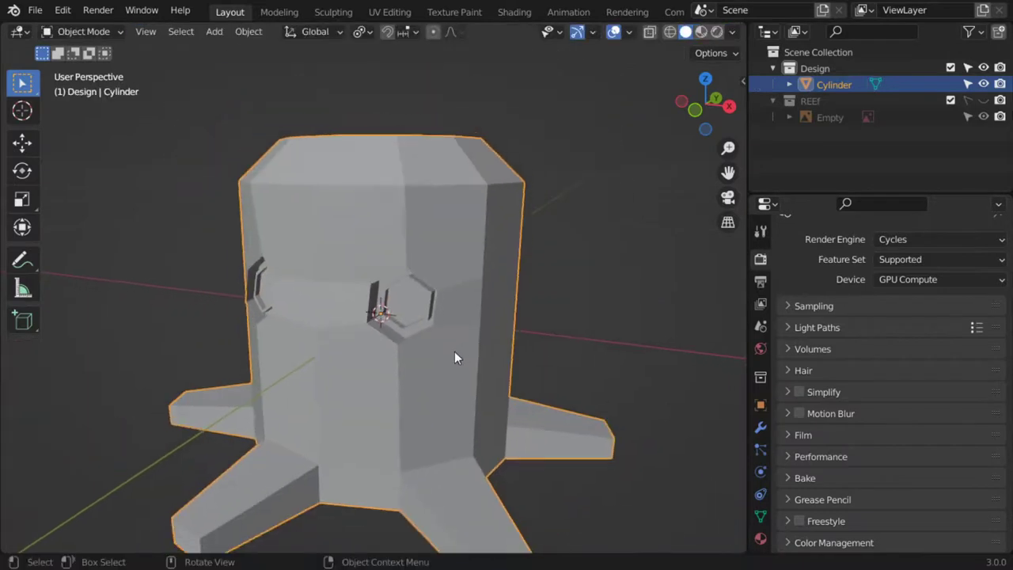
pyautogui.moveTo(454, 351)
pyautogui.mouseDown(button='middle')
pyautogui.moveTo(536, 315)
pyautogui.moveTo(279, 311)
pyautogui.moveTo(220, 395)
pyautogui.moveTo(467, 321)
pyautogui.moveTo(439, 342)
pyautogui.moveTo(203, 317)
pyautogui.moveTo(239, 420)
pyautogui.moveTo(362, 343)
pyautogui.moveTo(301, 339)
pyautogui.moveTo(359, 357)
pyautogui.moveTo(497, 340)
pyautogui.moveTo(612, 350)
pyautogui.moveTo(445, 333)
pyautogui.moveTo(383, 345)
pyautogui.moveTo(380, 380)
pyautogui.moveTo(372, 348)
pyautogui.moveTo(361, 355)
pyautogui.moveTo(533, 314)
pyautogui.moveTo(430, 344)
pyautogui.mouseUp(button='middle')
pyautogui.press('Tab')
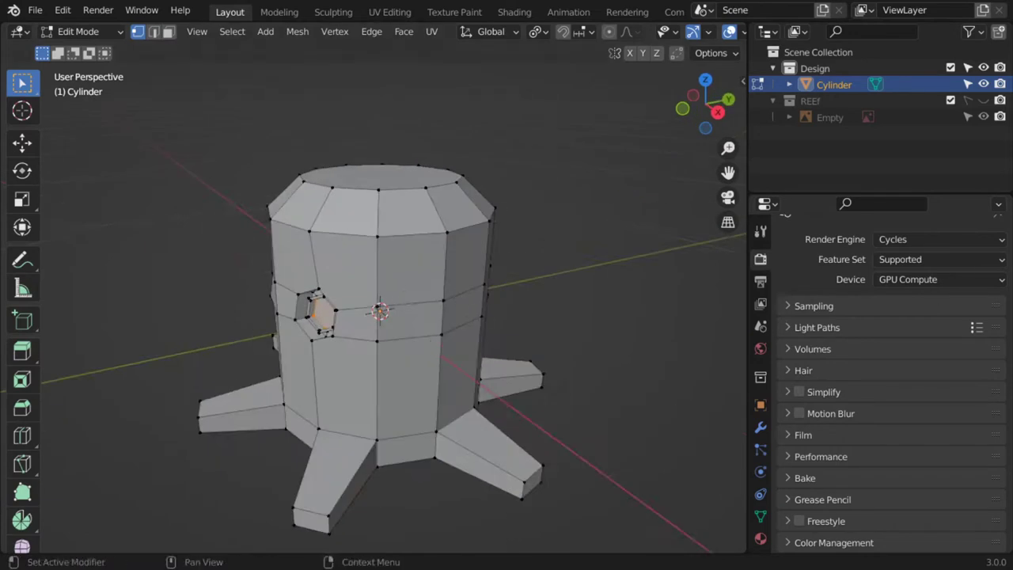
pyautogui.moveTo(728, 366); pyautogui.dragTo(634, 363, button='middle')
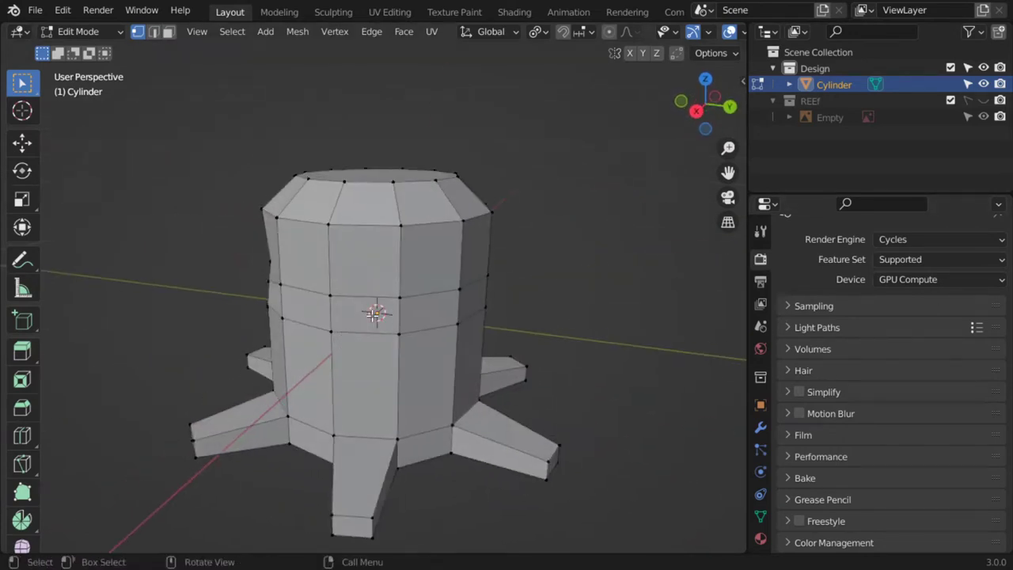
pyautogui.press('t')
pyautogui.moveTo(436, 339); pyautogui.dragTo(554, 332, button='middle')
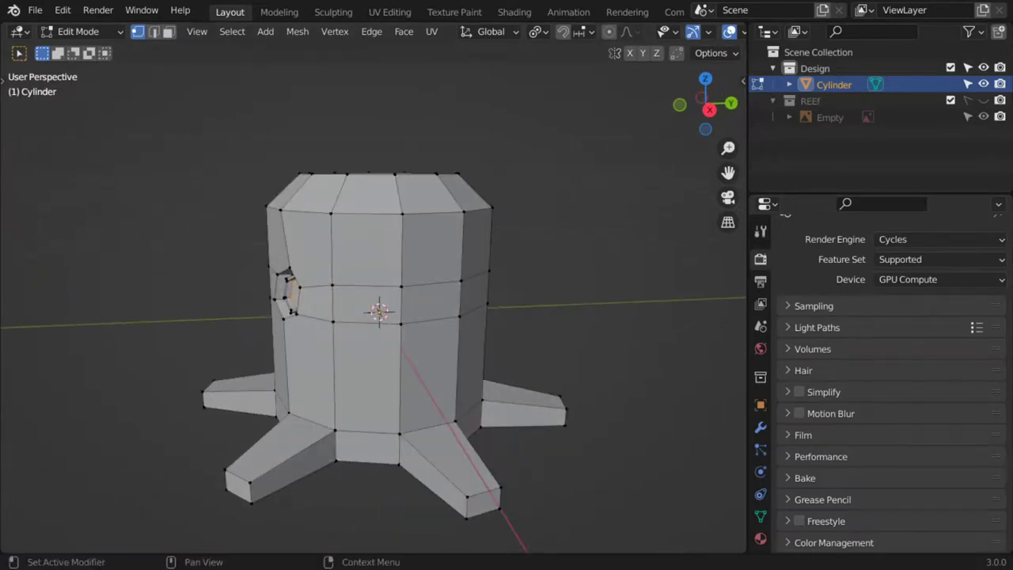
pyautogui.press('2')
pyautogui.moveTo(601, 372); pyautogui.dragTo(654, 380, button='middle')
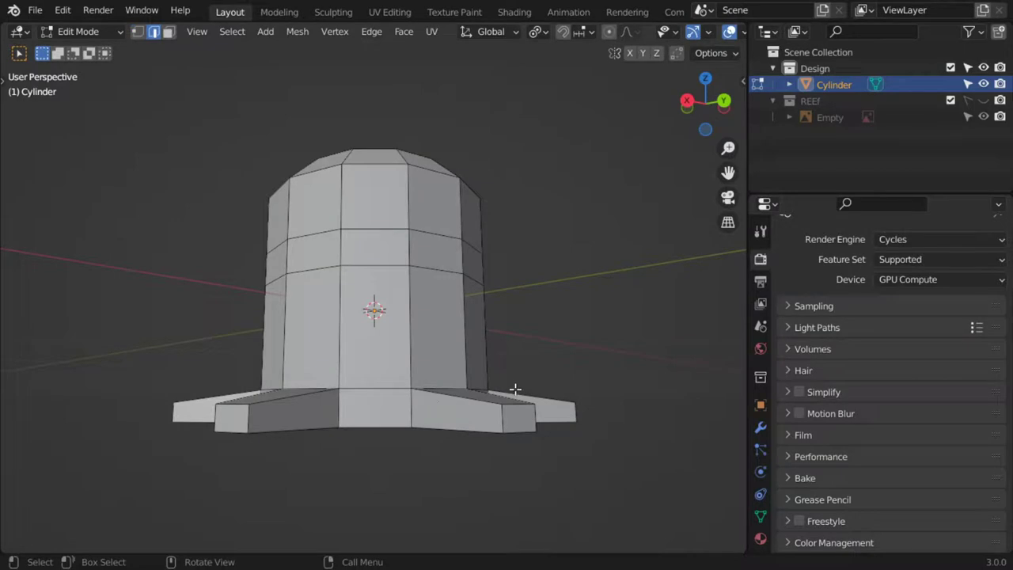
pyautogui.moveTo(496, 389)
pyautogui.mouseDown(button='middle')
pyautogui.moveTo(452, 389)
pyautogui.moveTo(422, 412)
pyautogui.moveTo(423, 440)
pyautogui.mouseUp(button='middle')
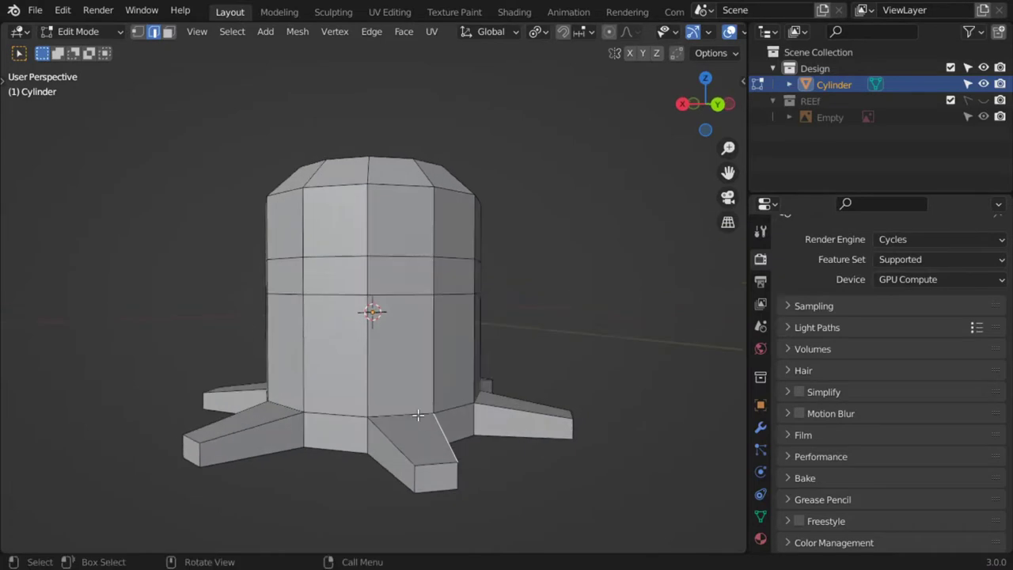
# - Select the bottom edges of the front and left root feet, orbiting around to check every foot
pyautogui.keyDown('shift'); pyautogui.click(382, 430); pyautogui.keyUp('shift')
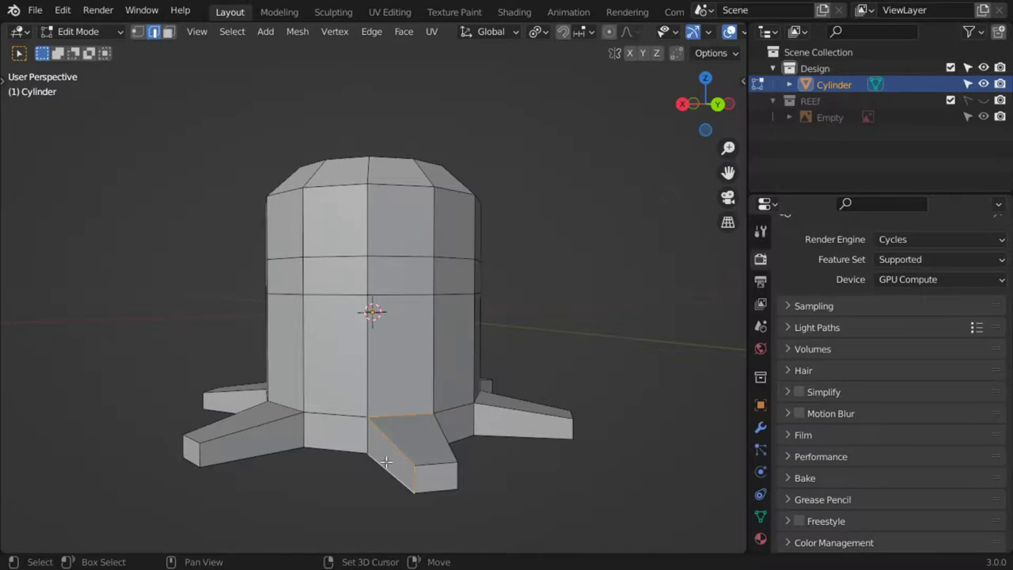
pyautogui.keyDown('shift'); pyautogui.click(295, 450); pyautogui.keyUp('shift')
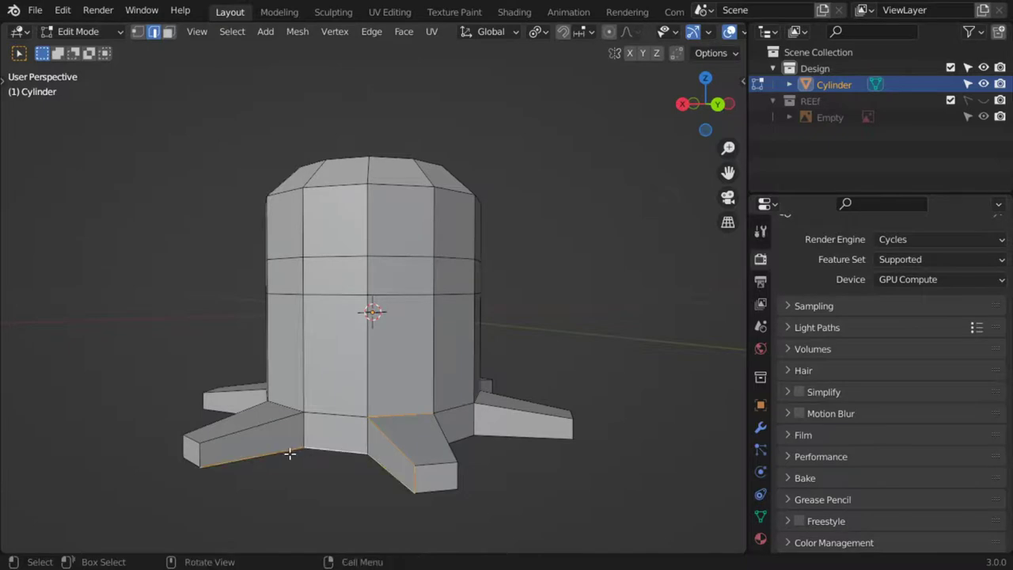
pyautogui.moveTo(289, 452); pyautogui.dragTo(298, 467, button='middle')
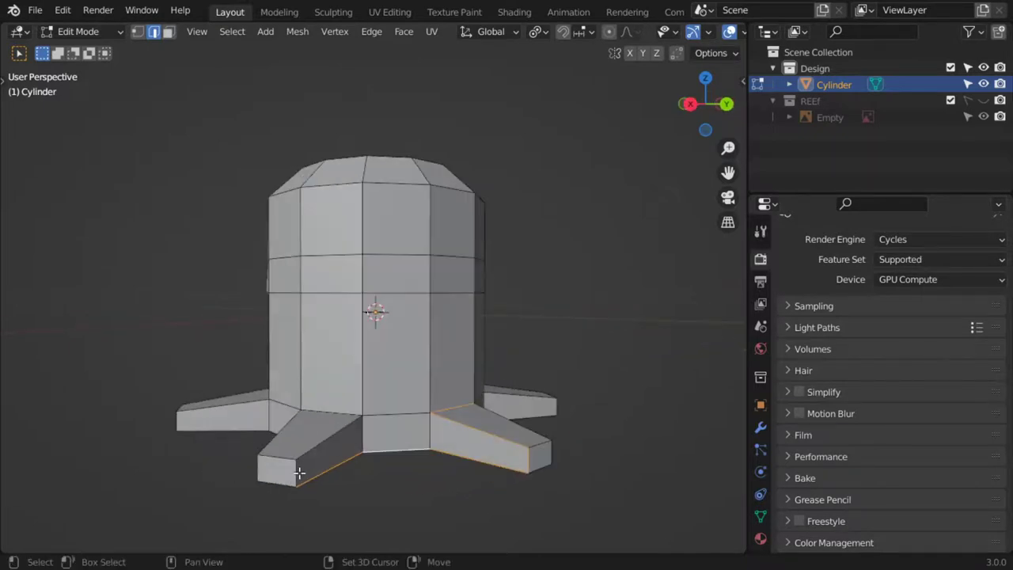
pyautogui.moveTo(323, 414); pyautogui.dragTo(372, 438, button='middle')
pyautogui.moveTo(378, 476); pyautogui.dragTo(438, 467, button='middle')
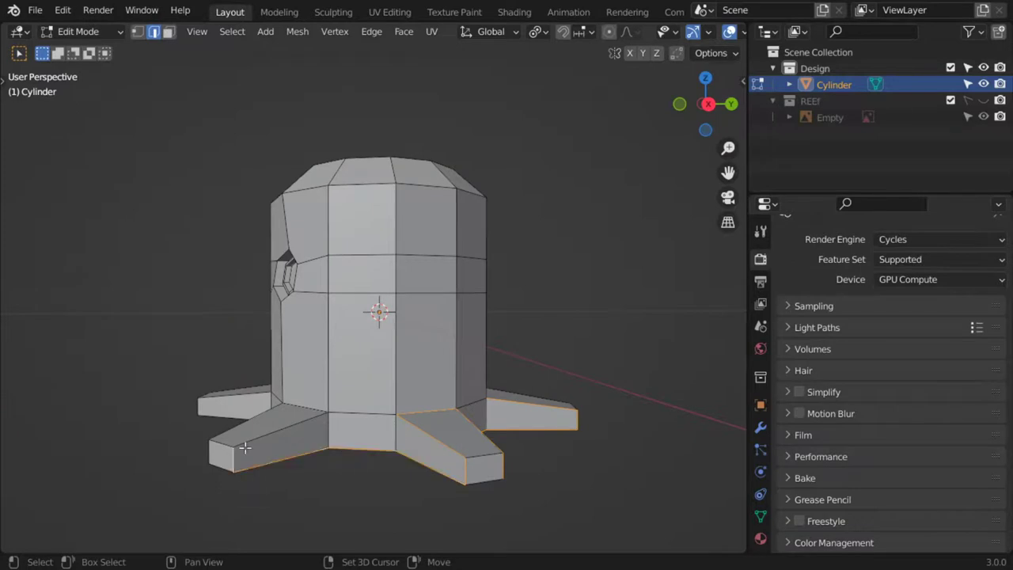
pyautogui.moveTo(302, 409)
pyautogui.mouseDown(button='middle')
pyautogui.moveTo(437, 420)
pyautogui.moveTo(466, 407)
pyautogui.moveTo(501, 470)
pyautogui.mouseUp(button='middle')
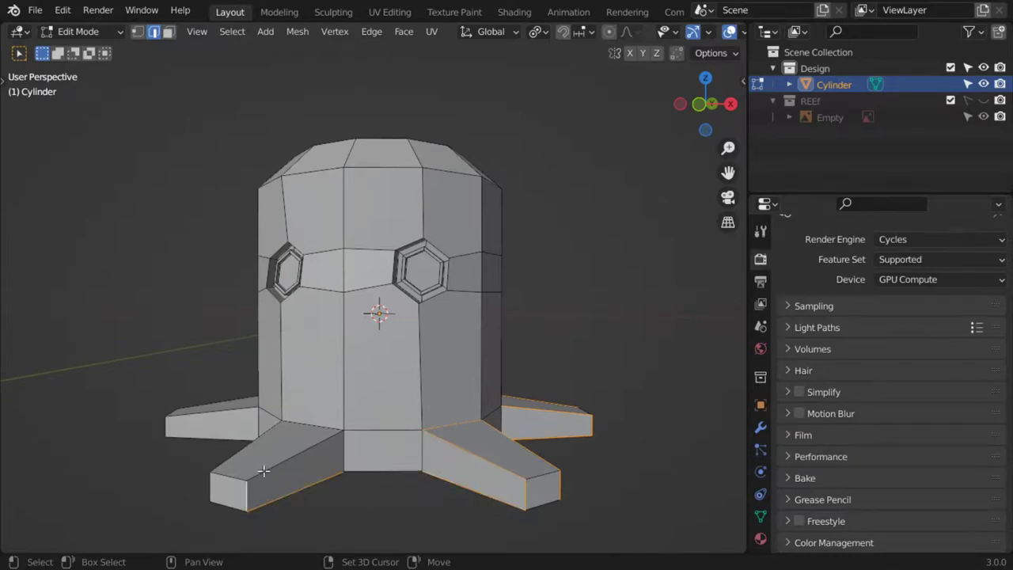
pyautogui.moveTo(262, 433); pyautogui.dragTo(539, 477, button='middle')
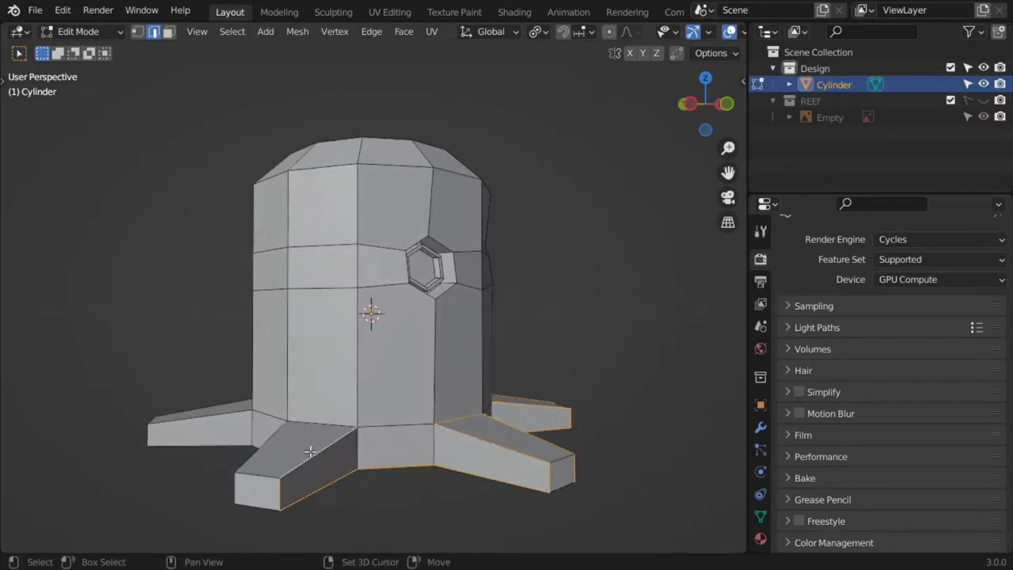
pyautogui.moveTo(276, 436); pyautogui.dragTo(546, 471, button='middle')
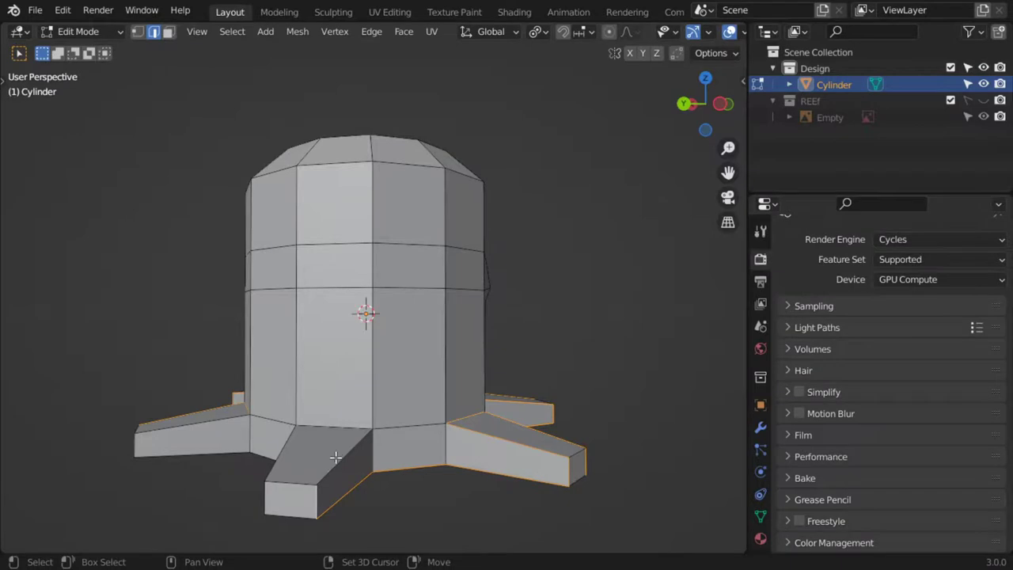
pyautogui.moveTo(293, 445); pyautogui.dragTo(461, 494, button='middle')
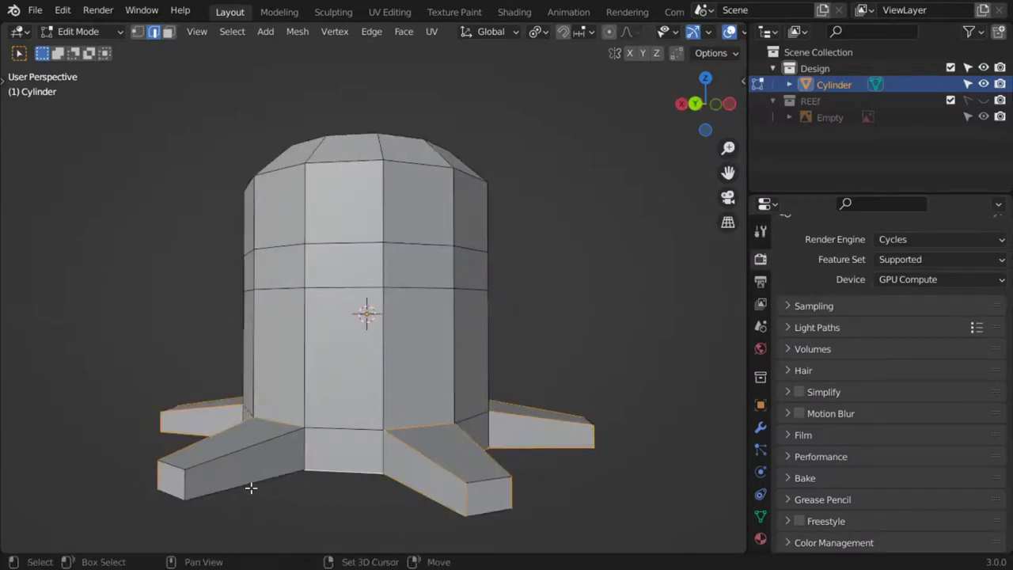
# - Mark the selected foot outline edges as UV seams
pyautogui.hotkey('ctrl', 'e')
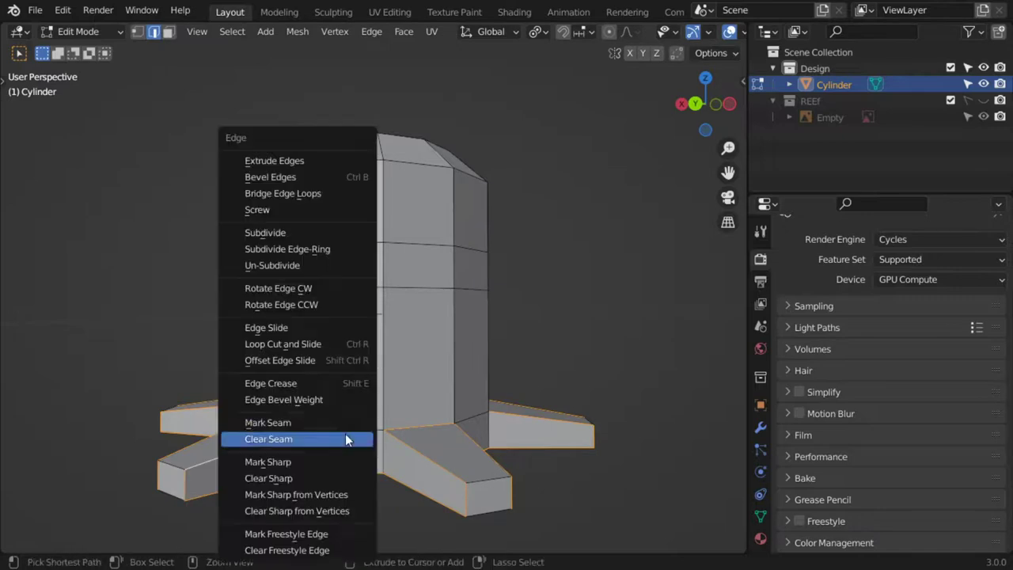
pyautogui.click(335, 424)
pyautogui.scroll(1, 453, 436)
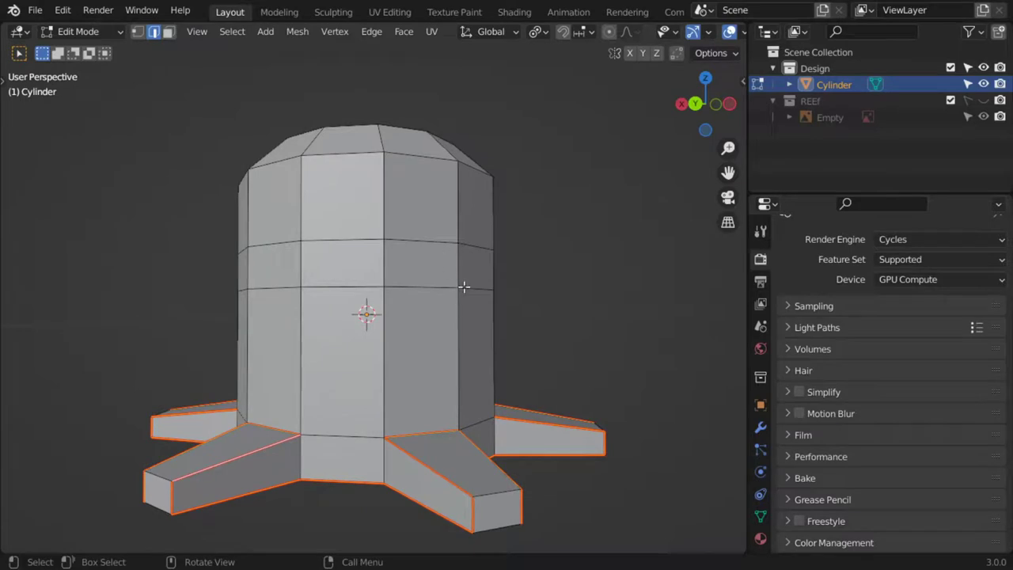
pyautogui.moveTo(336, 184); pyautogui.dragTo(403, 333, button='middle')
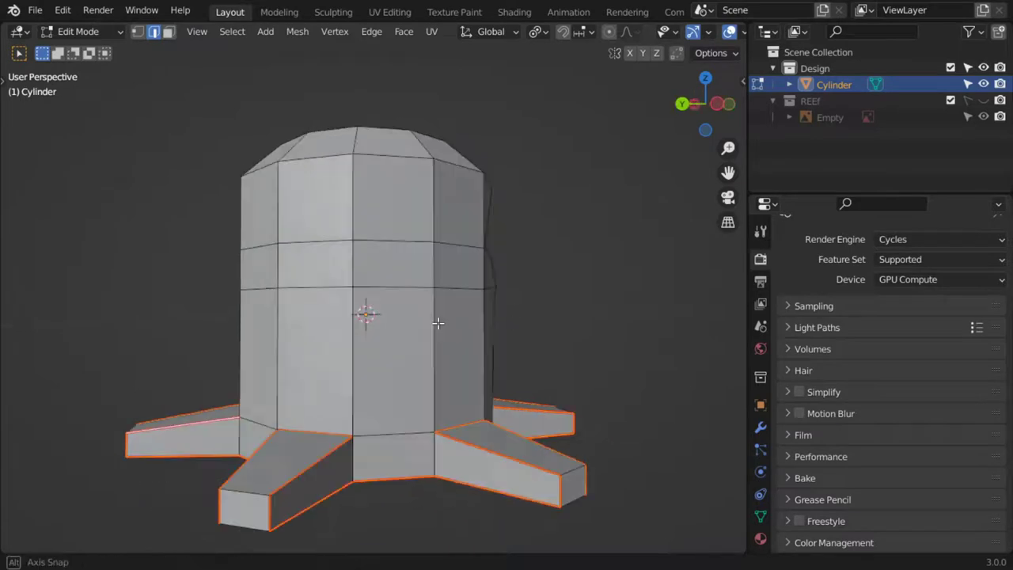
pyautogui.moveTo(448, 385); pyautogui.dragTo(420, 380, button='middle')
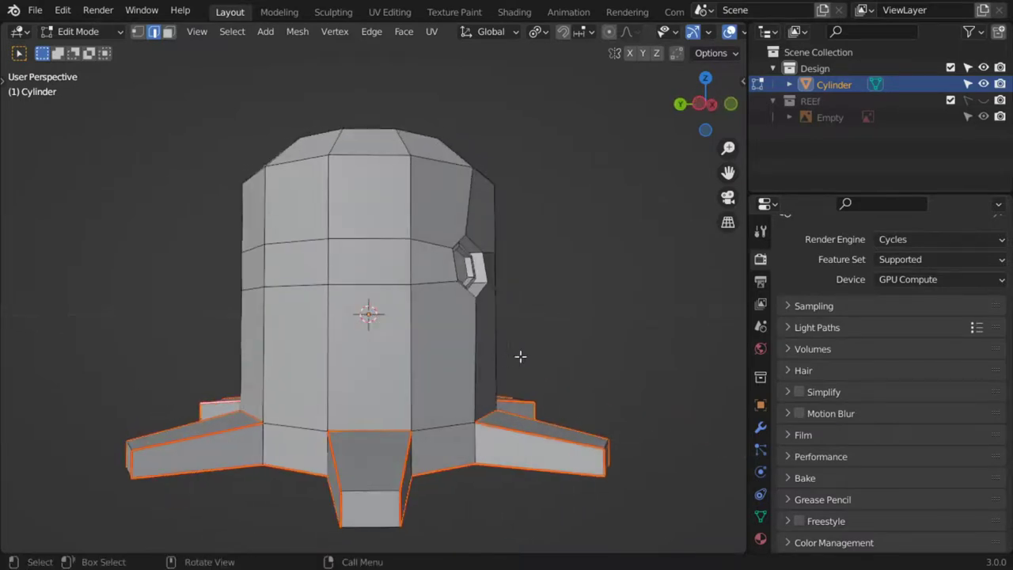
pyautogui.moveTo(520, 356); pyautogui.dragTo(376, 335, button='middle')
pyautogui.scroll(2, 377, 336)
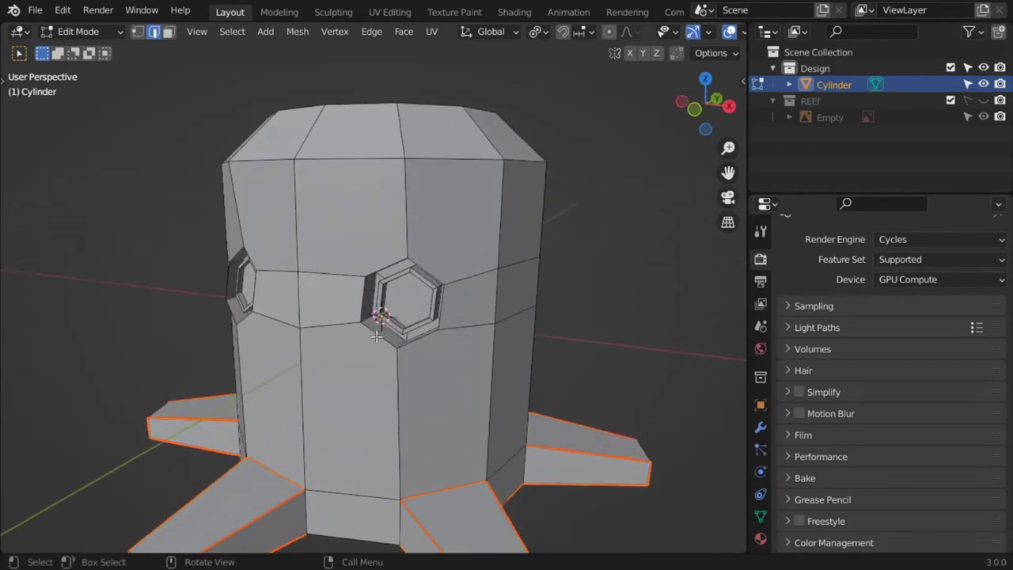
# - Select the eye socket edge loop and mark it as a seam, then check from the back view
pyautogui.keyDown('alt'); pyautogui.click(377, 336); pyautogui.keyUp('alt')
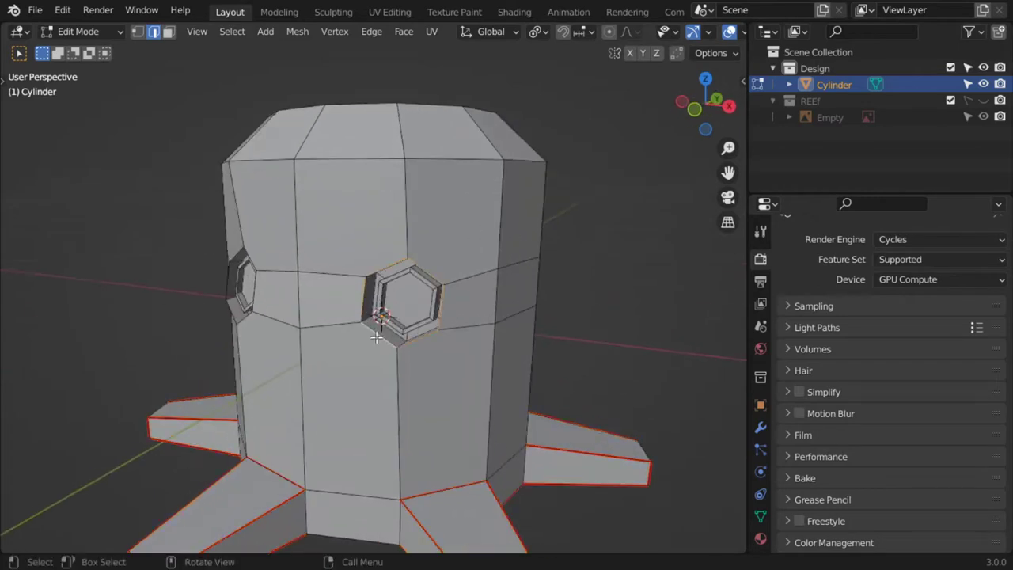
pyautogui.hotkey('ctrl', 'e')
pyautogui.click(267, 320)
pyautogui.moveTo(269, 325); pyautogui.dragTo(397, 350, button='middle')
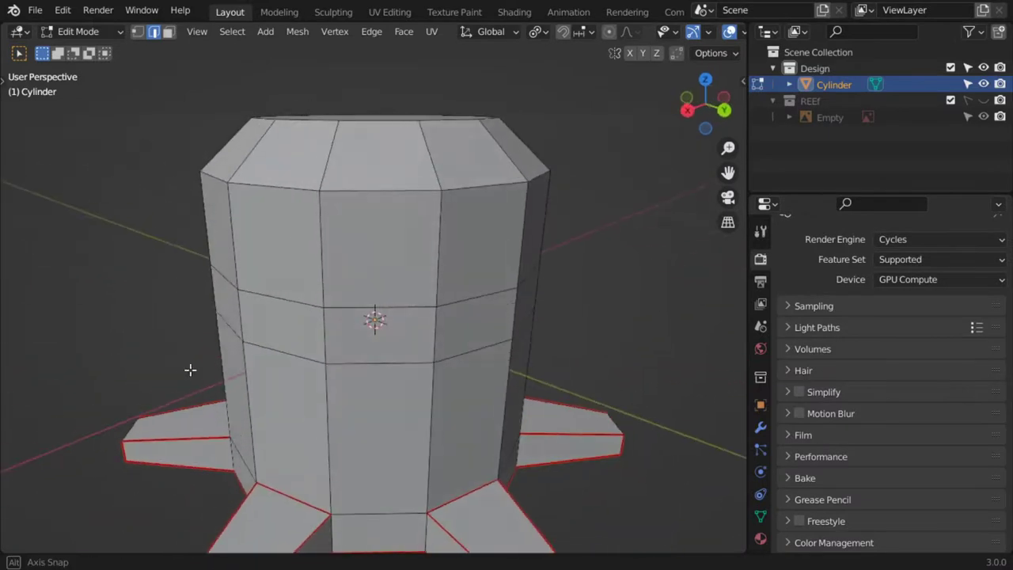
pyautogui.moveTo(398, 351)
pyautogui.mouseDown(button='middle')
pyautogui.moveTo(261, 379)
pyautogui.moveTo(348, 335)
pyautogui.mouseUp(button='middle')
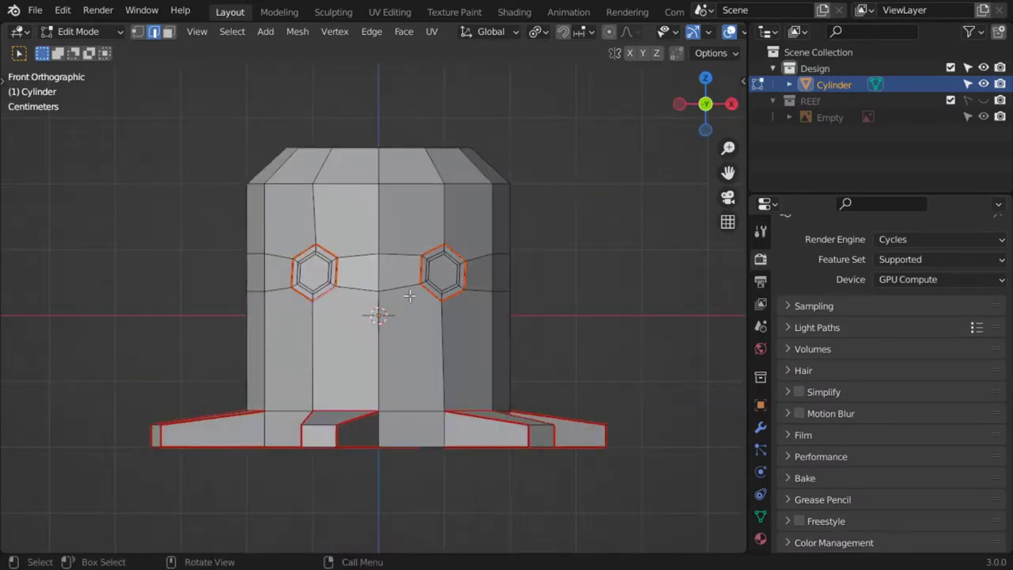
pyautogui.moveTo(434, 317)
pyautogui.mouseDown(button='middle')
pyautogui.moveTo(253, 391)
pyautogui.moveTo(190, 371)
pyautogui.mouseUp(button='middle')
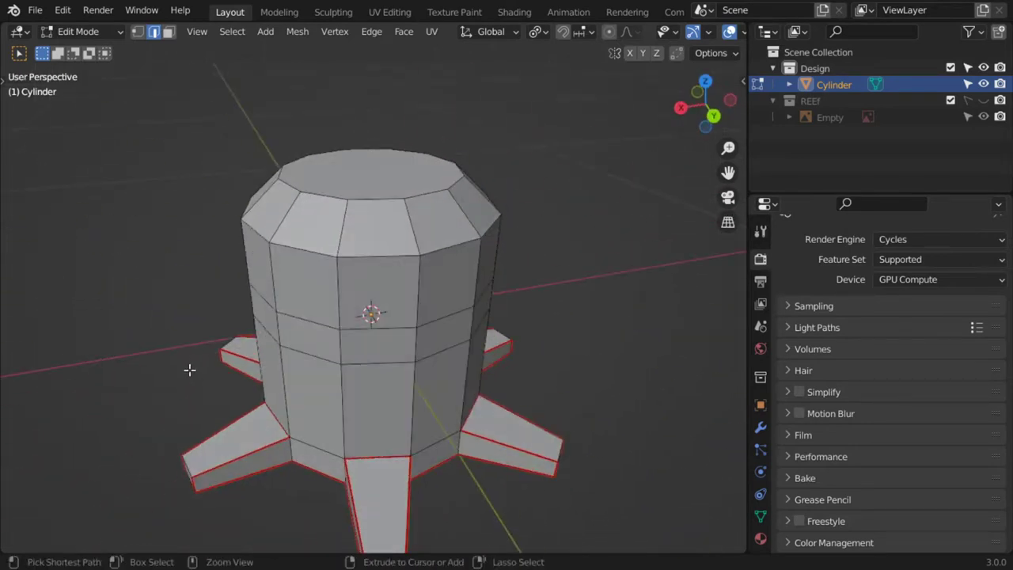
pyautogui.press('ctrl+KP_1')
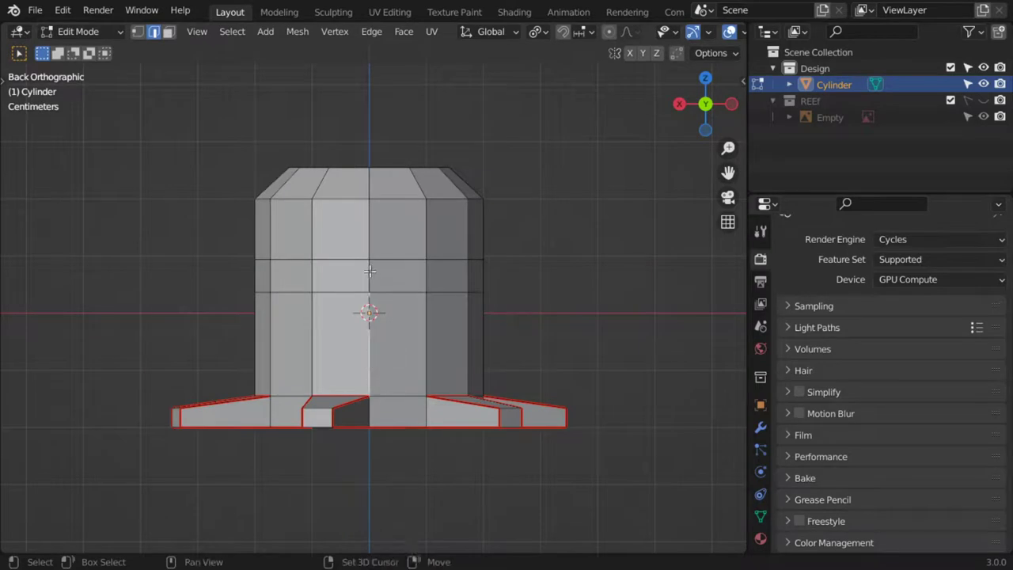
pyautogui.moveTo(370, 245); pyautogui.dragTo(347, 261, button='middle')
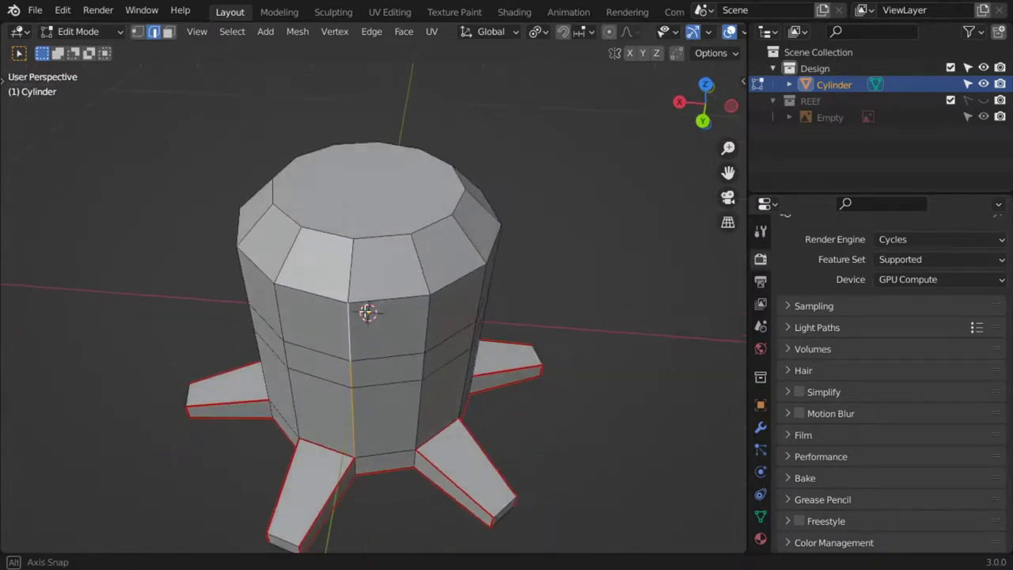
# - Mark a vertical trunk edge as a seam, then select the whole mesh for UV Editing
pyautogui.keyDown('shift'); pyautogui.click(349, 259); pyautogui.keyUp('shift')
pyautogui.hotkey('ctrl', 'e')
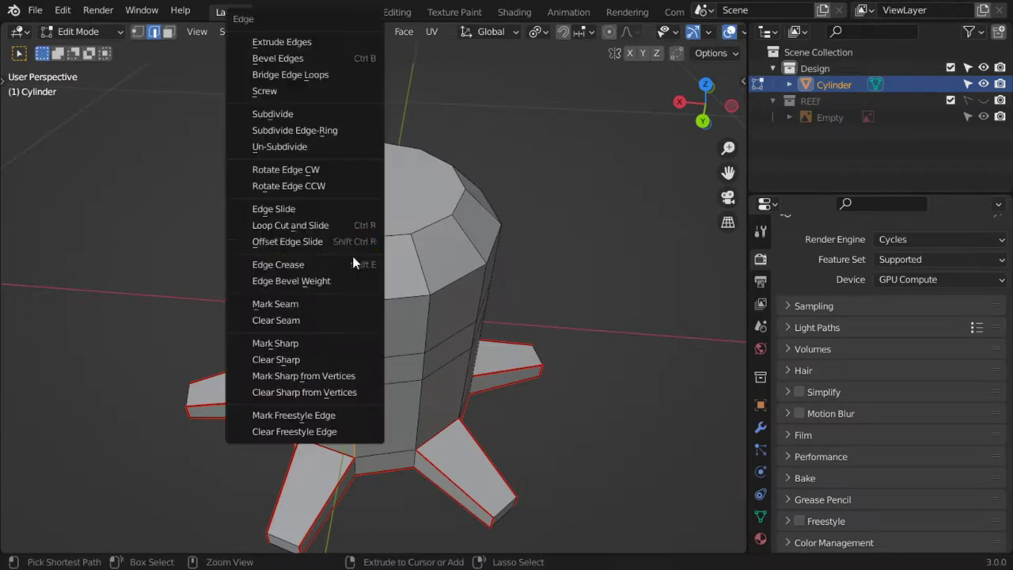
pyautogui.click(281, 315)
pyautogui.moveTo(281, 315)
pyautogui.mouseDown(button='middle')
pyautogui.moveTo(369, 312)
pyautogui.moveTo(522, 351)
pyautogui.moveTo(570, 340)
pyautogui.moveTo(354, 313)
pyautogui.moveTo(351, 348)
pyautogui.moveTo(403, 387)
pyautogui.moveTo(587, 364)
pyautogui.moveTo(579, 349)
pyautogui.moveTo(606, 350)
pyautogui.mouseUp(button='middle')
pyautogui.press('a')
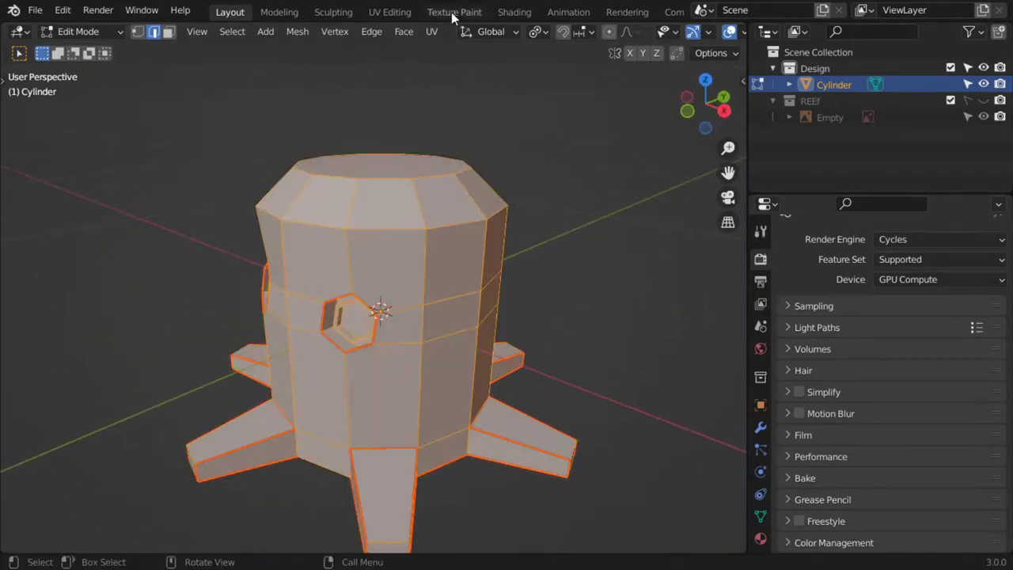
pyautogui.click(392, 12)
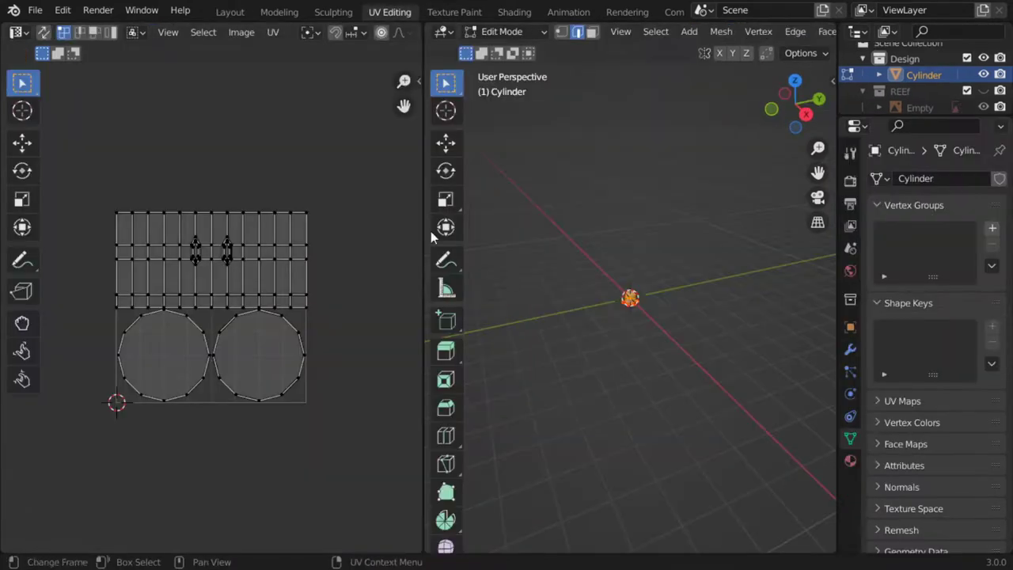
# - Unwrap the stump mesh into a new seam-based UV layout
pyautogui.press('u')
pyautogui.click(686, 310)
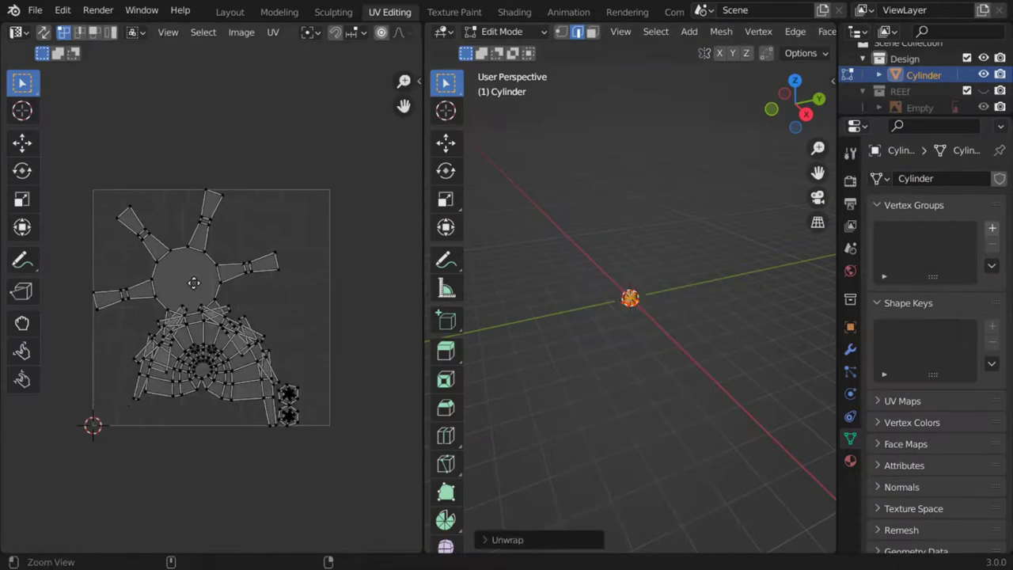
pyautogui.scroll(1, 231, 357)
pyautogui.scroll(2, 242, 285)
# - Select an arm's UV island with L, then undo back to the single edge and frame the mesh
pyautogui.click(251, 267)
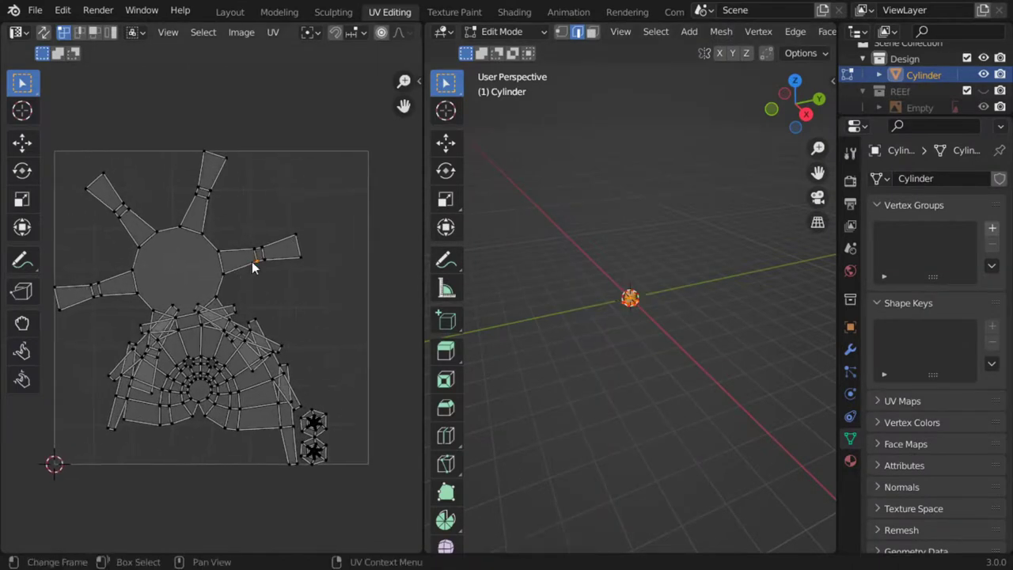
pyautogui.press('l')
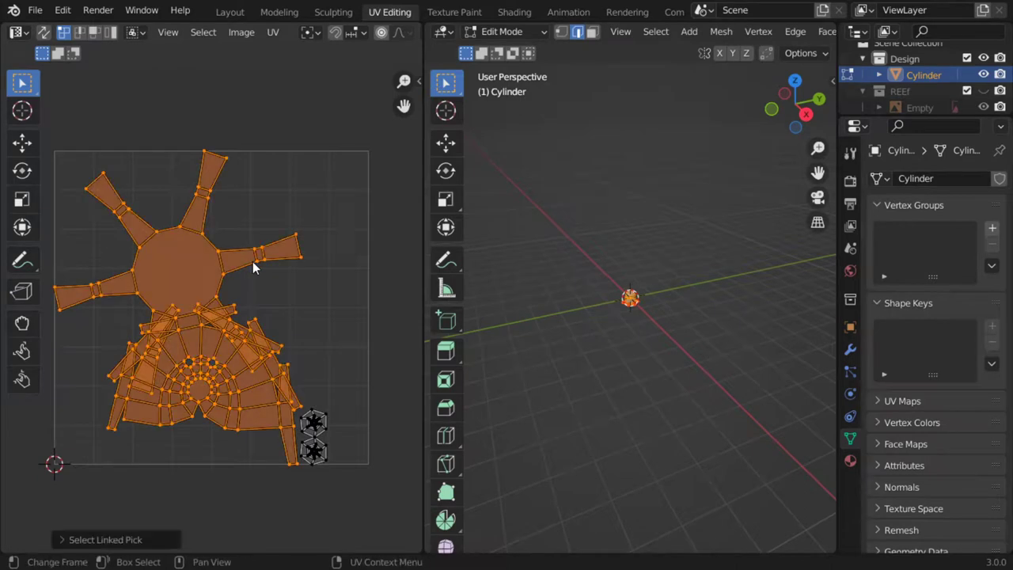
pyautogui.hotkey('alt', 'a')
pyautogui.hotkey('ctrl', 'z')
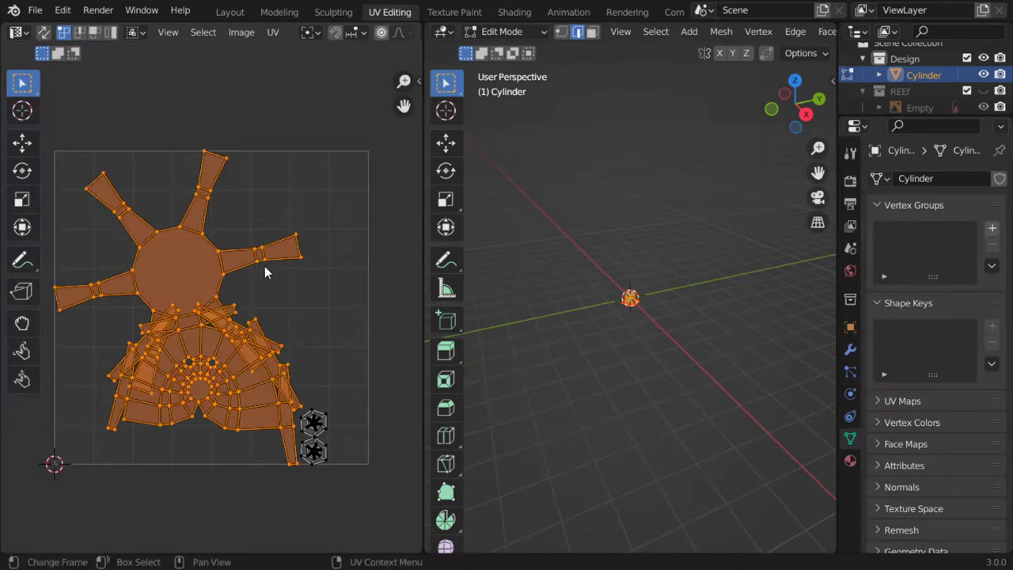
pyautogui.hotkey('ctrl', 'z')
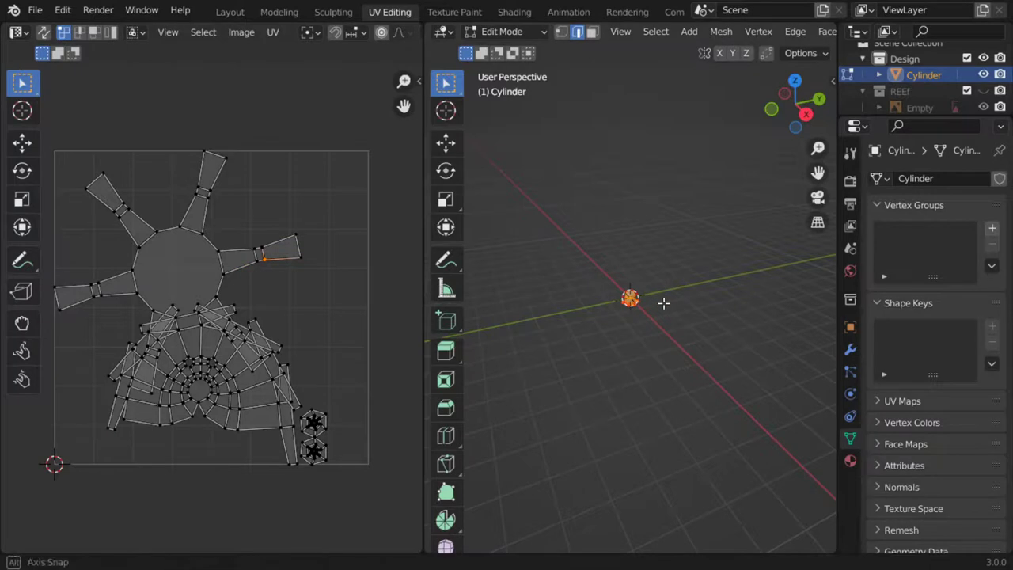
pyautogui.press('KP_Decimal')
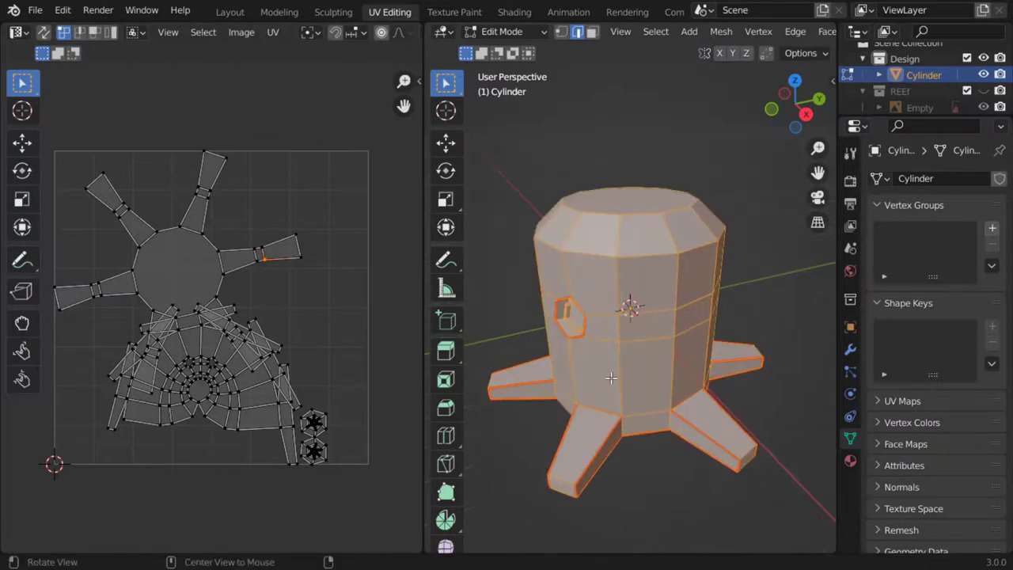
# - Mark the selected body edges as a seam, then clear the seam from the right vertical edge
pyautogui.moveTo(661, 302)
pyautogui.keyDown('alt'); pyautogui.mouseDown(button='middle')
pyautogui.moveTo(584, 318)
pyautogui.moveTo(629, 303)
pyautogui.moveTo(703, 326)
pyautogui.moveTo(719, 312)
pyautogui.moveTo(630, 309)
pyautogui.moveTo(610, 246)
pyautogui.moveTo(630, 303)
pyautogui.moveTo(660, 303)
pyautogui.moveTo(577, 355)
pyautogui.moveTo(555, 353)
pyautogui.moveTo(552, 319)
pyautogui.moveTo(648, 333)
pyautogui.moveTo(608, 405)
pyautogui.moveTo(625, 385)
pyautogui.mouseUp(button='middle'); pyautogui.keyUp('alt')
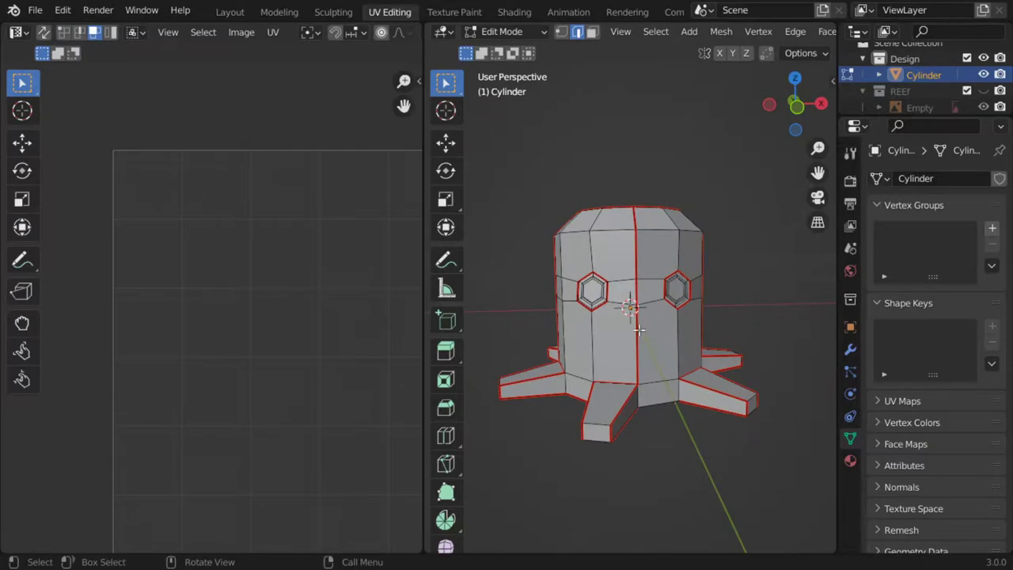
pyautogui.moveTo(686, 330)
pyautogui.mouseDown(button='middle')
pyautogui.moveTo(547, 343)
pyautogui.moveTo(611, 358)
pyautogui.moveTo(673, 395)
pyautogui.mouseUp(button='middle')
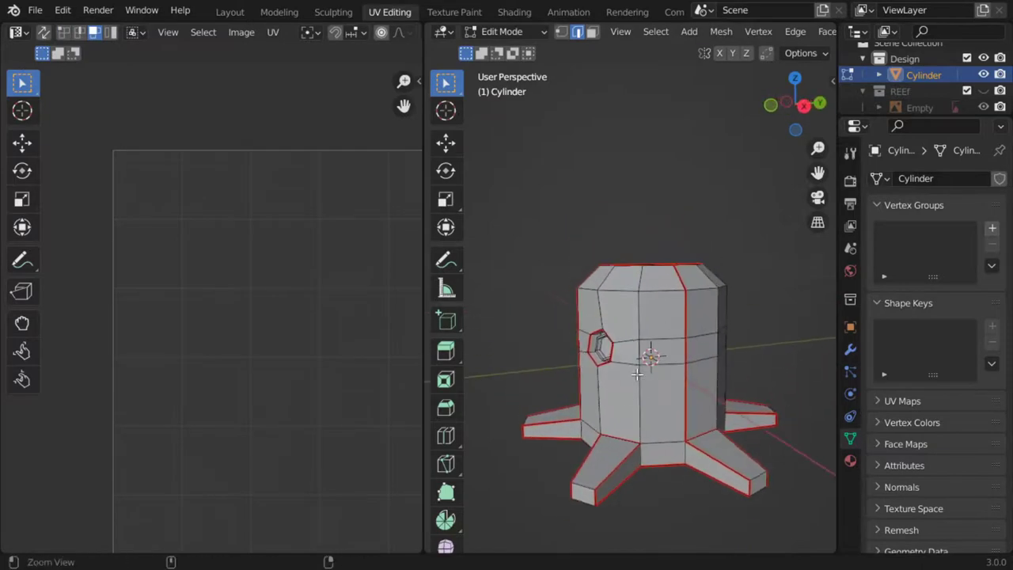
pyautogui.scroll(1, 689, 408)
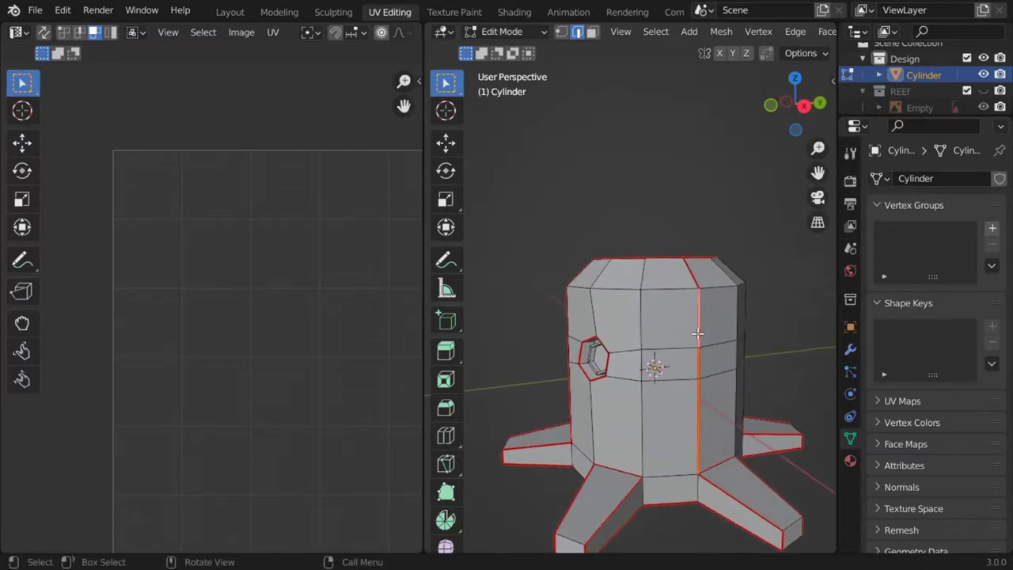
pyautogui.moveTo(697, 334)
pyautogui.mouseDown(button='middle')
pyautogui.moveTo(693, 300)
pyautogui.moveTo(717, 377)
pyautogui.mouseUp(button='middle')
pyautogui.press('ctrl')
pyautogui.hotkey('ctrl', 'e')
pyautogui.click(681, 300)
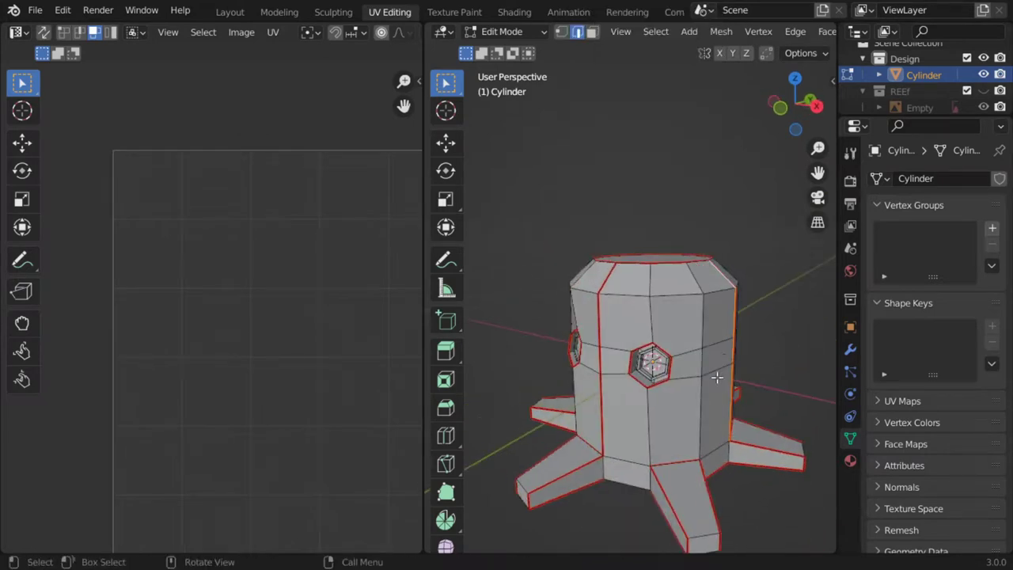
pyautogui.hotkey('ctrl', 'e')
pyautogui.click(685, 373)
# - Clear the seams on the lower and short upper vertical body edges
pyautogui.click(608, 416)
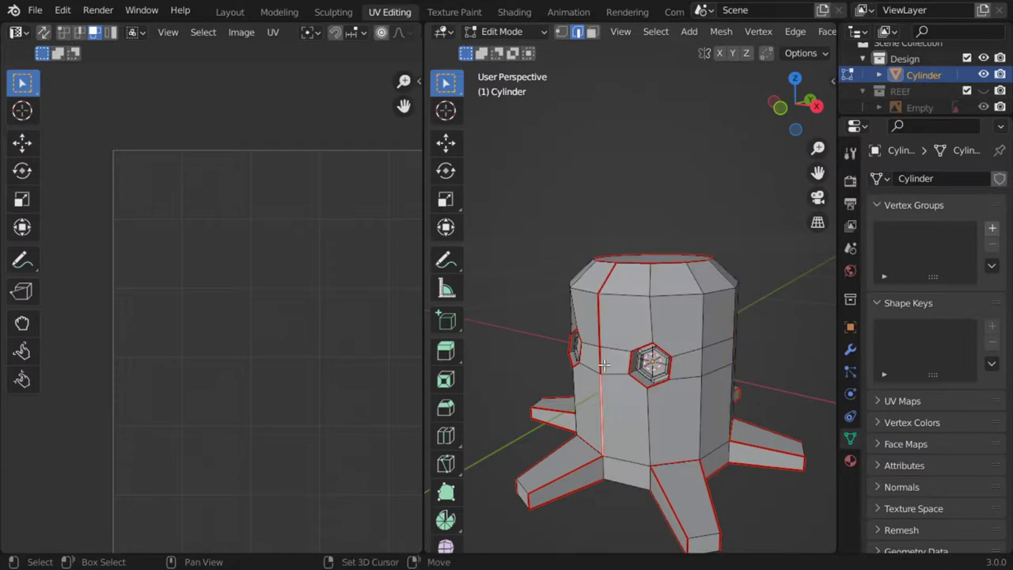
pyautogui.keyDown('ctrl'); pyautogui.click(608, 295); pyautogui.keyUp('ctrl')
pyautogui.hotkey('ctrl', 'e')
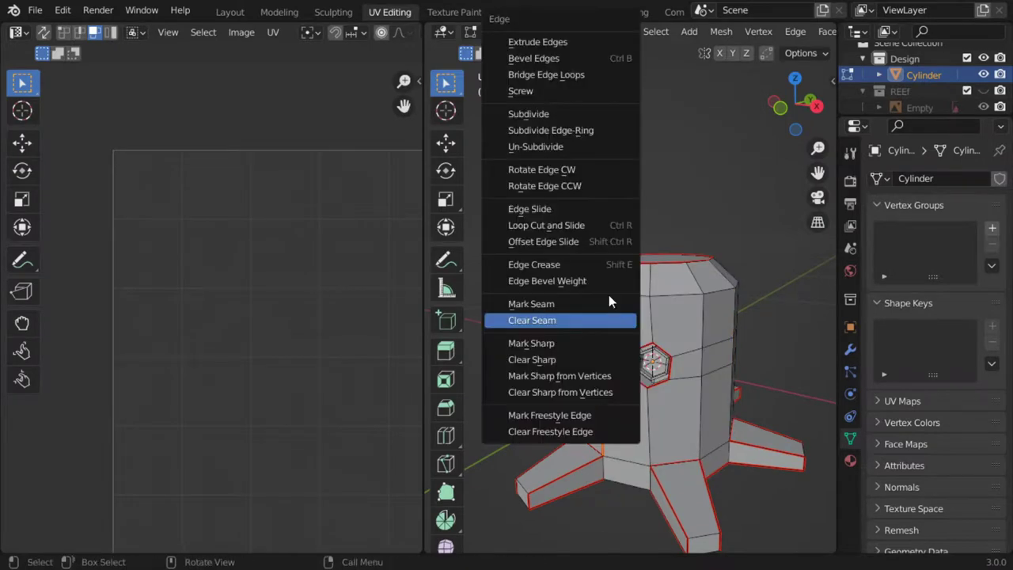
pyautogui.click(584, 316)
pyautogui.moveTo(681, 400); pyautogui.dragTo(699, 412, button='middle')
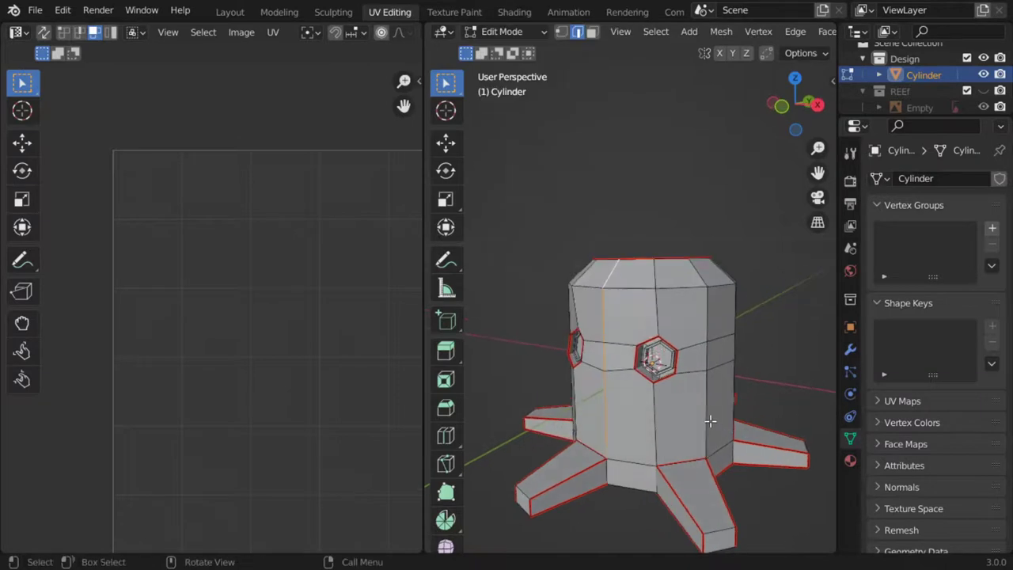
# - Mark another vertical body edge as a seam, then clear the seam from a single edge
pyautogui.click(710, 421)
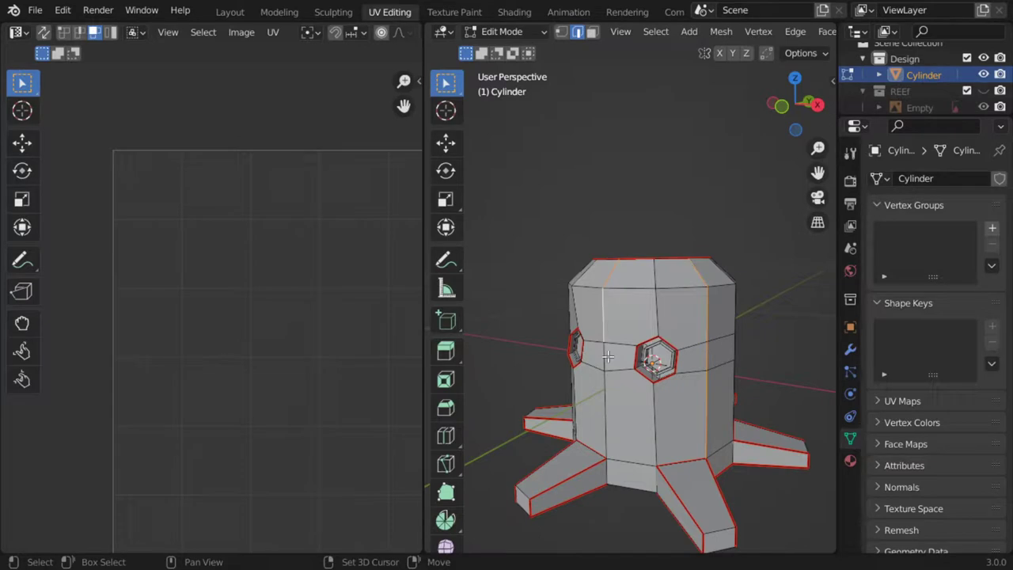
pyautogui.moveTo(611, 407); pyautogui.dragTo(628, 405, button='middle')
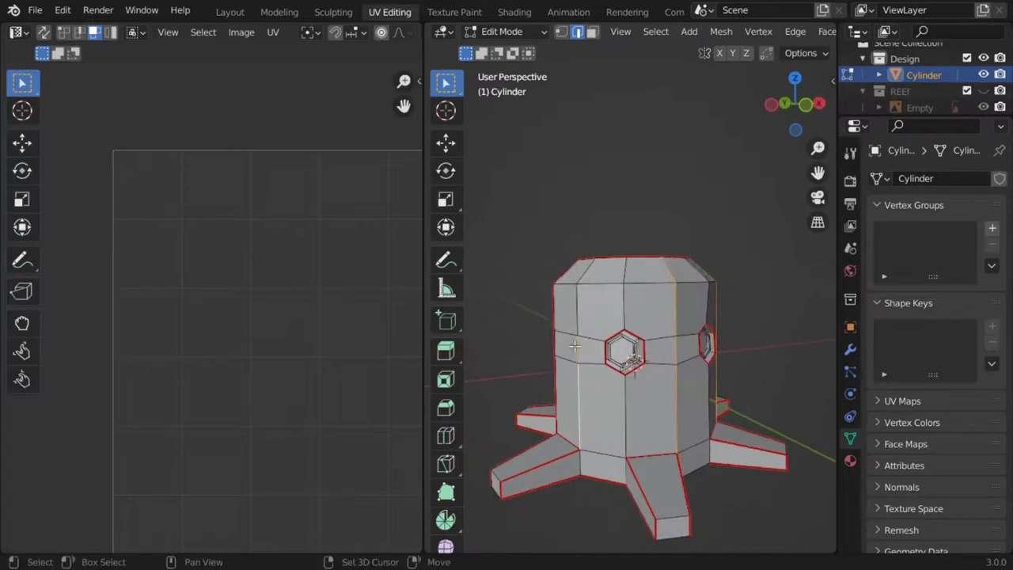
pyautogui.hotkey('ctrl', 'e')
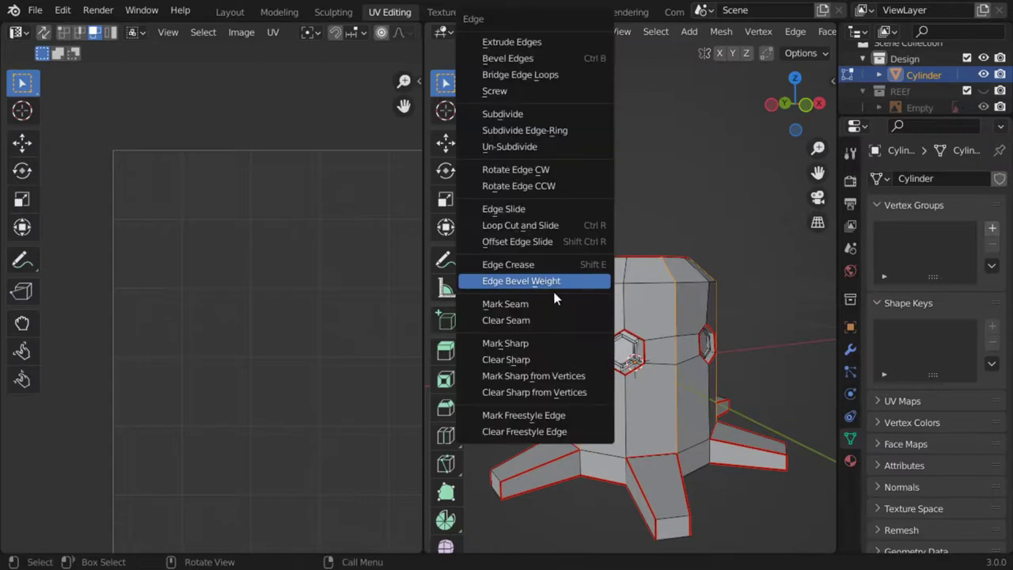
pyautogui.click(538, 307)
pyautogui.moveTo(537, 307); pyautogui.dragTo(612, 391, button='middle')
pyautogui.click(583, 372)
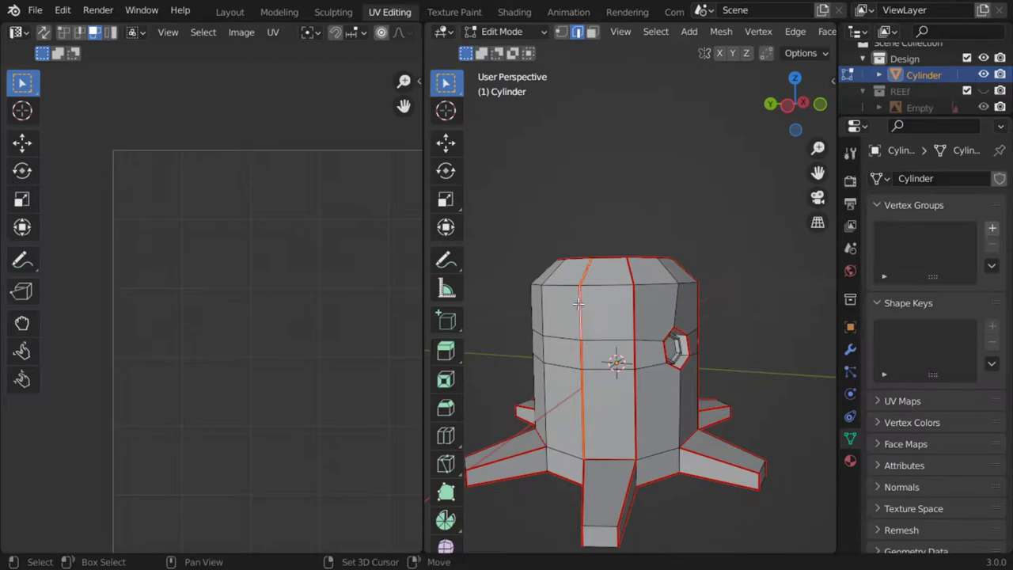
pyautogui.hotkey('ctrl', 'e')
pyautogui.click(573, 337)
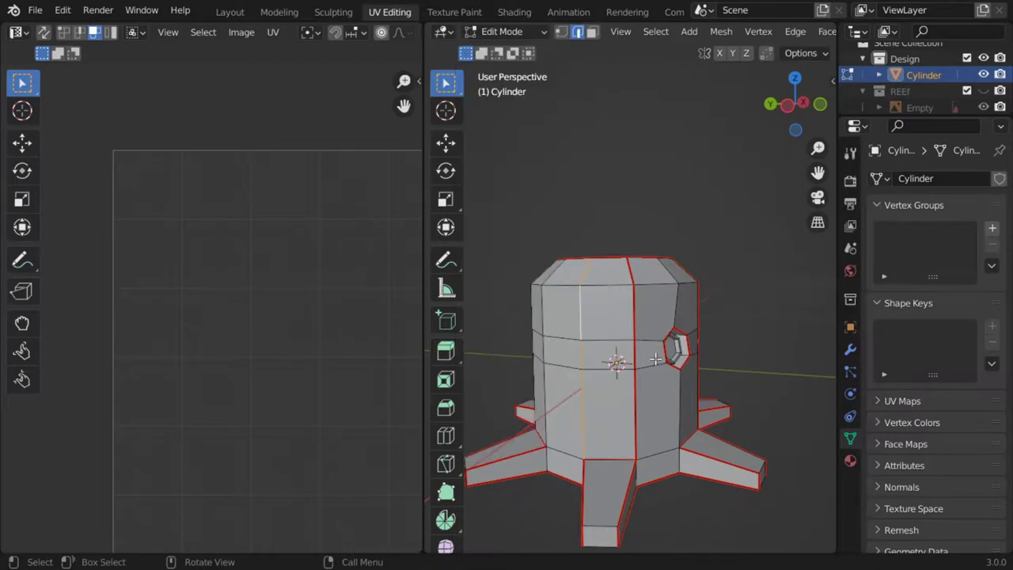
# - Select the whole mesh and unwrap it again into a fresh UV layout
pyautogui.press('a')
pyautogui.press('u')
pyautogui.click(625, 337)
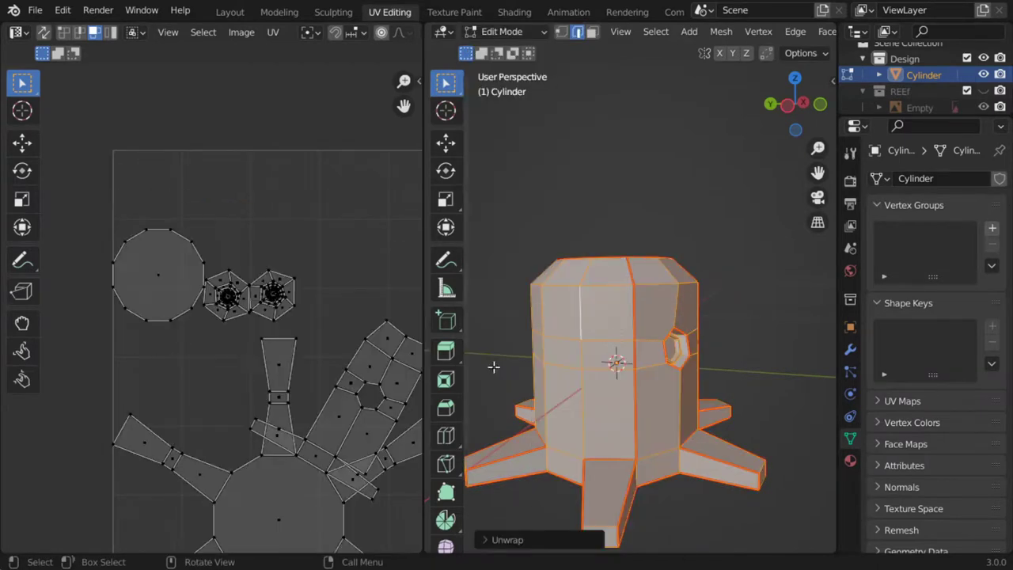
pyautogui.moveTo(340, 401); pyautogui.dragTo(249, 346, button='middle')
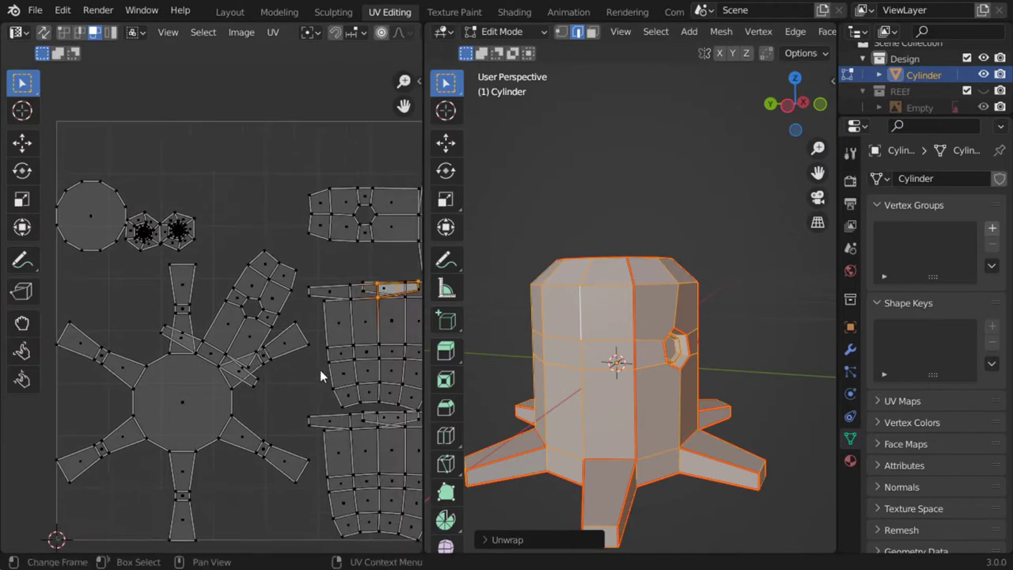
# - Select the octopus-shaped island, then nudge one of its arm vertices slightly upward
pyautogui.click(273, 317)
pyautogui.press('l')
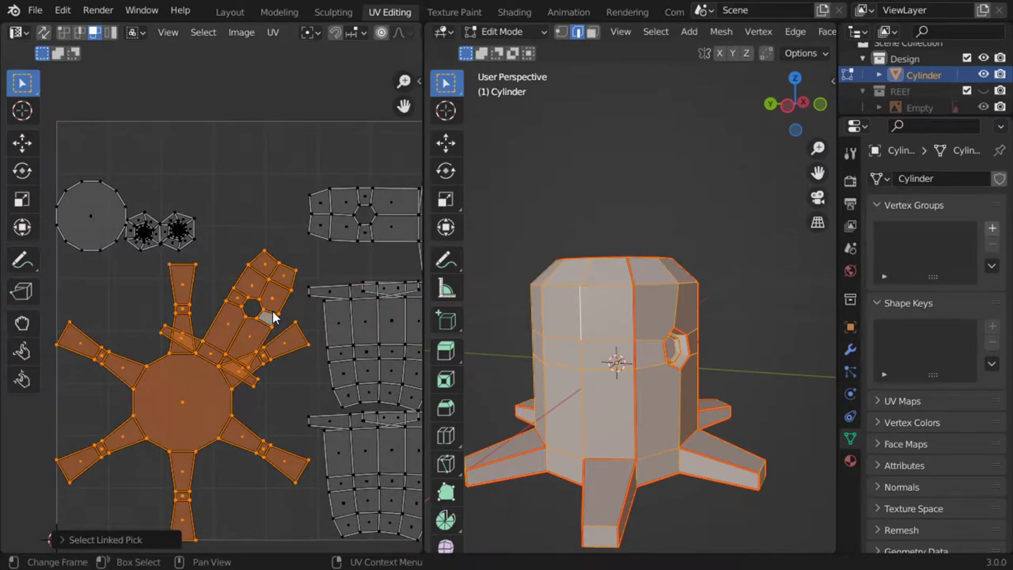
pyautogui.click(221, 374)
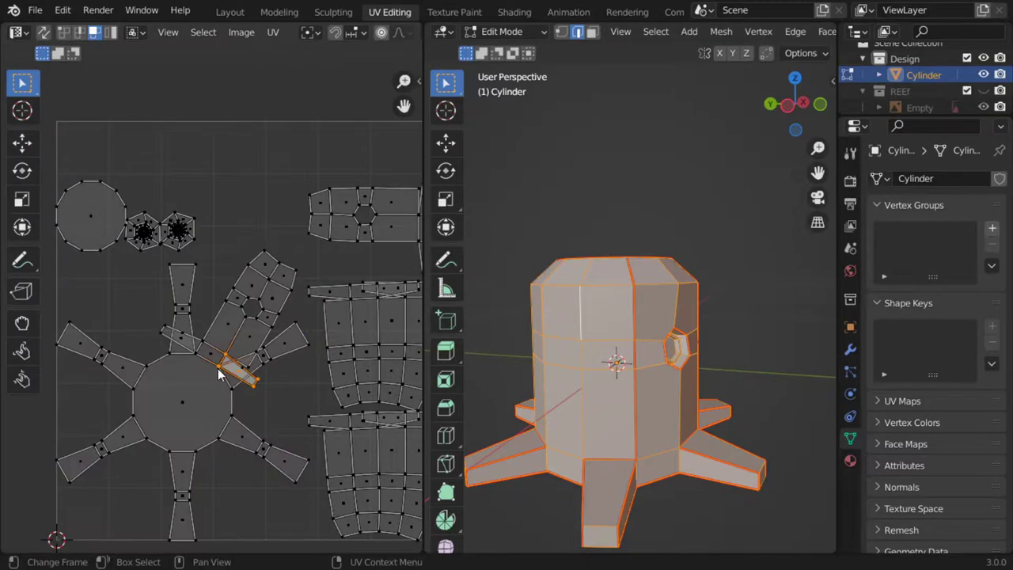
pyautogui.click(223, 372)
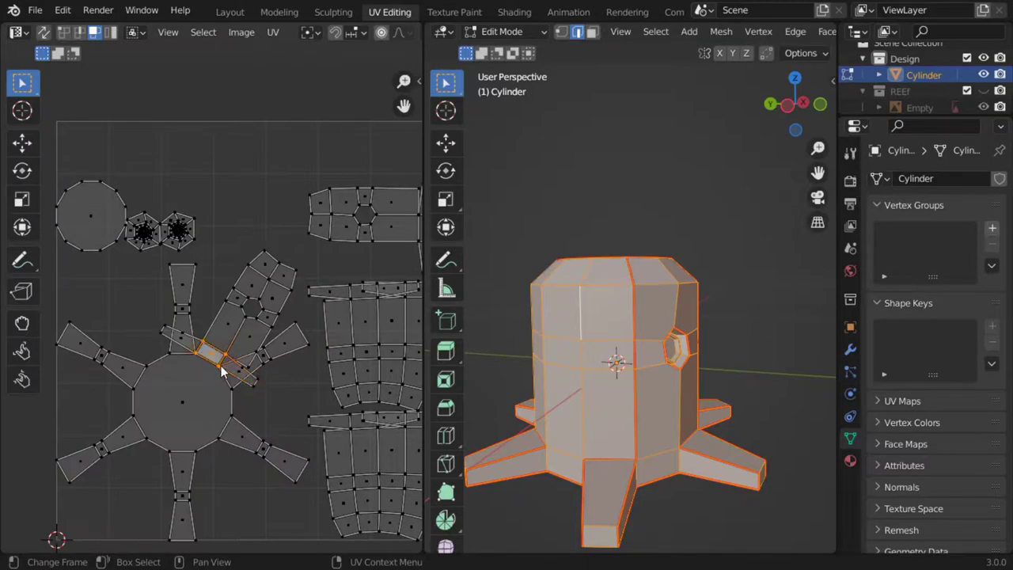
pyautogui.press('g')
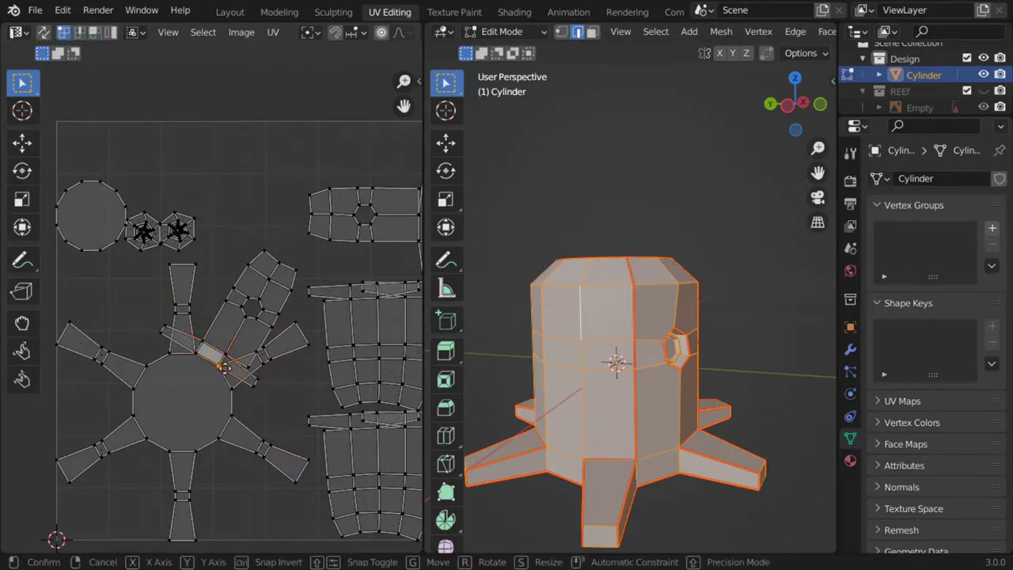
pyautogui.click(224, 380)
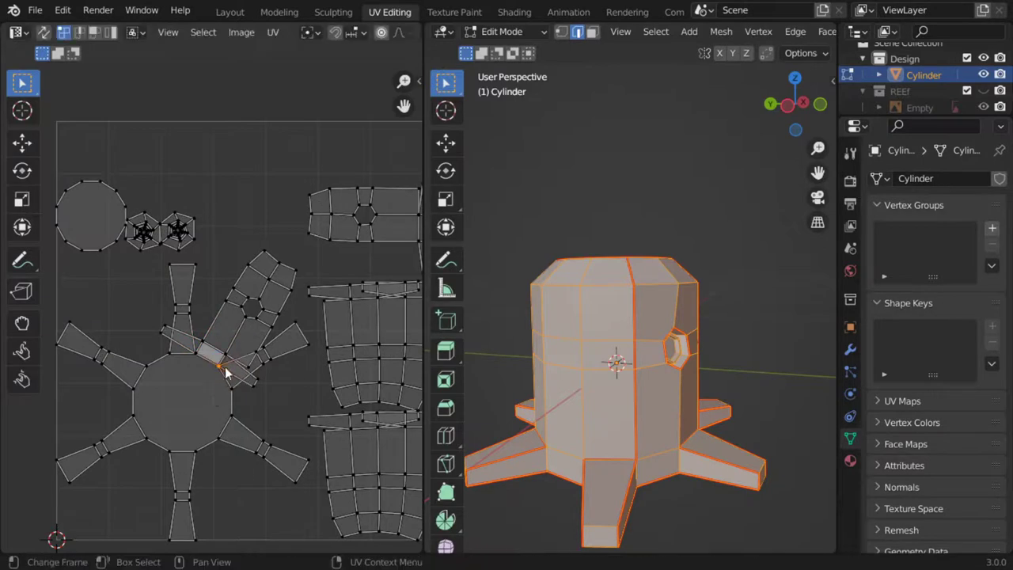
# - Cancel an island move, clear the UV selection, and deselect the whole mesh
pyautogui.moveTo(351, 344); pyautogui.dragTo(216, 345, button='middle')
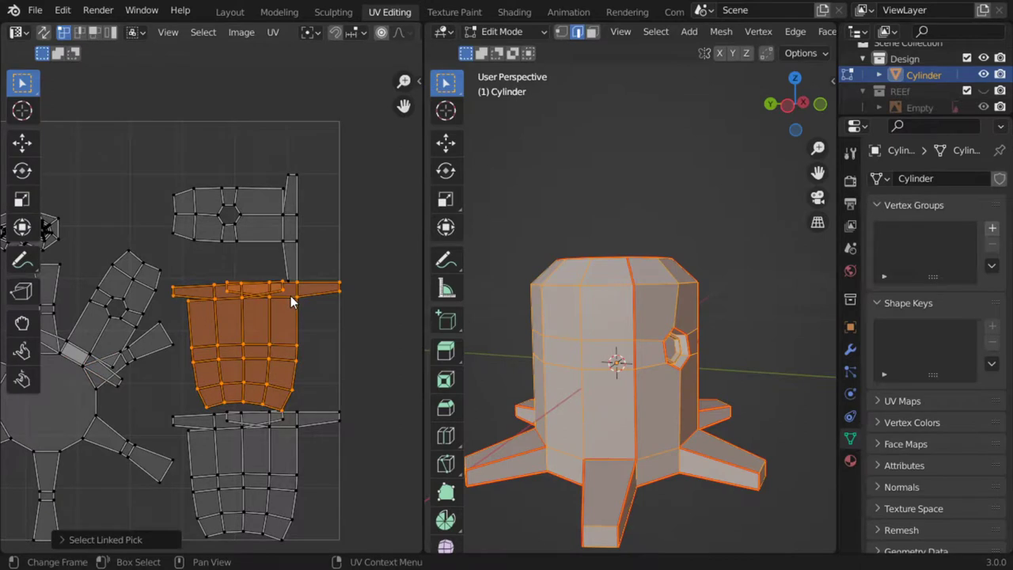
pyautogui.press('g')
pyautogui.rightClick(324, 326)
pyautogui.click(309, 245)
pyautogui.scroll(-1, 220, 342)
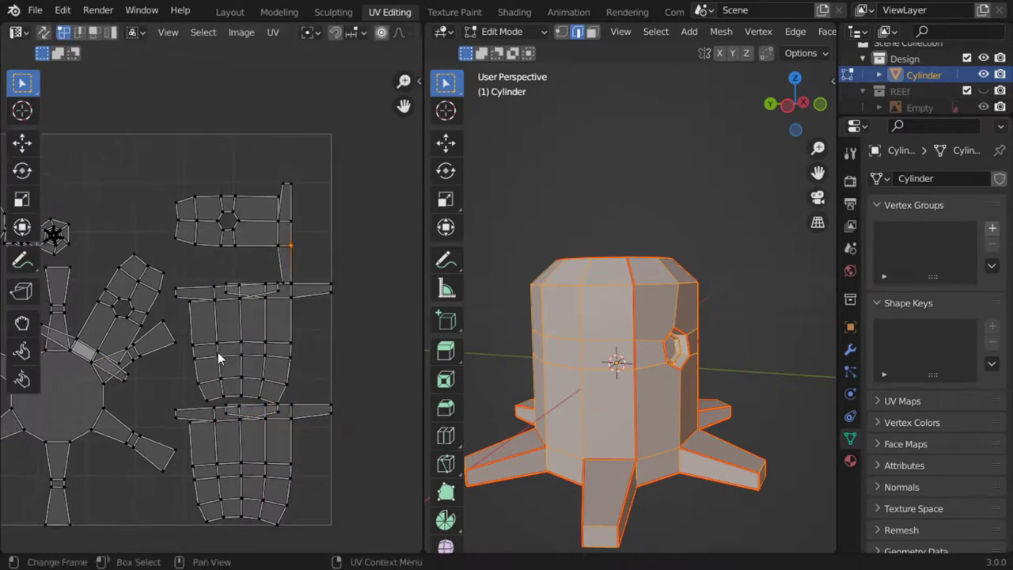
pyautogui.scroll(1, 218, 351)
pyautogui.moveTo(522, 407)
pyautogui.mouseDown(button='middle')
pyautogui.moveTo(577, 416)
pyautogui.moveTo(586, 384)
pyautogui.mouseUp(button='middle')
pyautogui.hotkey('alt', 'a')
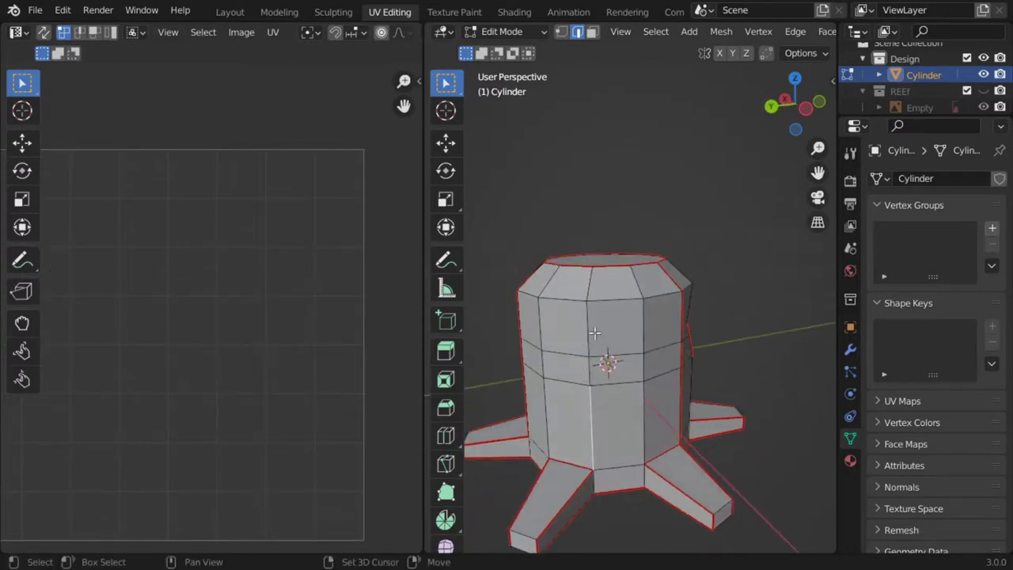
# - Mark the selected edge loop and another trunk edge as seams, then toggle select all
pyautogui.hotkey('ctrl', 'e')
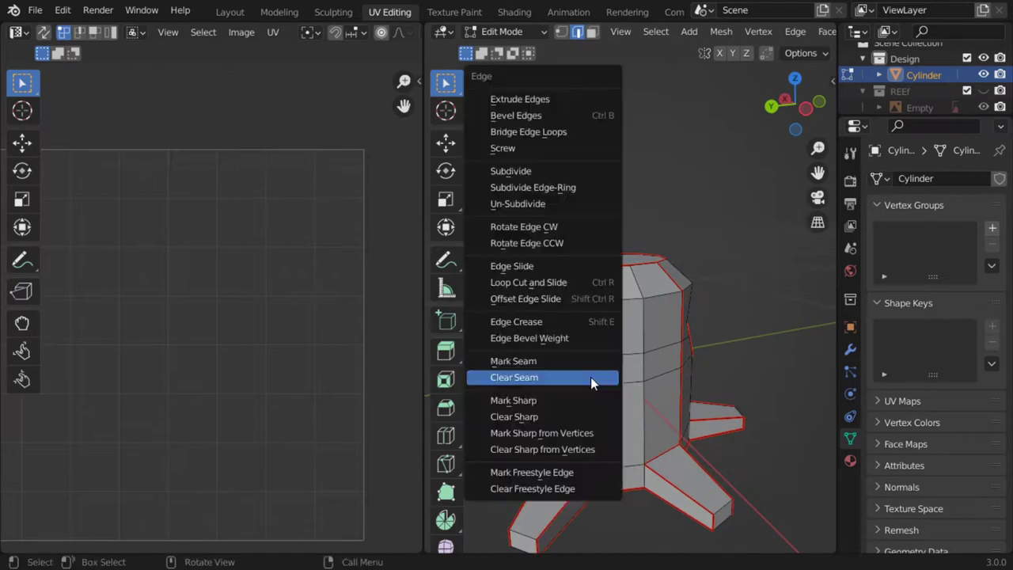
pyautogui.click(579, 363)
pyautogui.moveTo(579, 363)
pyautogui.mouseDown(button='middle')
pyautogui.moveTo(632, 388)
pyautogui.moveTo(609, 404)
pyautogui.mouseUp(button='middle')
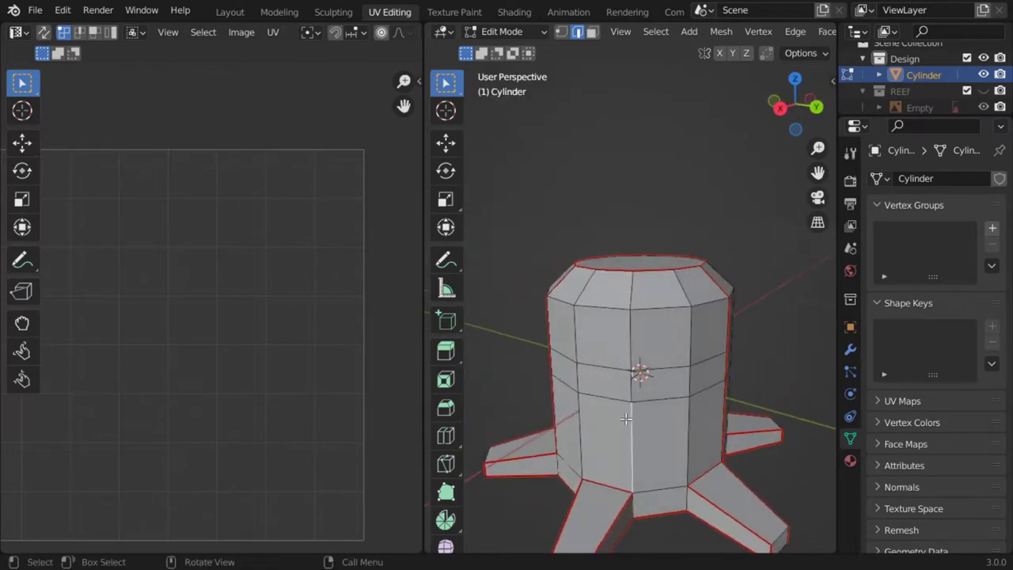
pyautogui.hotkey('ctrl', 'e')
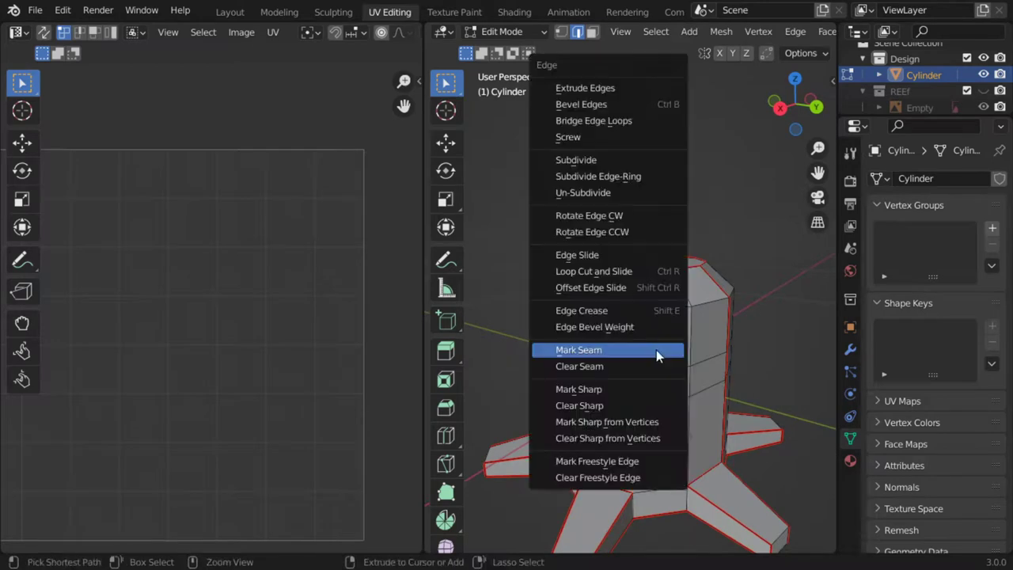
pyautogui.click(649, 347)
pyautogui.press('a')
pyautogui.hotkey('alt', 'a')
pyautogui.moveTo(713, 393); pyautogui.dragTo(661, 378, button='middle')
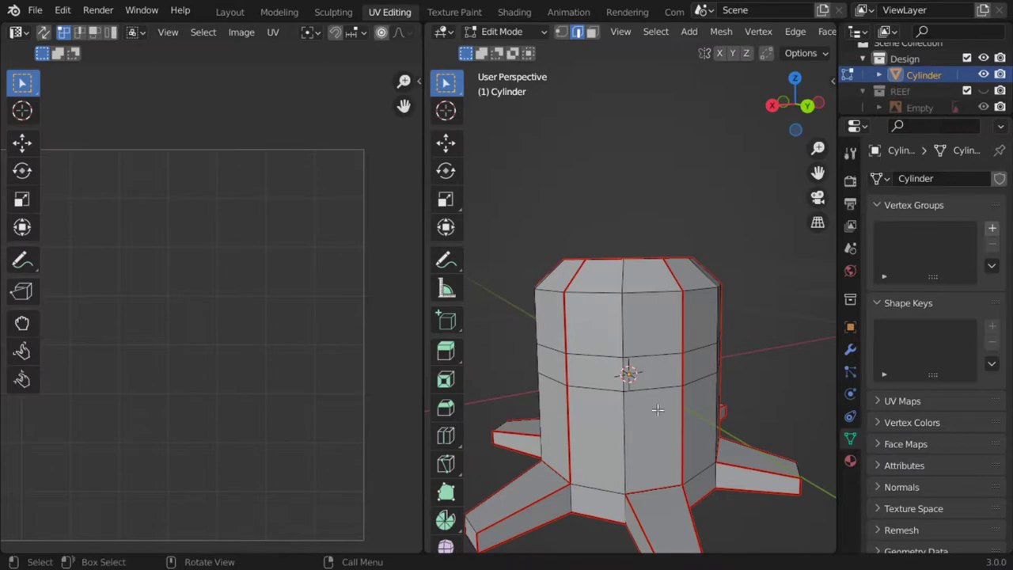
pyautogui.moveTo(637, 421); pyautogui.dragTo(707, 387, button='middle')
# - Select all and re-unwrap the stump, then toggle the selection to review the new islands
pyautogui.press('a')
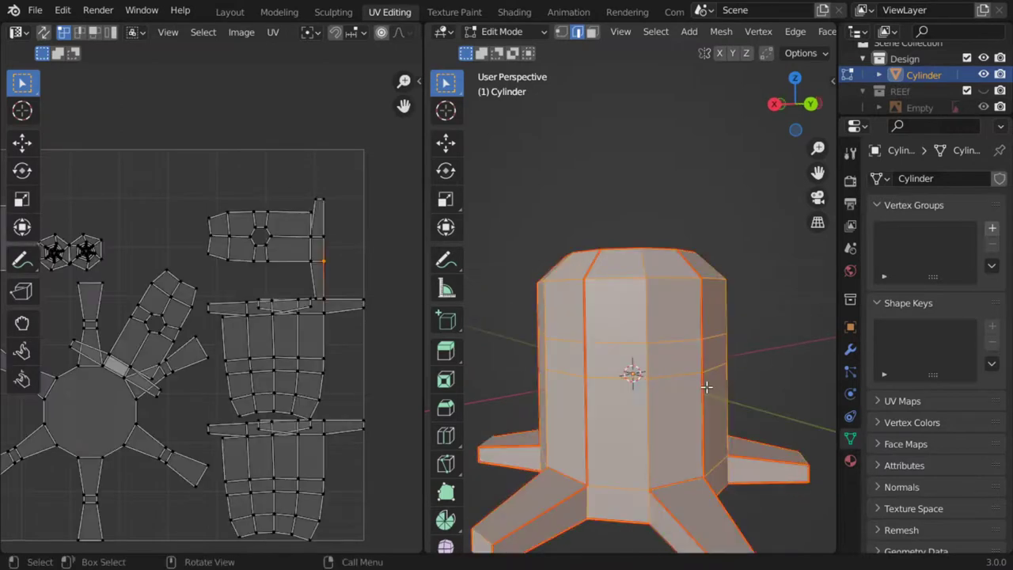
pyautogui.press('u')
pyautogui.click(657, 339)
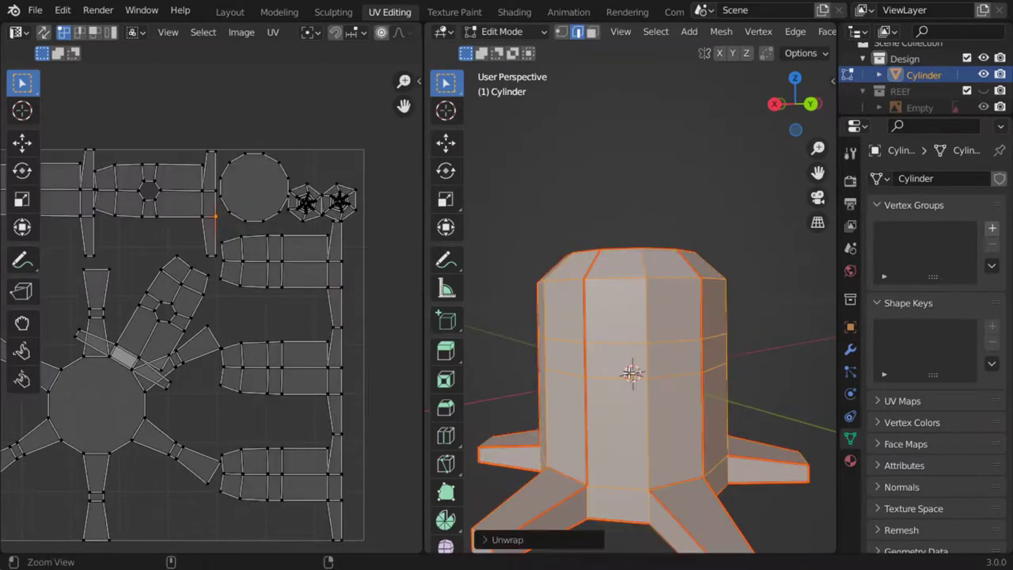
pyautogui.keyDown('ctrl'); pyautogui.moveTo(601, 360); pyautogui.dragTo(494, 382, button='middle'); pyautogui.keyUp('ctrl')
pyautogui.scroll(-1, 267, 340)
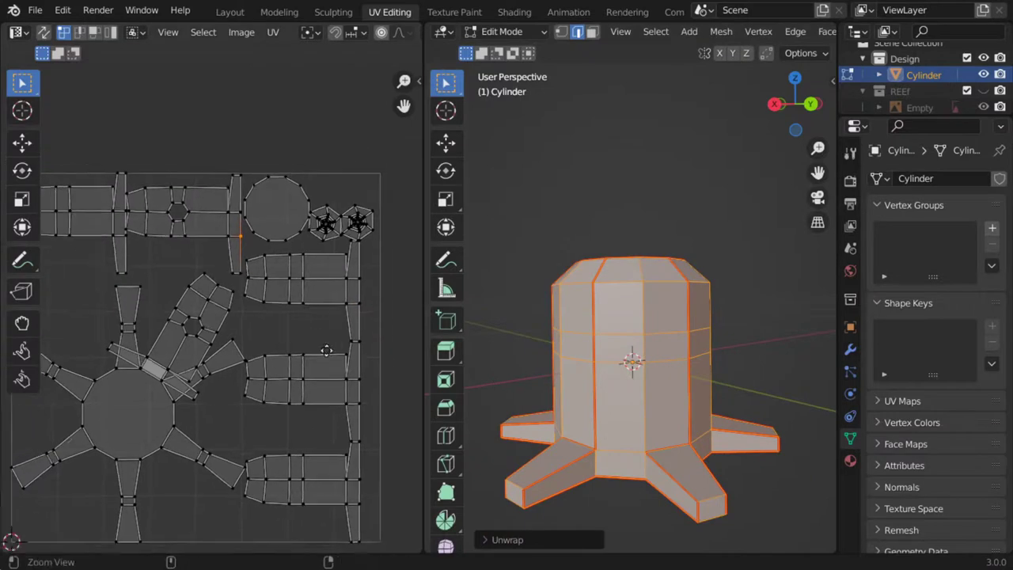
pyautogui.scroll(-1, 256, 392)
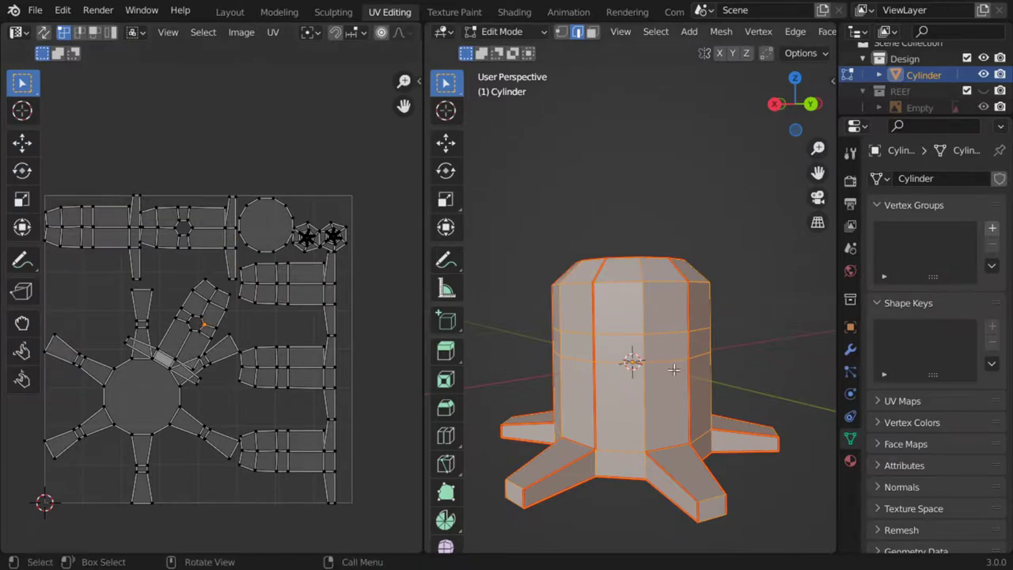
pyautogui.hotkey('alt', 'a')
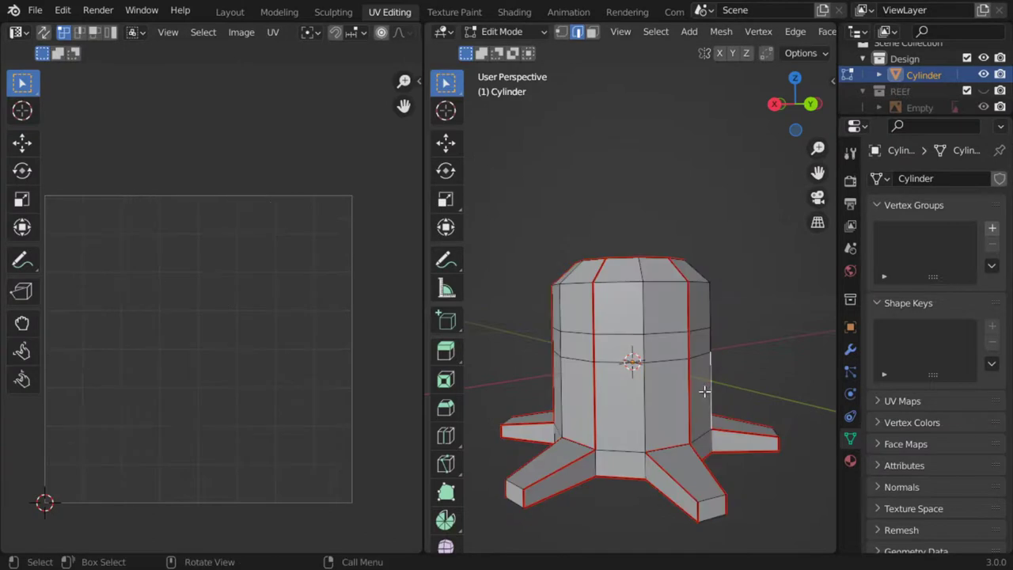
pyautogui.press('a')
pyautogui.moveTo(555, 356)
pyautogui.mouseDown(button='middle')
pyautogui.moveTo(819, 389)
pyautogui.moveTo(691, 373)
pyautogui.moveTo(744, 373)
pyautogui.moveTo(735, 391)
pyautogui.moveTo(805, 380)
pyautogui.moveTo(728, 377)
pyautogui.moveTo(694, 394)
pyautogui.mouseUp(button='middle')
pyautogui.hotkey('alt', 'a')
# - Try selecting several front faces below the eyes, then deselect and orbit to a frontal view
pyautogui.press('a')
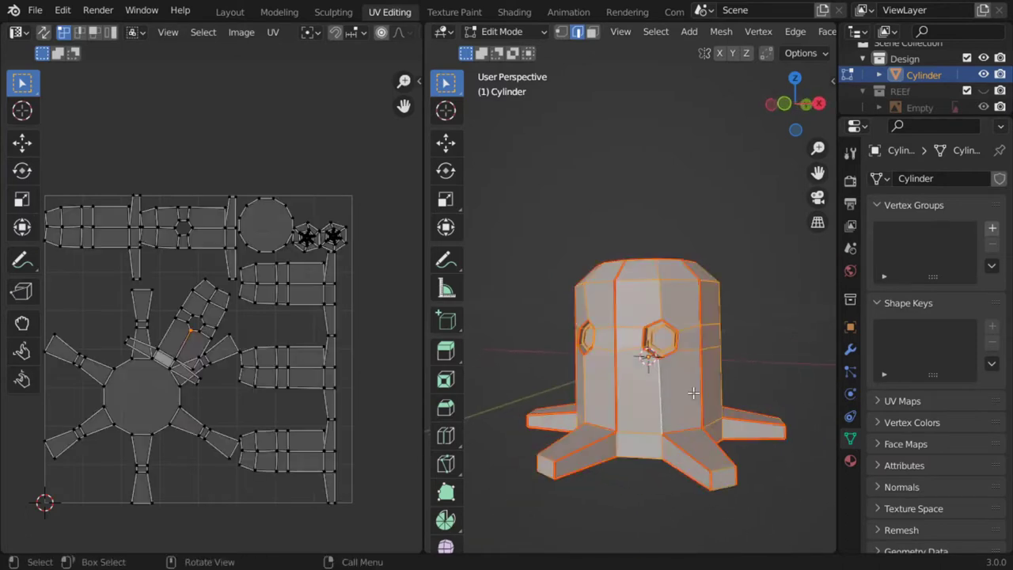
pyautogui.hotkey('alt', 'a')
pyautogui.press('3')
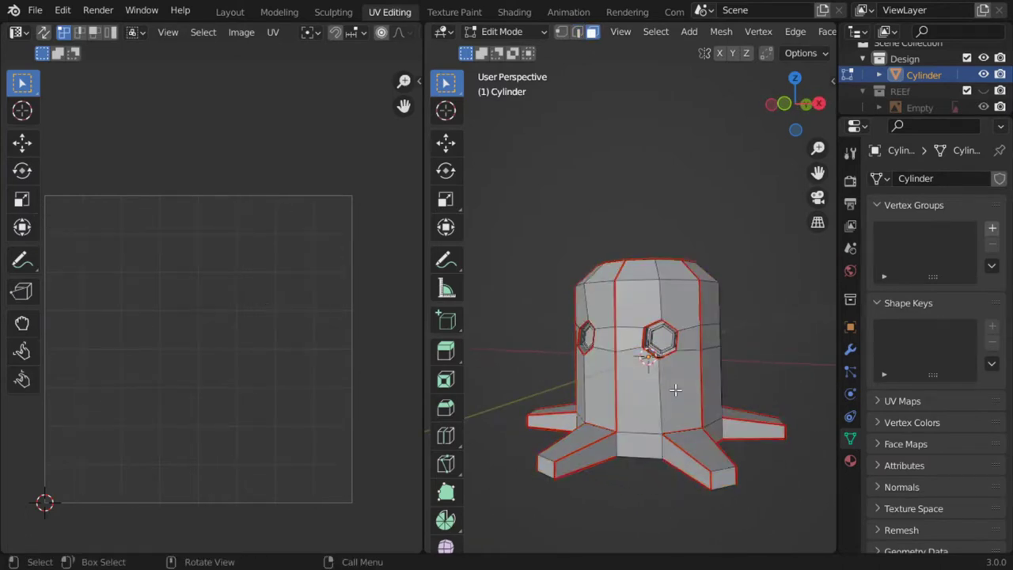
pyautogui.click(675, 389)
pyautogui.keyDown('shift'); pyautogui.click(641, 386); pyautogui.keyUp('shift')
pyautogui.keyDown('shift'); pyautogui.click(639, 328); pyautogui.keyUp('shift')
pyautogui.keyDown('shift'); pyautogui.click(638, 309); pyautogui.keyUp('shift')
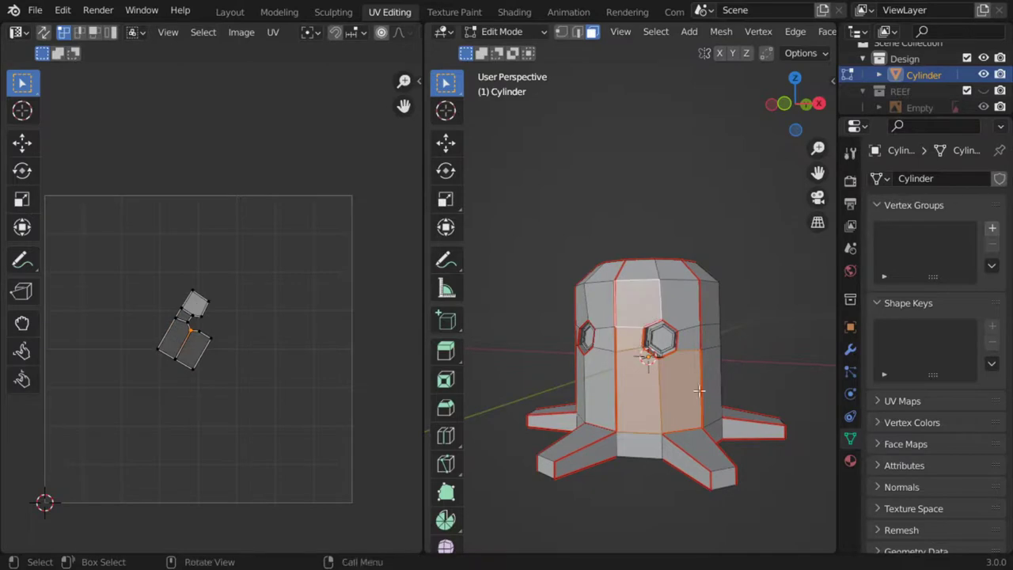
pyautogui.moveTo(638, 309)
pyautogui.mouseDown(button='middle')
pyautogui.moveTo(668, 409)
pyautogui.moveTo(430, 389)
pyautogui.mouseUp(button='middle')
pyautogui.hotkey('alt', 'a')
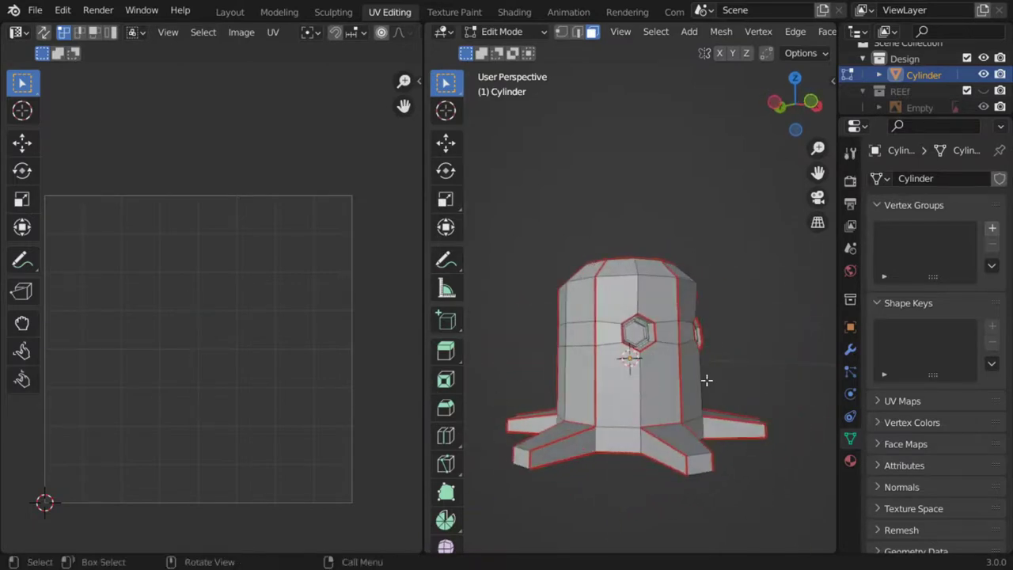
pyautogui.moveTo(705, 377); pyautogui.dragTo(633, 380, button='middle')
# - Clear the seam from the front edge below the eyes and re-unwrap the stump
pyautogui.press('a')
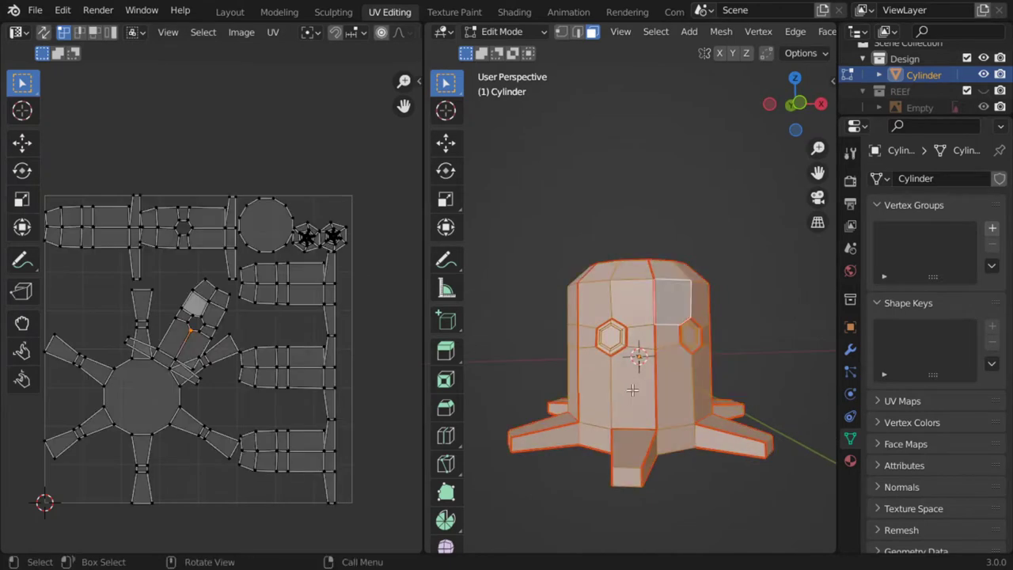
pyautogui.scroll(2, 657, 404)
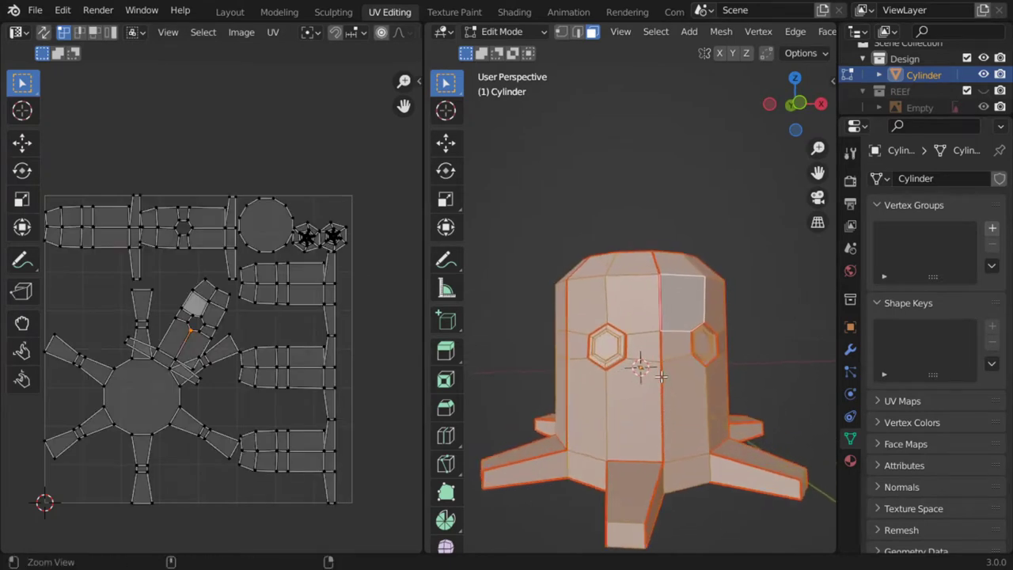
pyautogui.click(663, 417)
pyautogui.press('2')
pyautogui.click(663, 416)
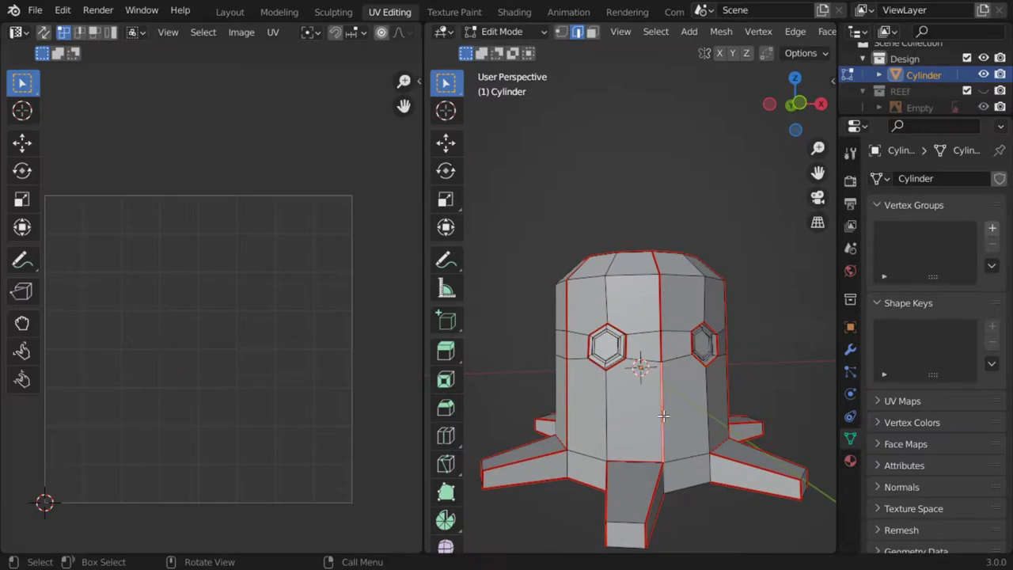
pyautogui.hotkey('ctrl', 'e')
pyautogui.click(659, 431)
pyautogui.press('a')
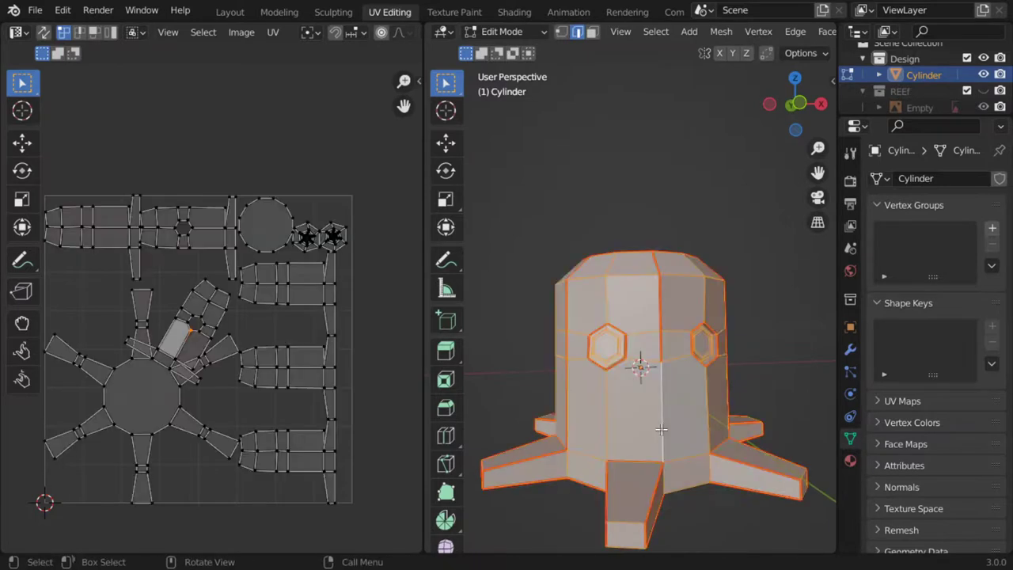
pyautogui.press('u')
pyautogui.click(593, 336)
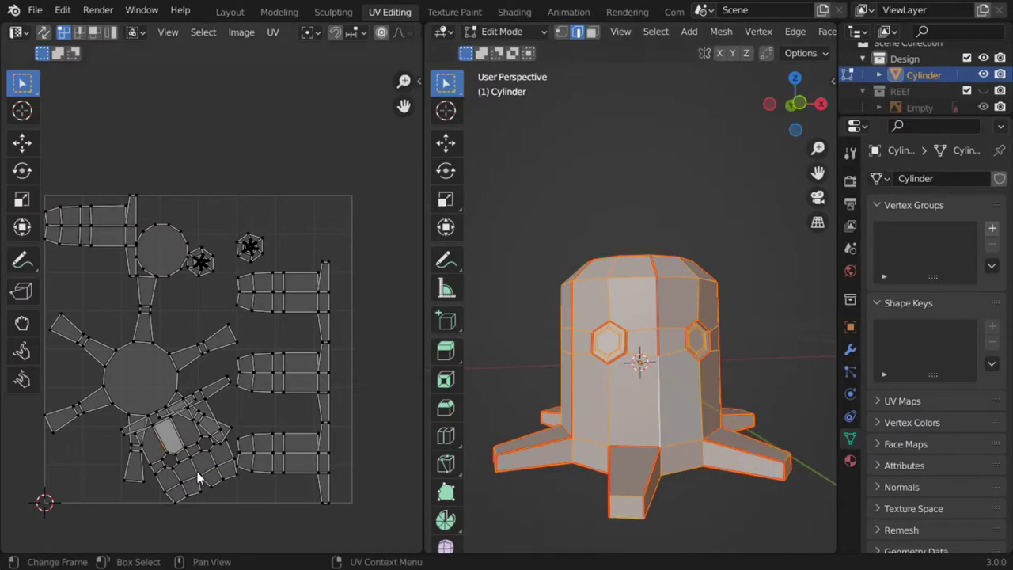
# - Mark a new seam and re-unwrap, splitting off a horizontal trunk strip with the socket hole
pyautogui.press('l')
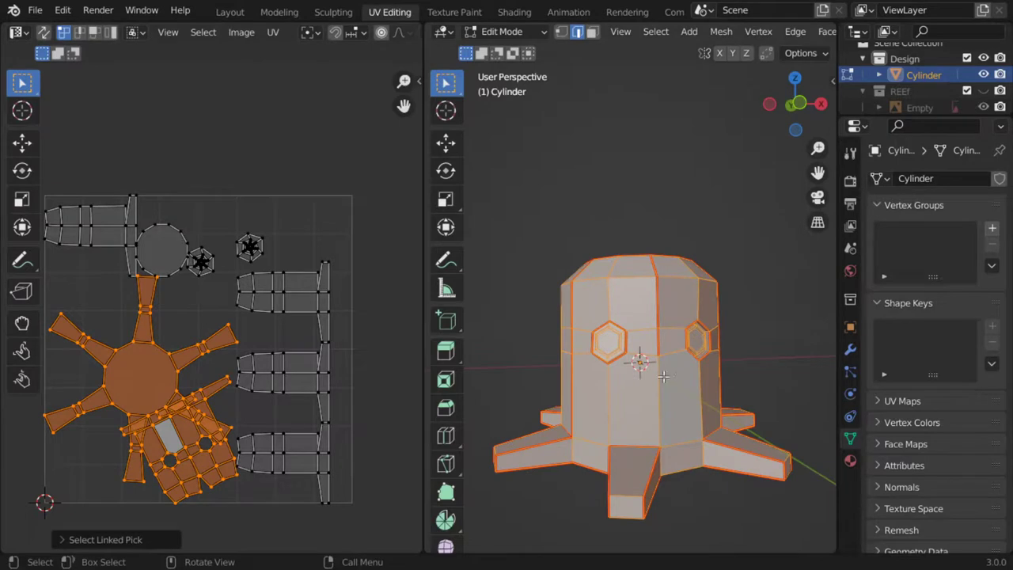
pyautogui.hotkey('alt', 'a')
pyautogui.hotkey('ctrl', 'e')
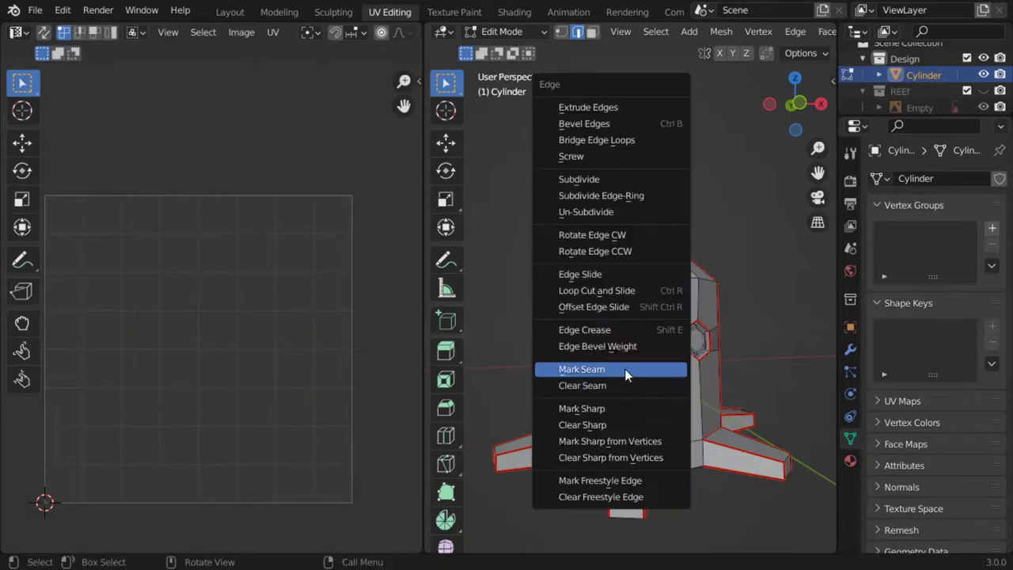
pyautogui.click(624, 369)
pyautogui.press('a')
pyautogui.press('u')
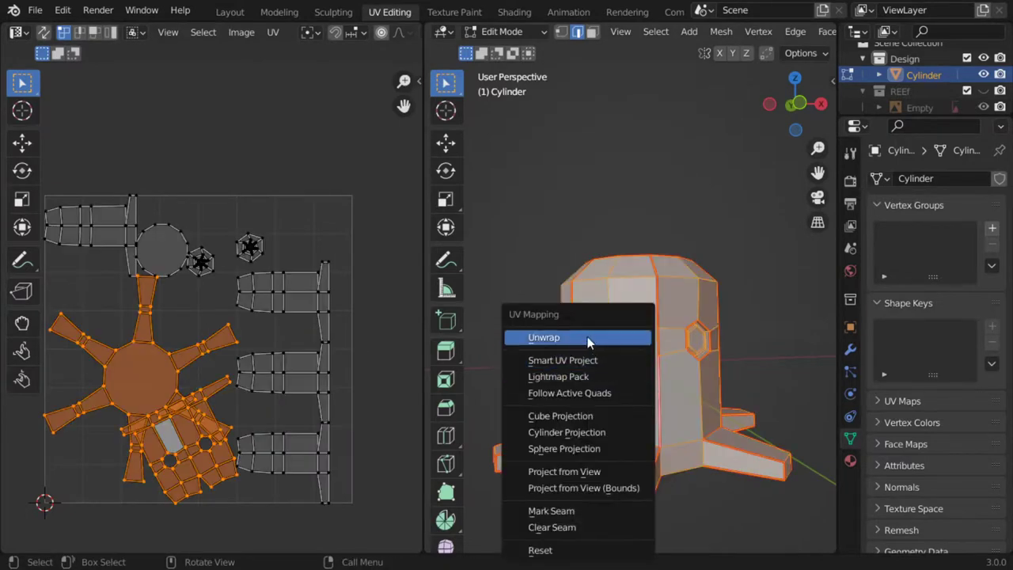
pyautogui.click(588, 338)
pyautogui.moveTo(480, 367); pyautogui.dragTo(631, 383, button='middle')
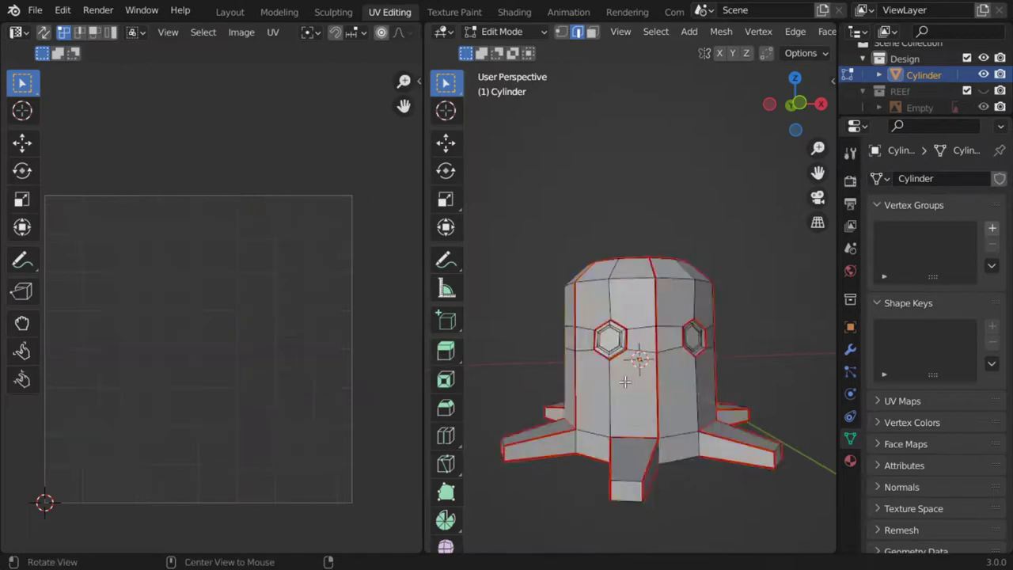
pyautogui.hotkey('alt', 'a')
pyautogui.press('a')
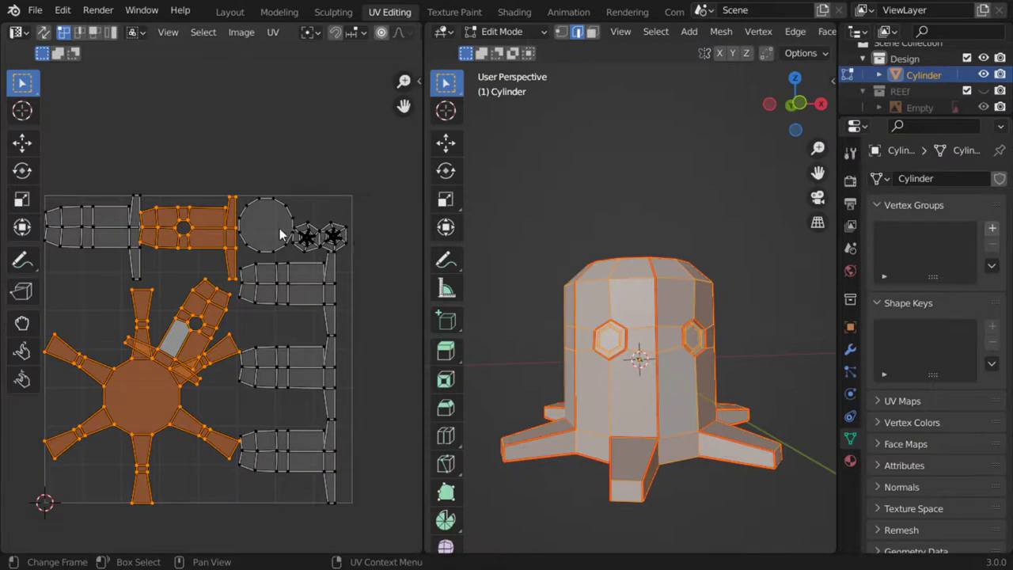
# - Scale a UV vertex in the UV editor and select the star-shaped base island
pyautogui.scroll(1, 155, 380)
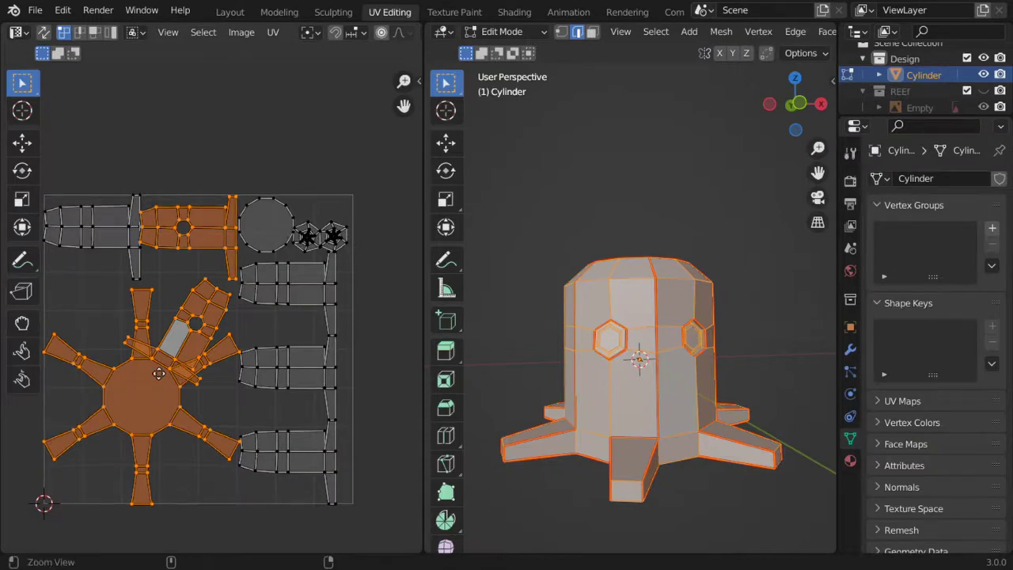
pyautogui.click(189, 234)
pyautogui.press('s')
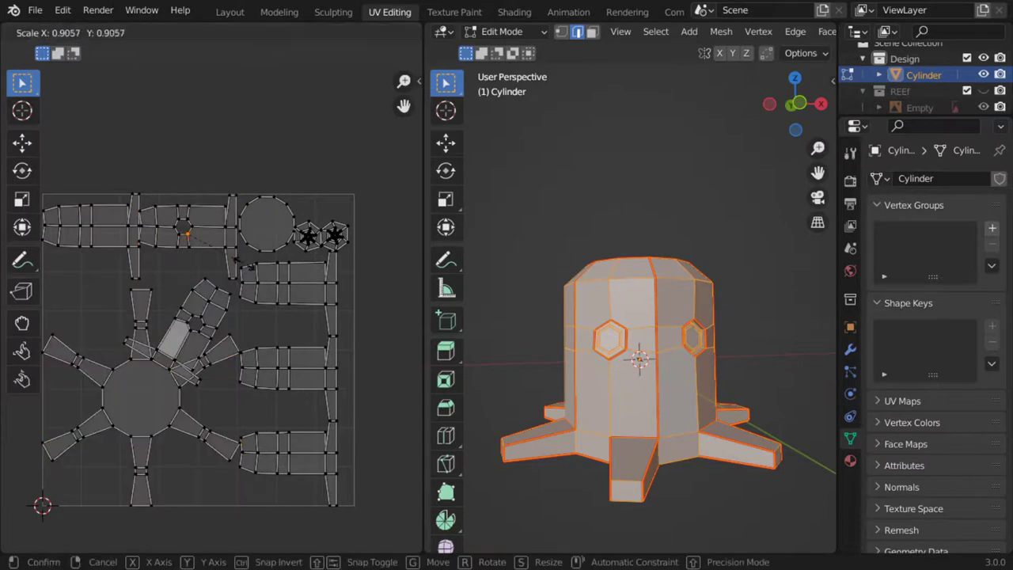
pyautogui.click(244, 266)
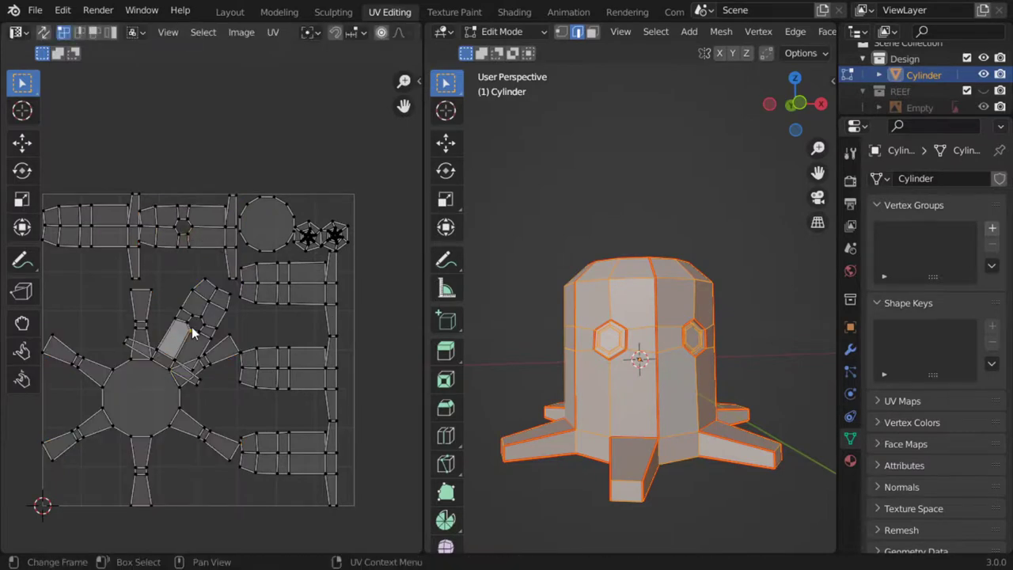
pyautogui.scroll(1, 194, 331)
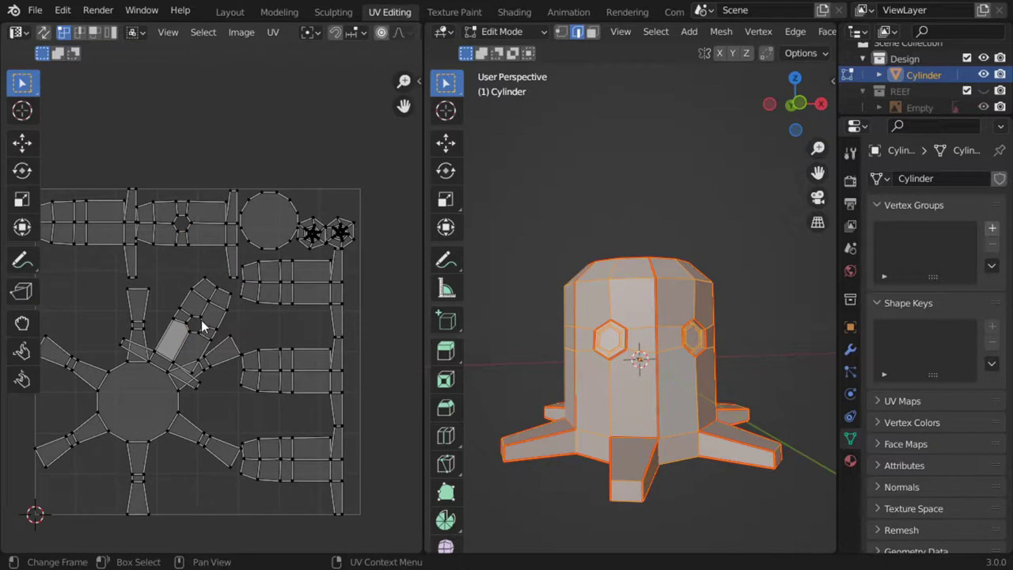
pyautogui.press('l')
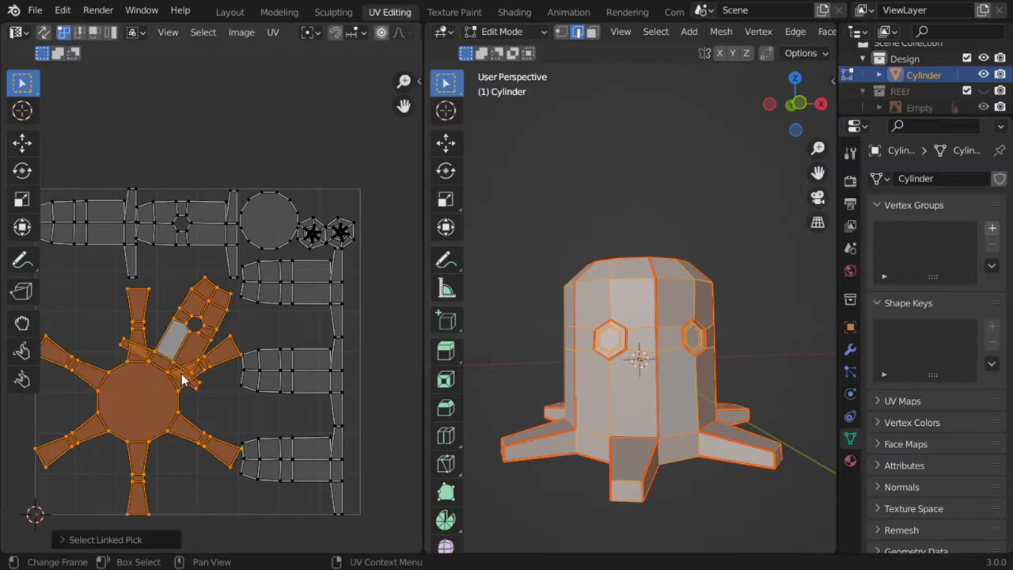
# - Re-unwrap the whole stump mesh from a new viewing angle
pyautogui.moveTo(462, 335); pyautogui.dragTo(515, 341, button='middle')
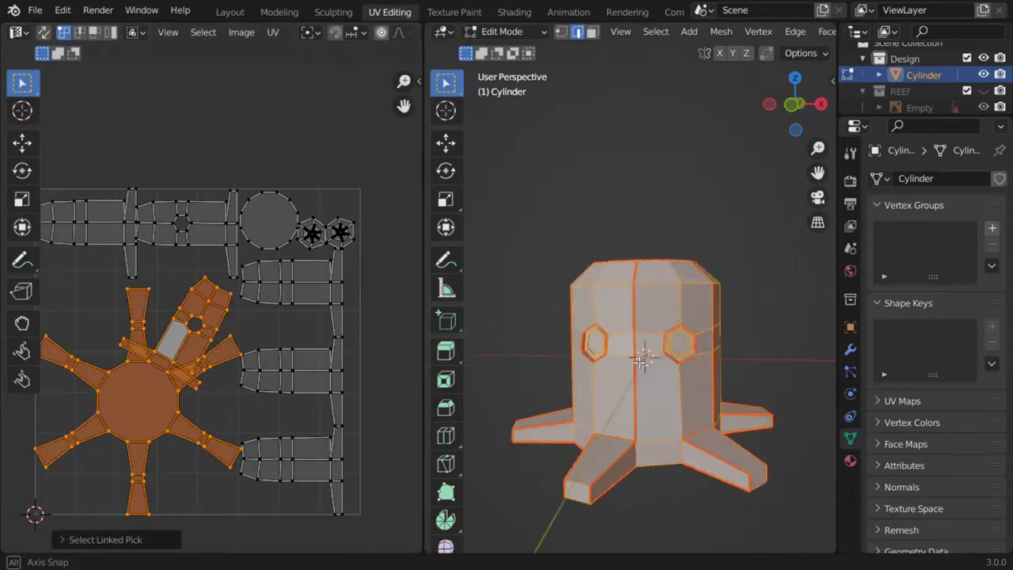
pyautogui.moveTo(633, 360); pyautogui.dragTo(637, 414, button='middle')
pyautogui.hotkey('alt', 'a')
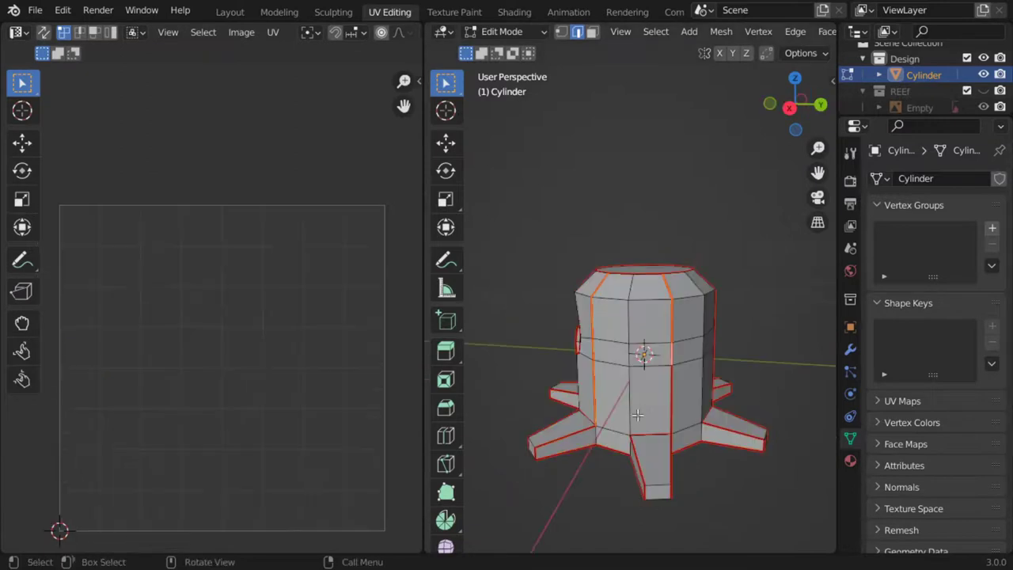
pyautogui.press('a')
pyautogui.press('u')
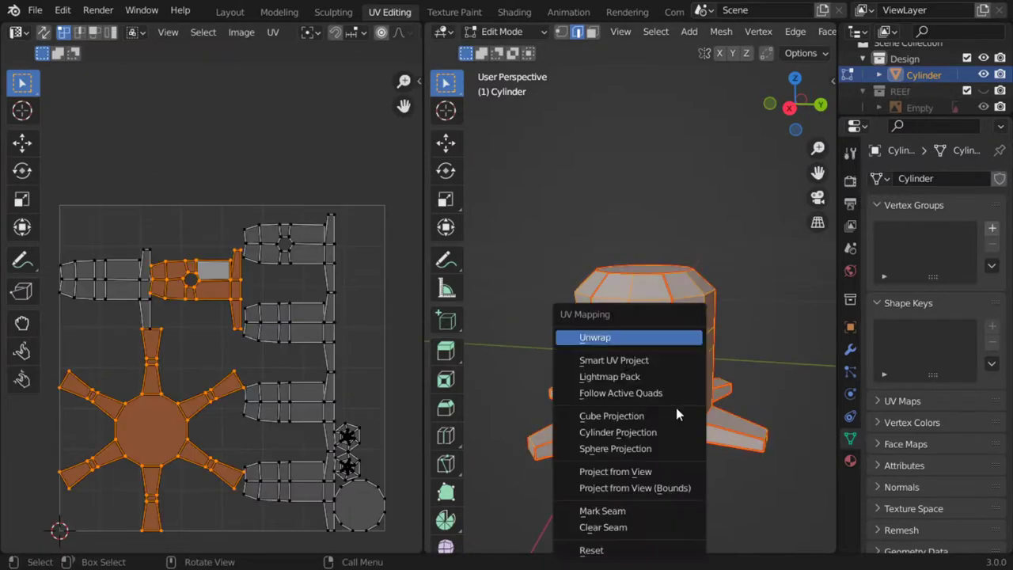
pyautogui.click(558, 338)
pyautogui.scroll(1, 360, 403)
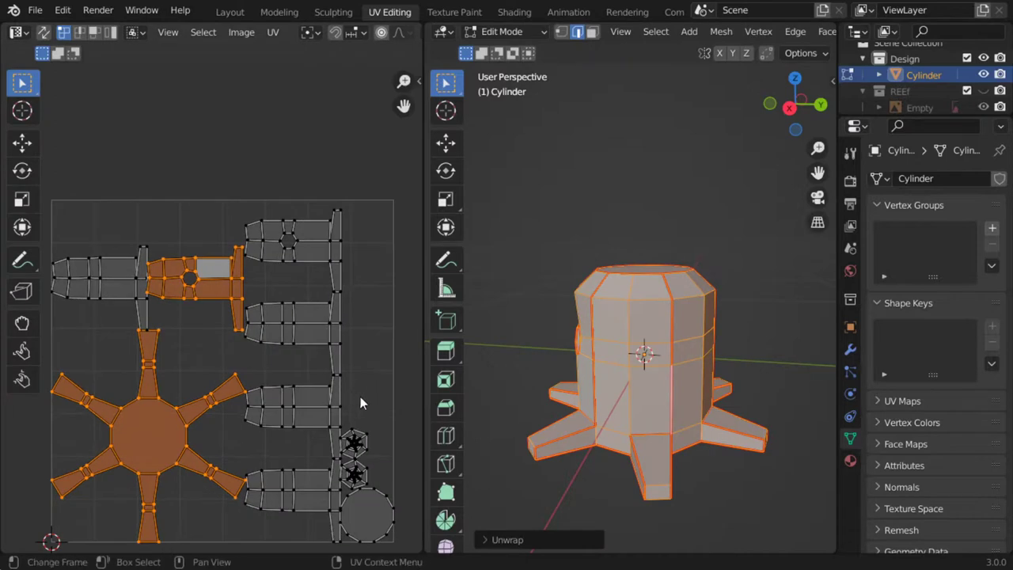
# - Mark the base edges underneath as seams and re-unwrap the whole stump
pyautogui.moveTo(657, 396)
pyautogui.mouseDown(button='middle')
pyautogui.moveTo(674, 360)
pyautogui.moveTo(638, 246)
pyautogui.mouseUp(button='middle')
pyautogui.hotkey('alt', 'a')
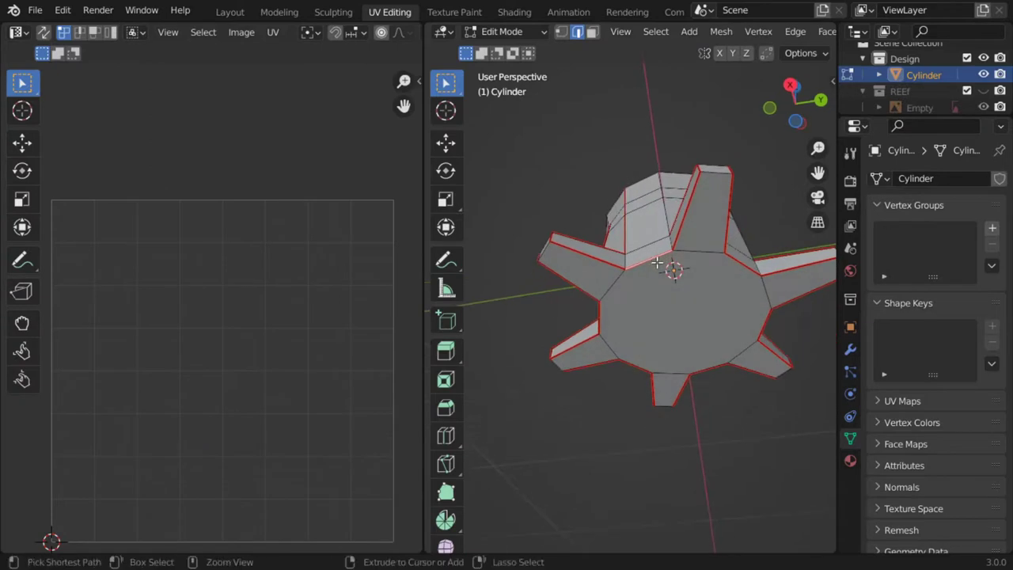
pyautogui.hotkey('ctrl', 'e')
pyautogui.click(609, 304)
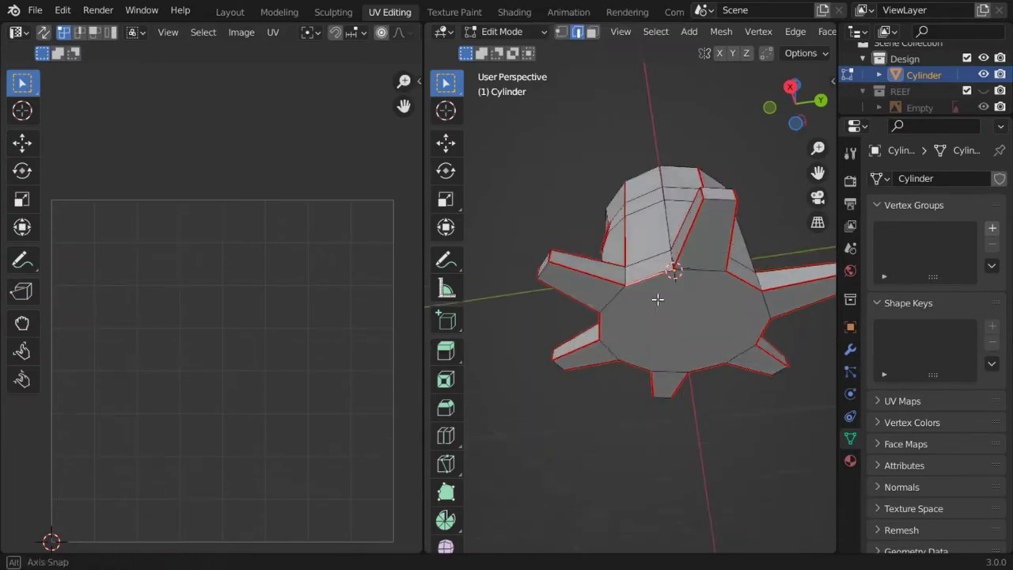
pyautogui.press('a')
pyautogui.moveTo(658, 296); pyautogui.dragTo(690, 351, button='middle')
pyautogui.press('u')
pyautogui.click(701, 339)
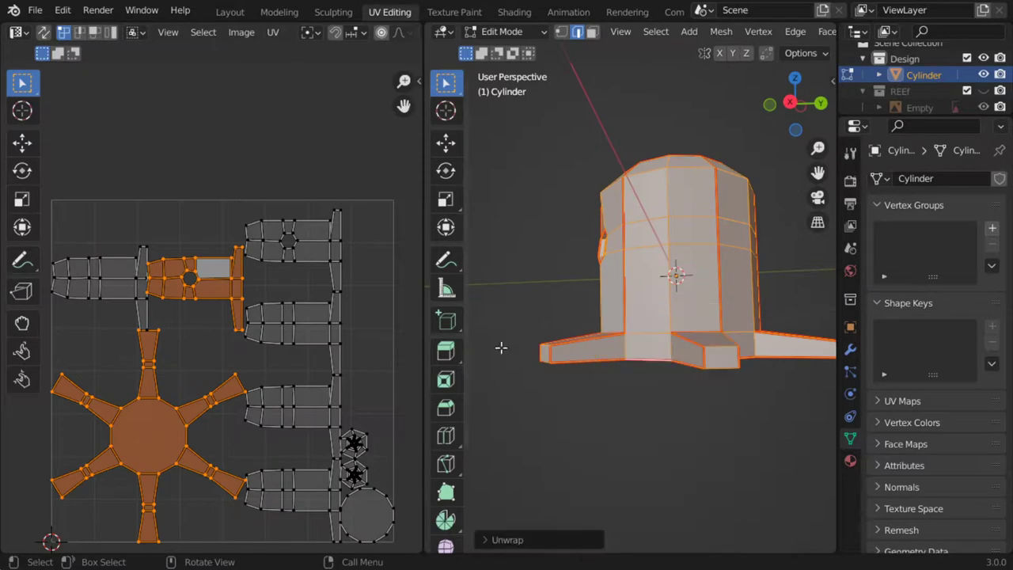
pyautogui.click(343, 320)
pyautogui.scroll(1, 369, 357)
# - Shrink the star-shaped island and move it to the lower left of the UV square
pyautogui.scroll(1, 369, 353)
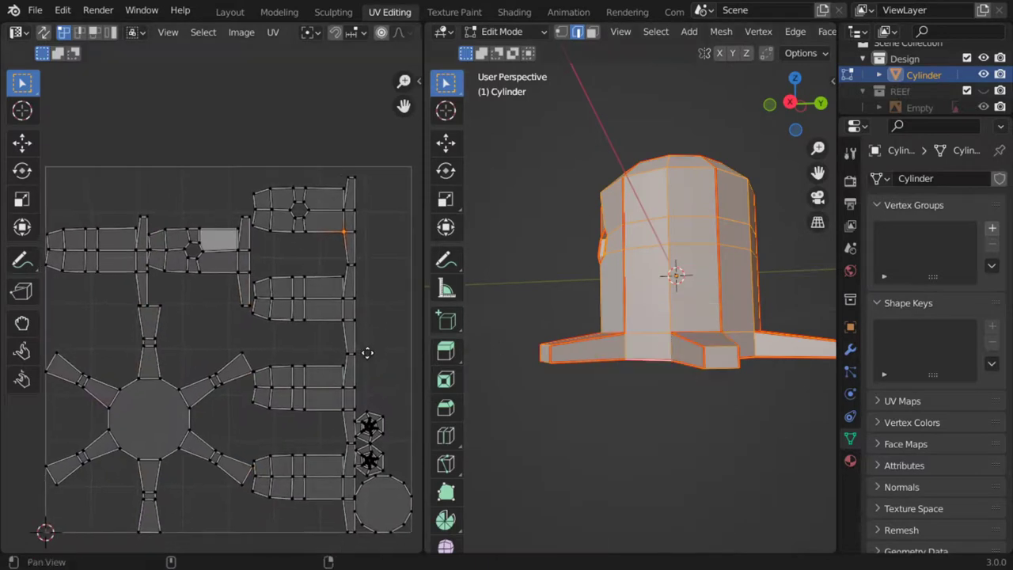
pyautogui.scroll(1, 301, 366)
pyautogui.scroll(1, 232, 383)
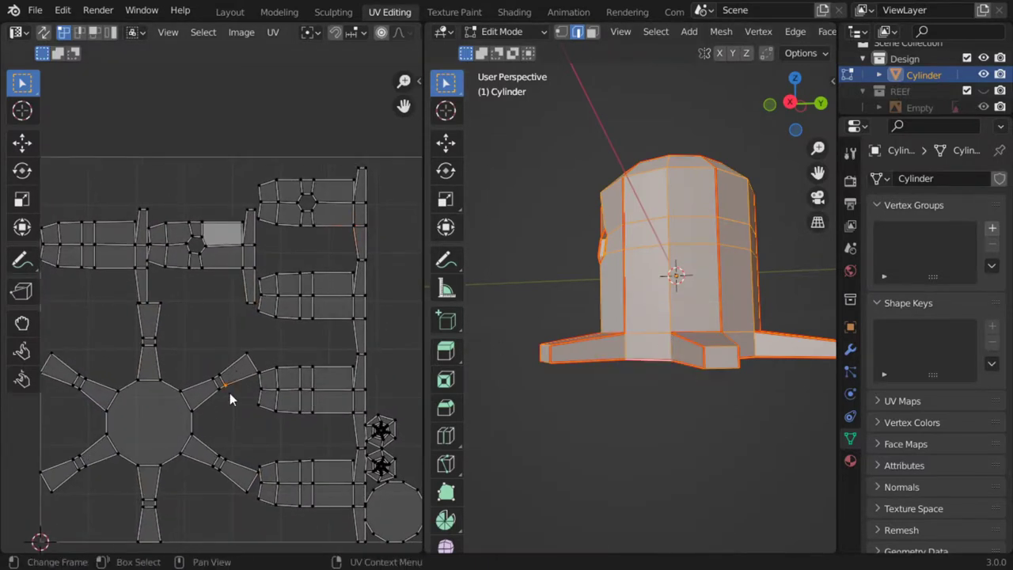
pyautogui.hotkey('ctrl', 'l')
pyautogui.press('s')
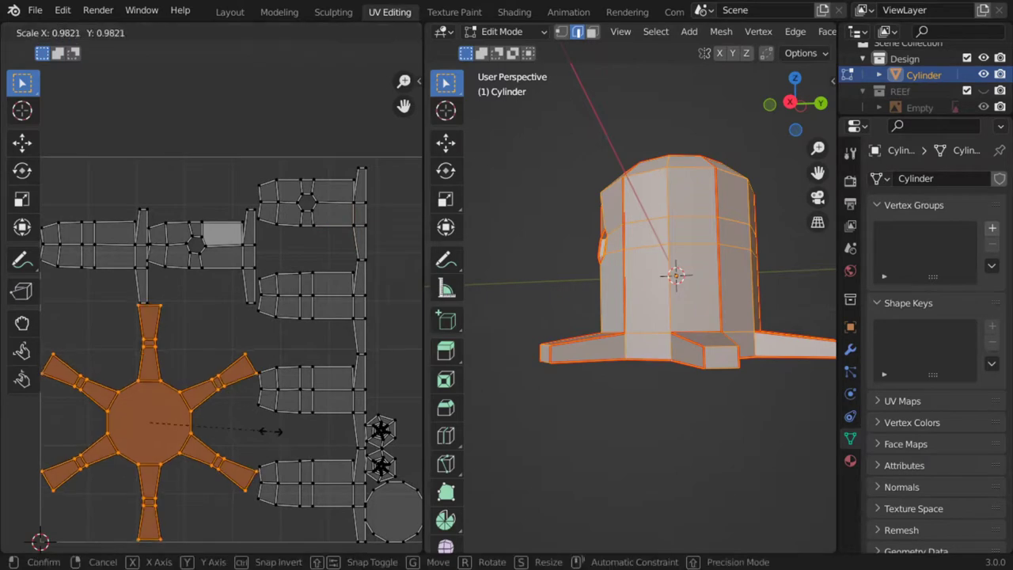
pyautogui.click(249, 426)
pyautogui.press('g')
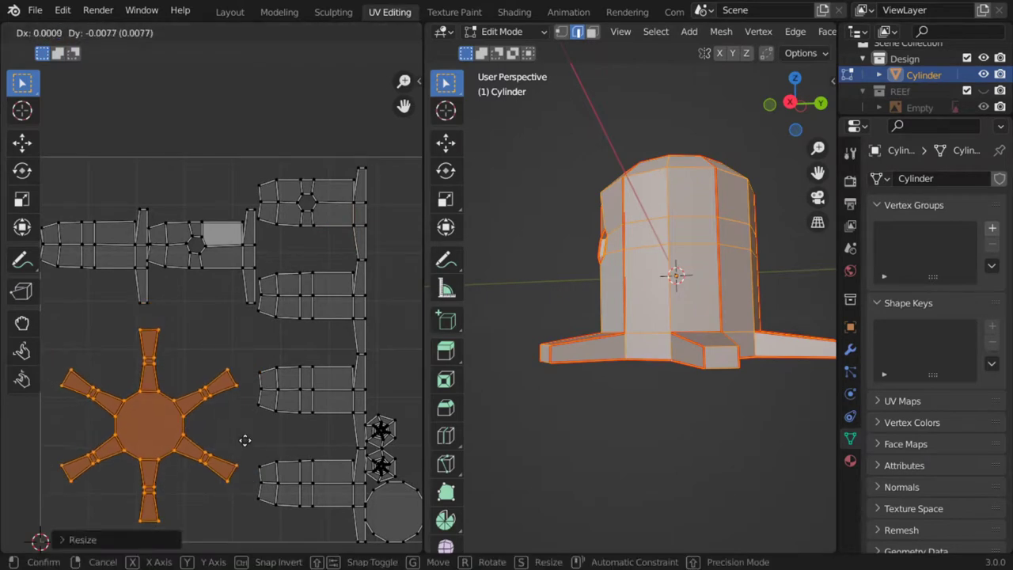
pyautogui.click(233, 444)
pyautogui.scroll(-1, 277, 407)
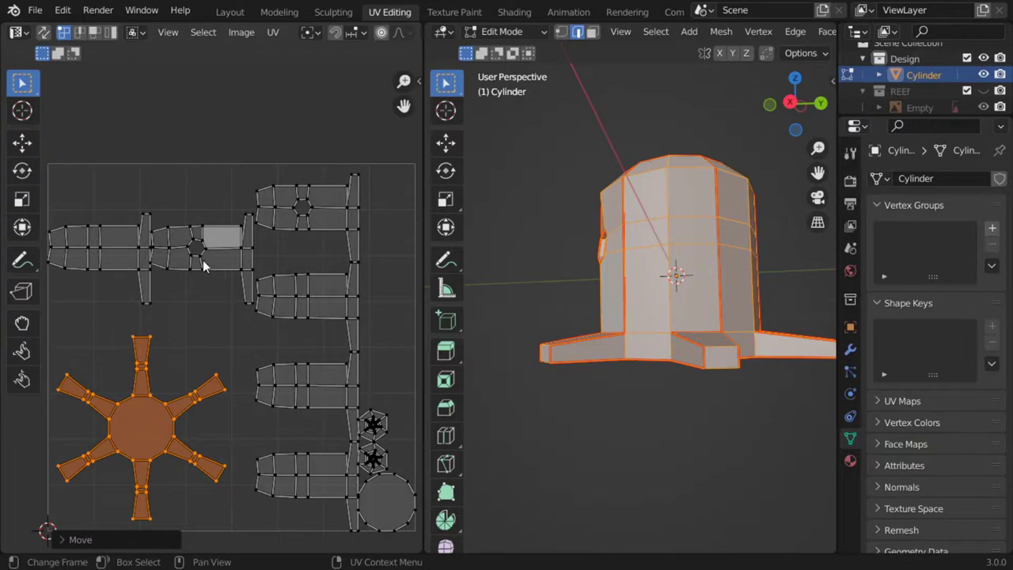
# - Rotate the left and middle strip islands 90° upright and place them side by side at top left
pyautogui.click(131, 248)
pyautogui.hotkey('ctrl', 'l')
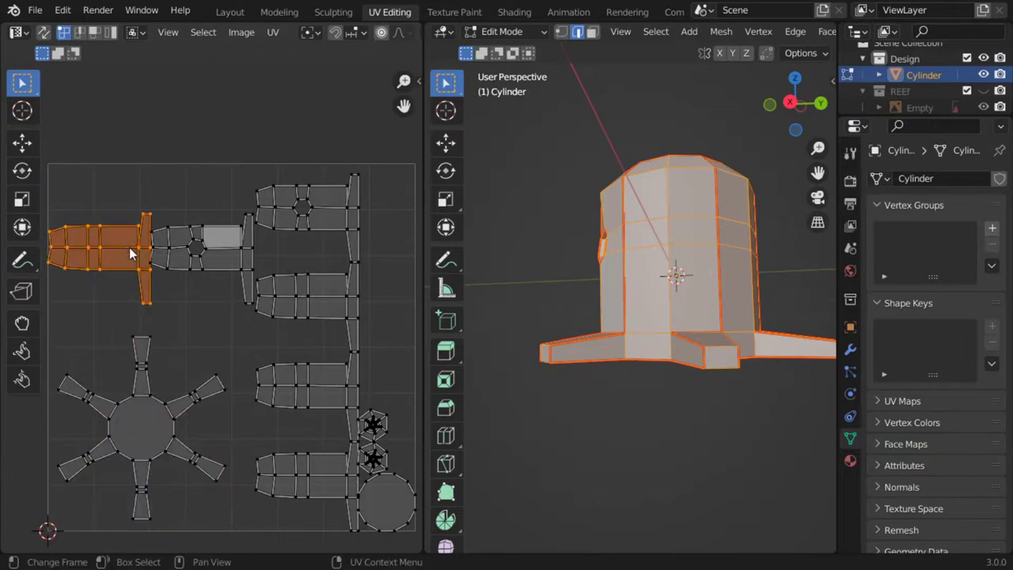
pyautogui.write('r90')
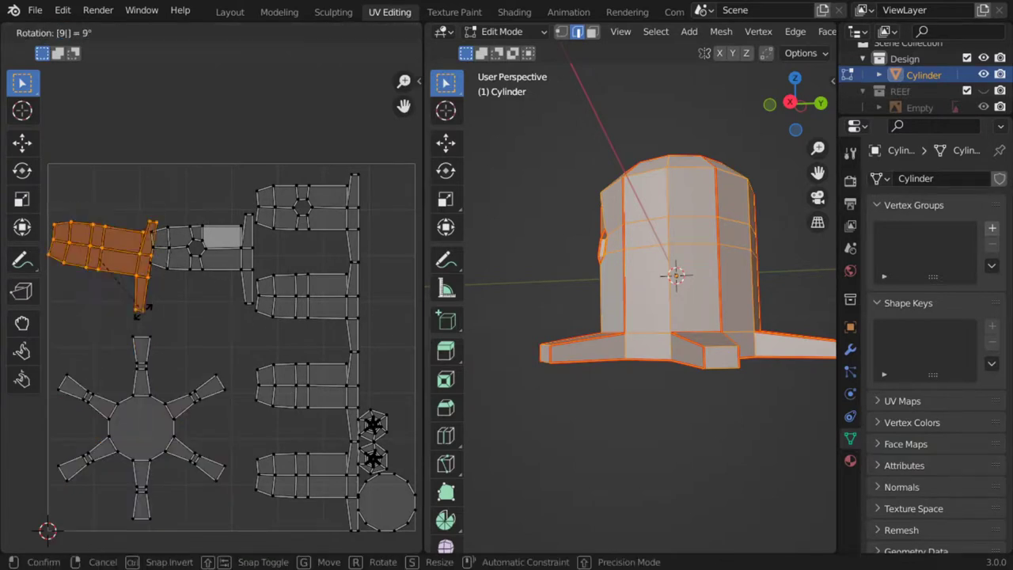
pyautogui.press('Return')
pyautogui.press('g')
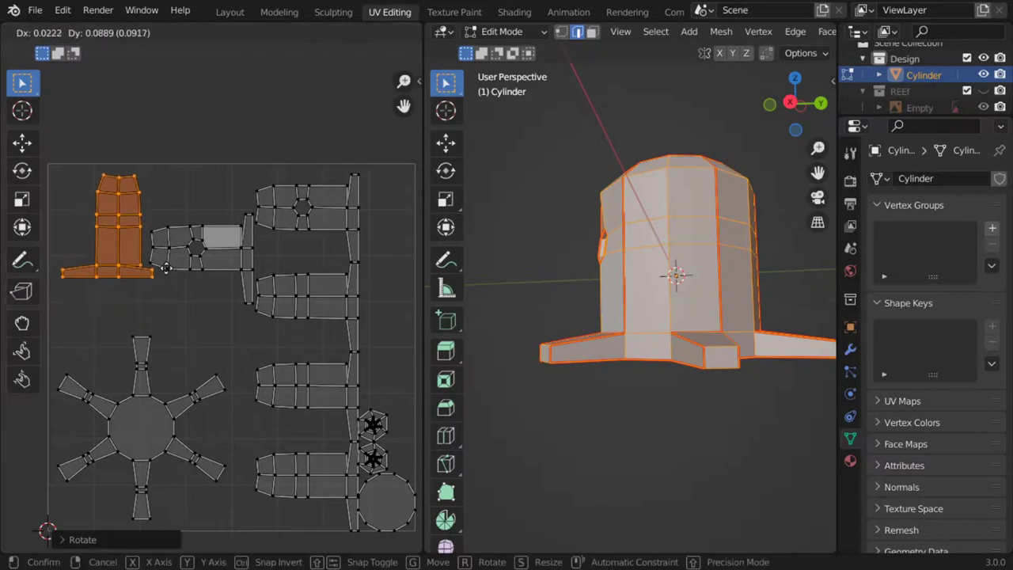
pyautogui.click(163, 267)
pyautogui.hotkey('alt', 'a')
pyautogui.write('l')
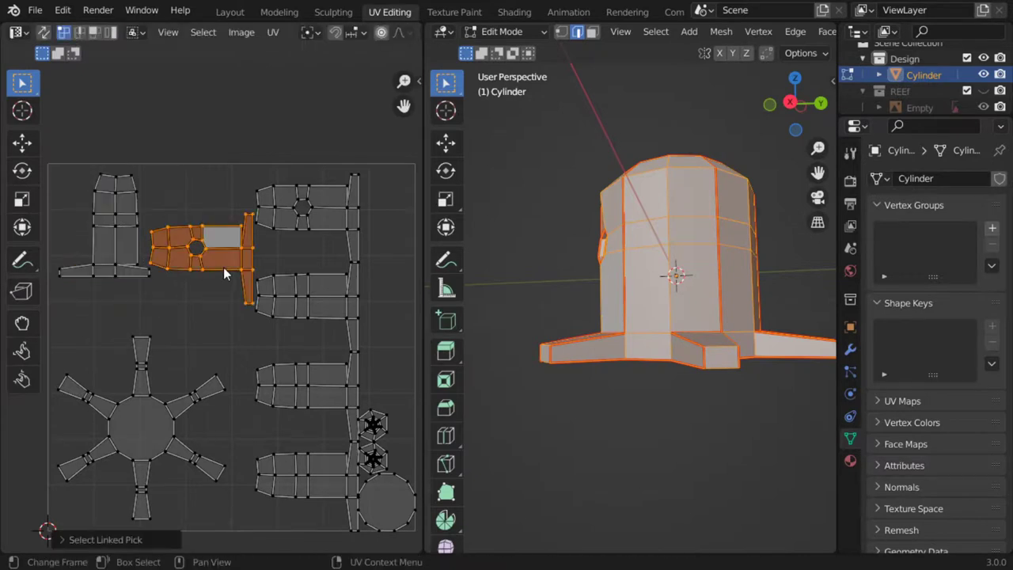
pyautogui.write('90')
pyautogui.press('Return')
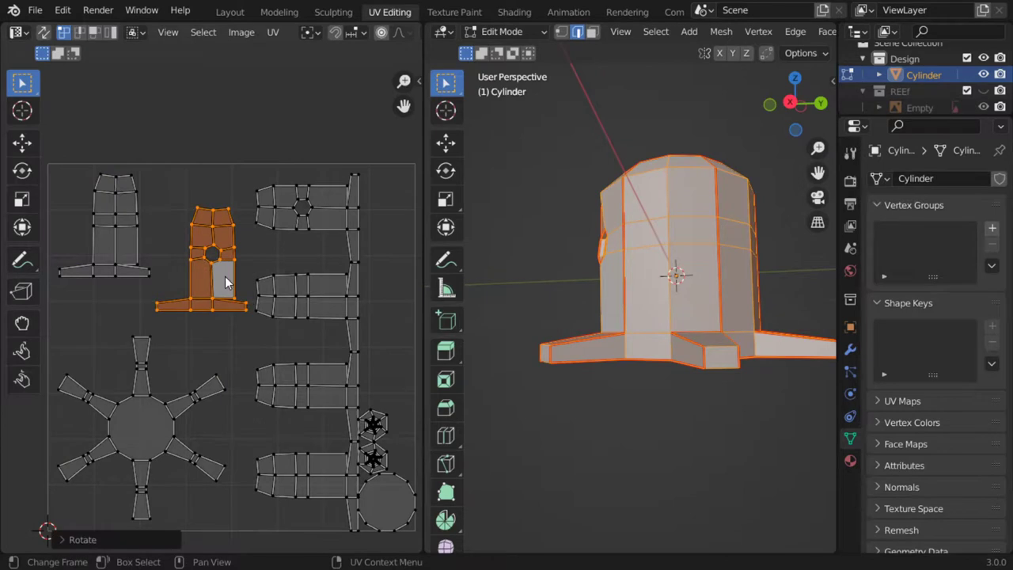
pyautogui.press('g')
pyautogui.click(234, 243)
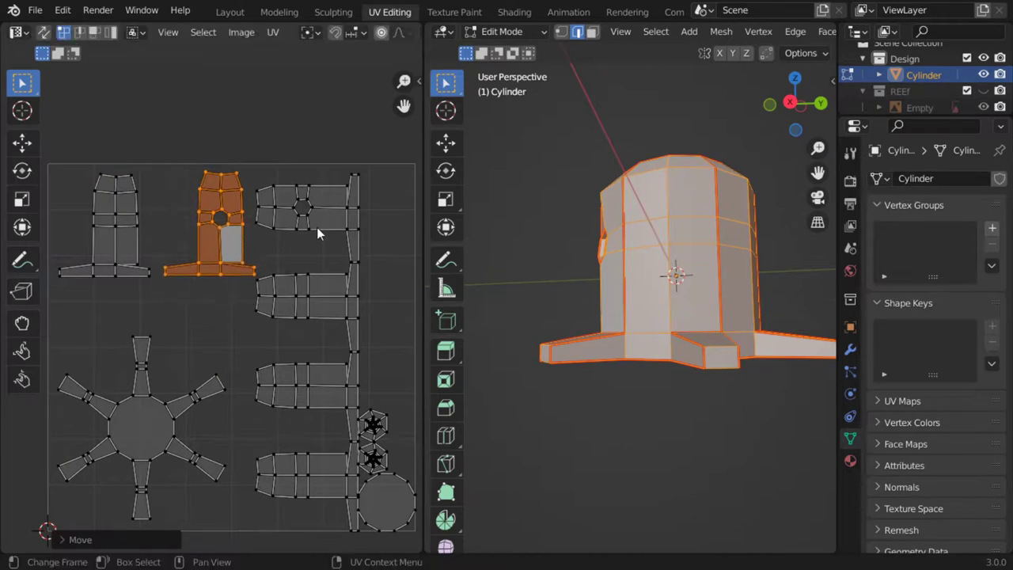
# - Rotate two more strips 90° upright, placing one at top right and one in the second row
pyautogui.hotkey('alt', 'a')
pyautogui.write('lr9')
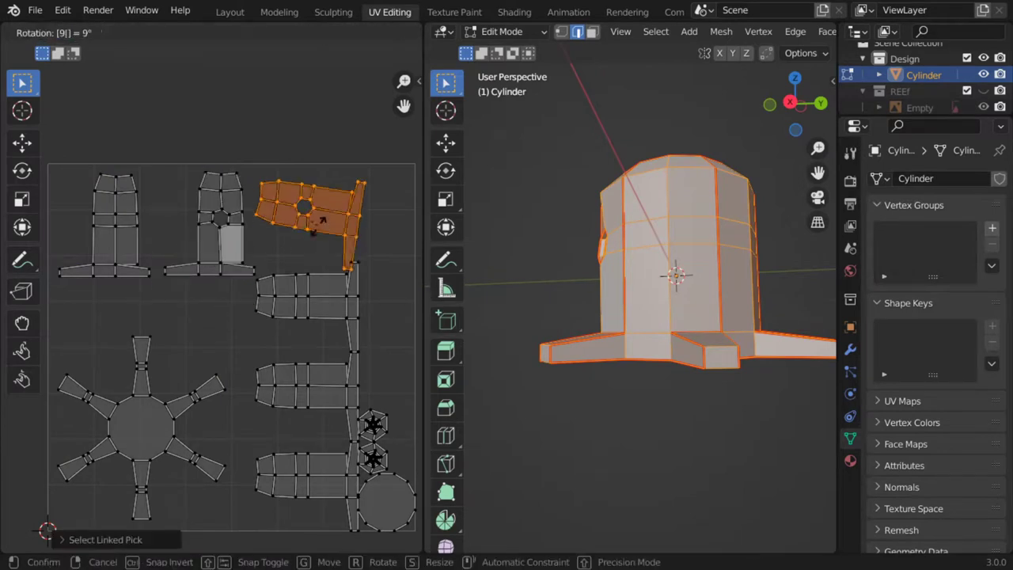
pyautogui.write('0')
pyautogui.press('Return')
pyautogui.press('g')
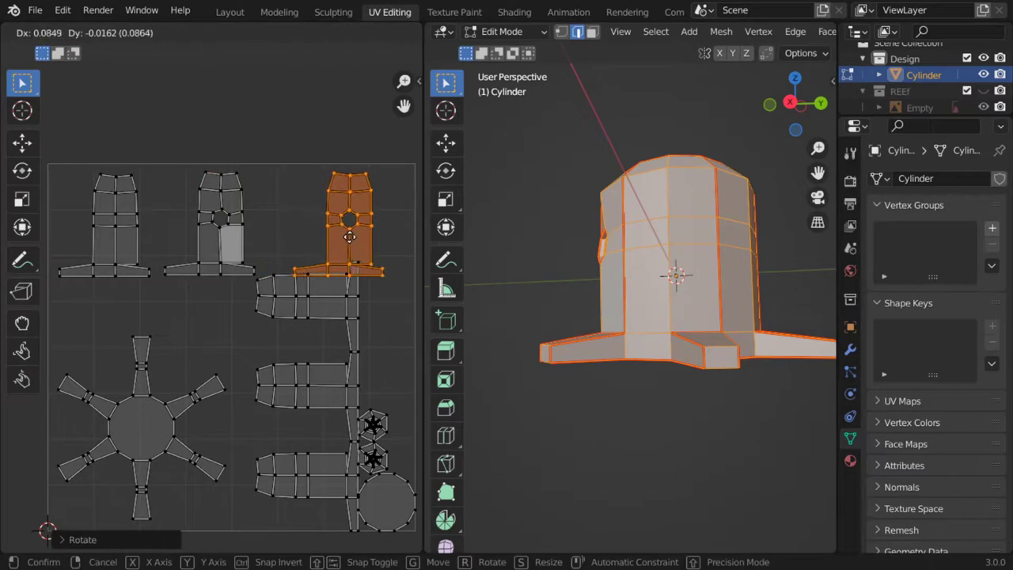
pyautogui.click(349, 237)
pyautogui.click(348, 320)
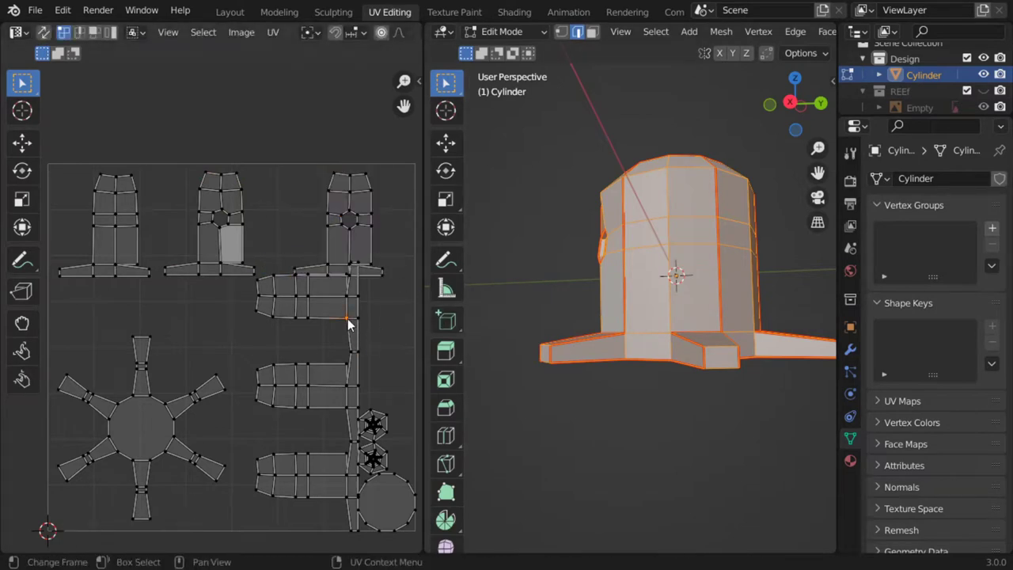
pyautogui.press('a')
pyautogui.hotkey('alt', 'a')
pyautogui.write('l')
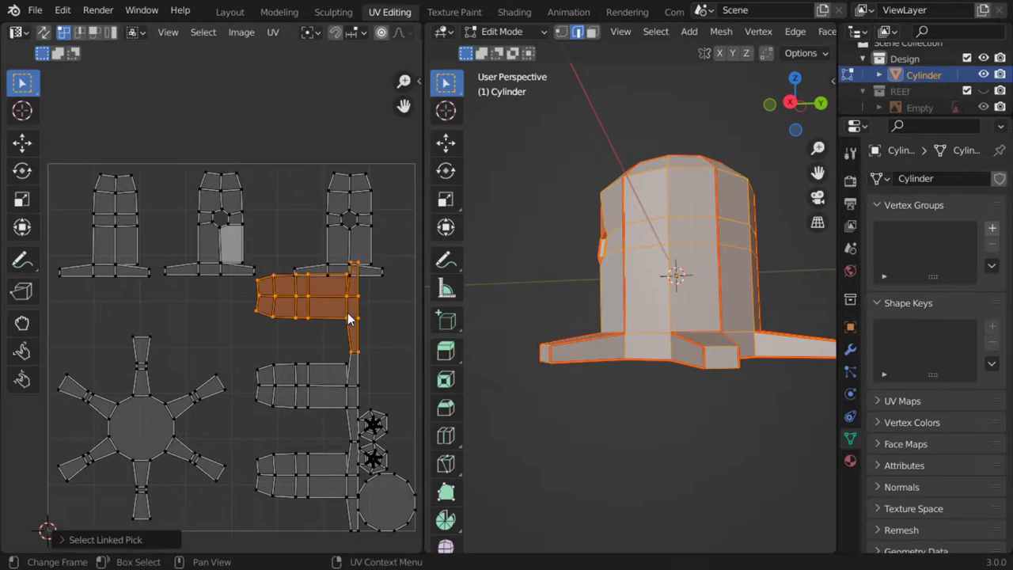
pyautogui.write('r90')
pyautogui.press('Return')
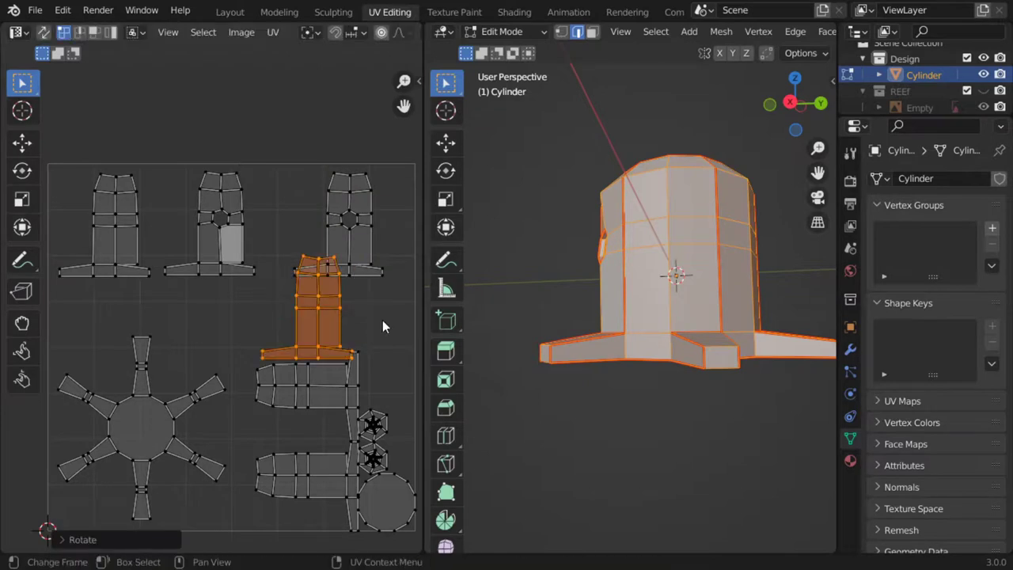
pyautogui.press('g')
pyautogui.click(392, 320)
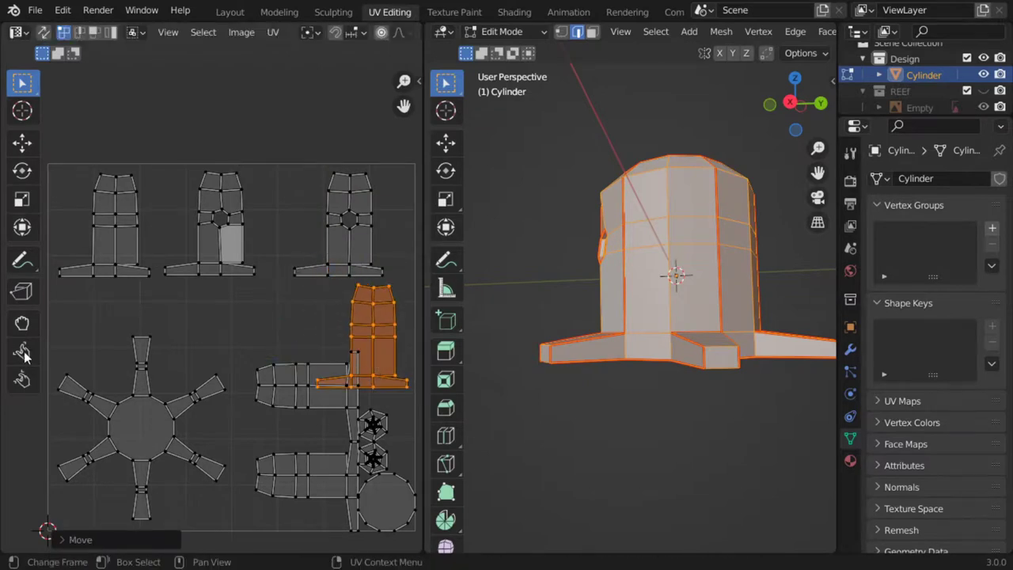
# - Rotate the last two horizontal strips 90° upright, place them in the lower rows, and frame the UV square
pyautogui.click(295, 405)
pyautogui.write('l')
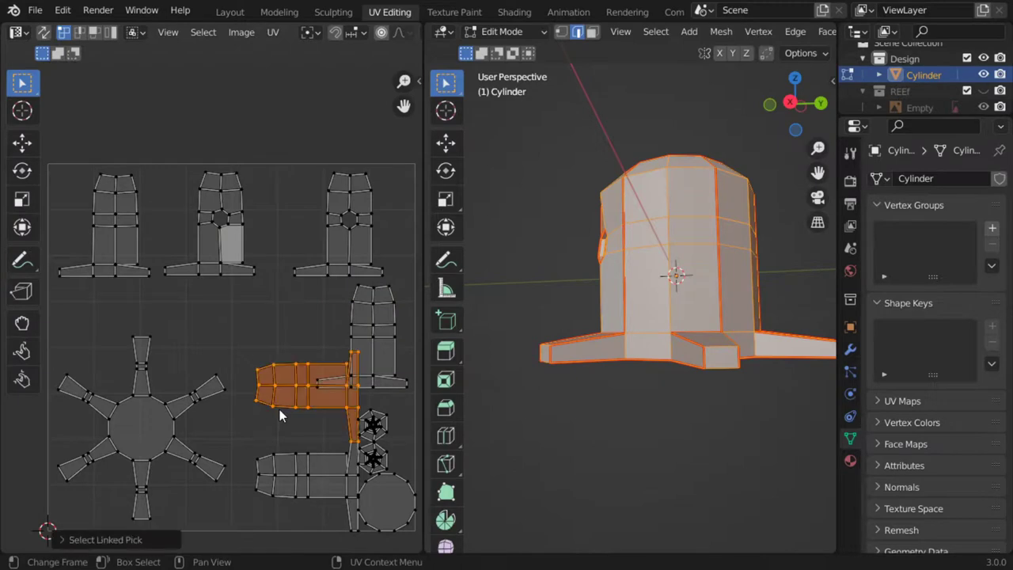
pyautogui.write('r90')
pyautogui.press('Return')
pyautogui.press('g')
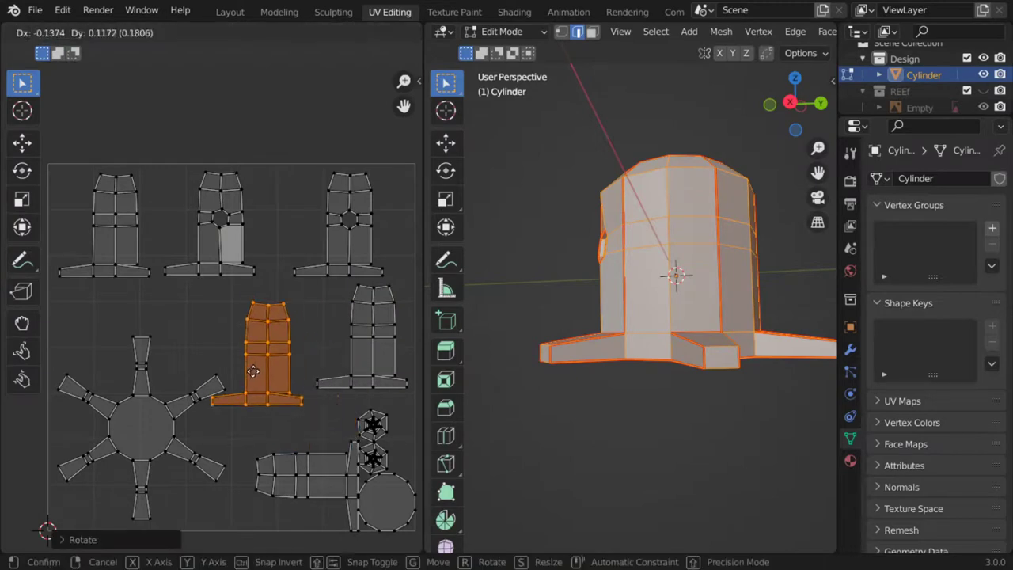
pyautogui.click(259, 358)
pyautogui.moveTo(317, 448); pyautogui.dragTo(281, 426, button='middle')
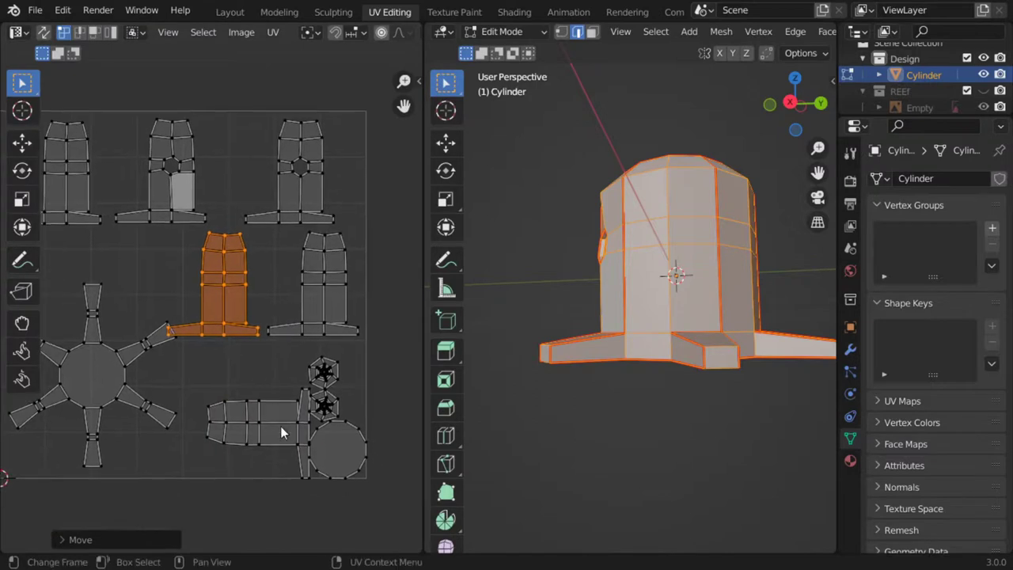
pyautogui.click(281, 426)
pyautogui.write('lr')
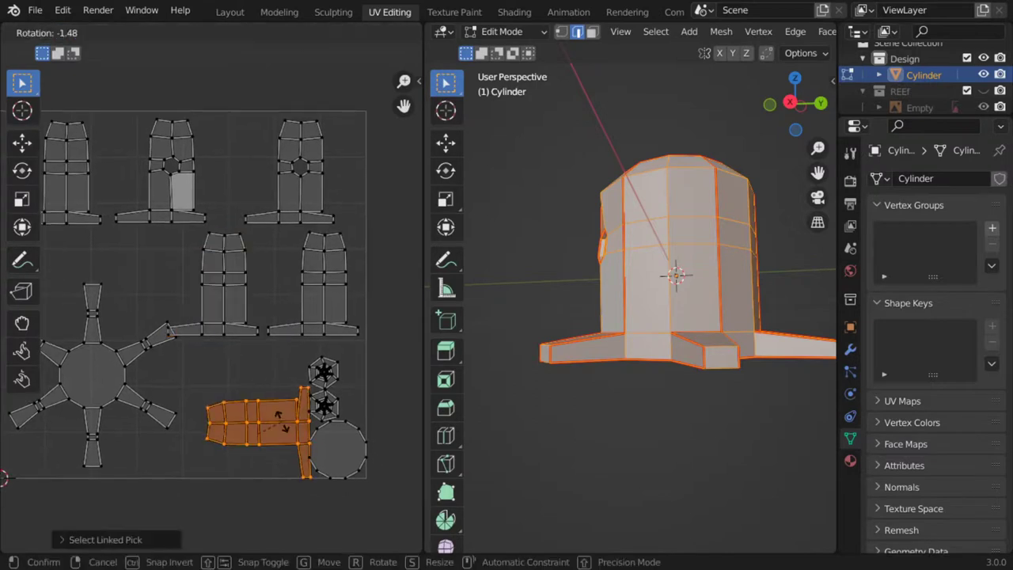
pyautogui.write('90')
pyautogui.press('Return')
pyautogui.press('g')
pyautogui.click(262, 394)
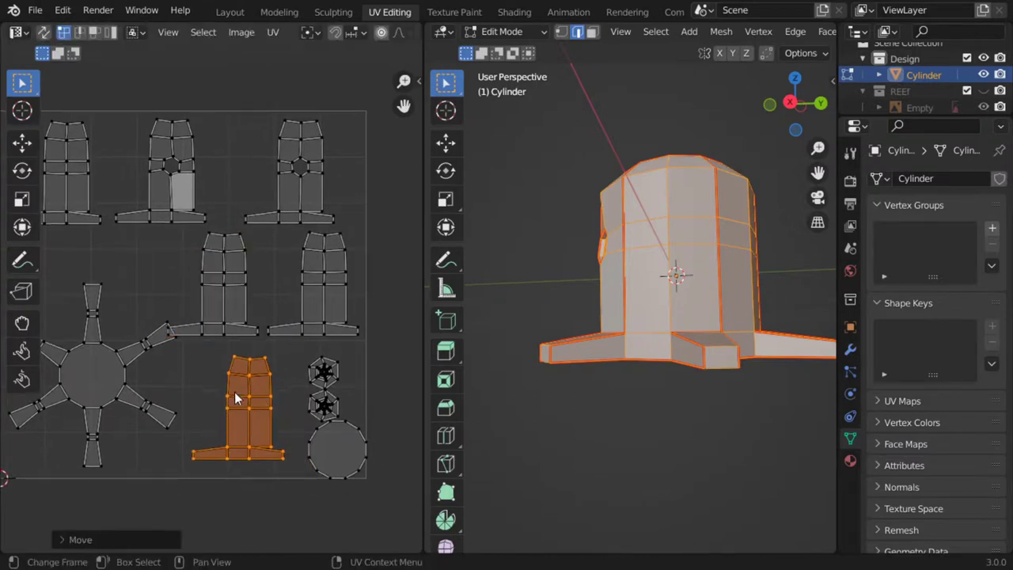
pyautogui.press('Home')
# - Nudge the star island upward, then enlarge the circle island and place it below the star
pyautogui.click(193, 378)
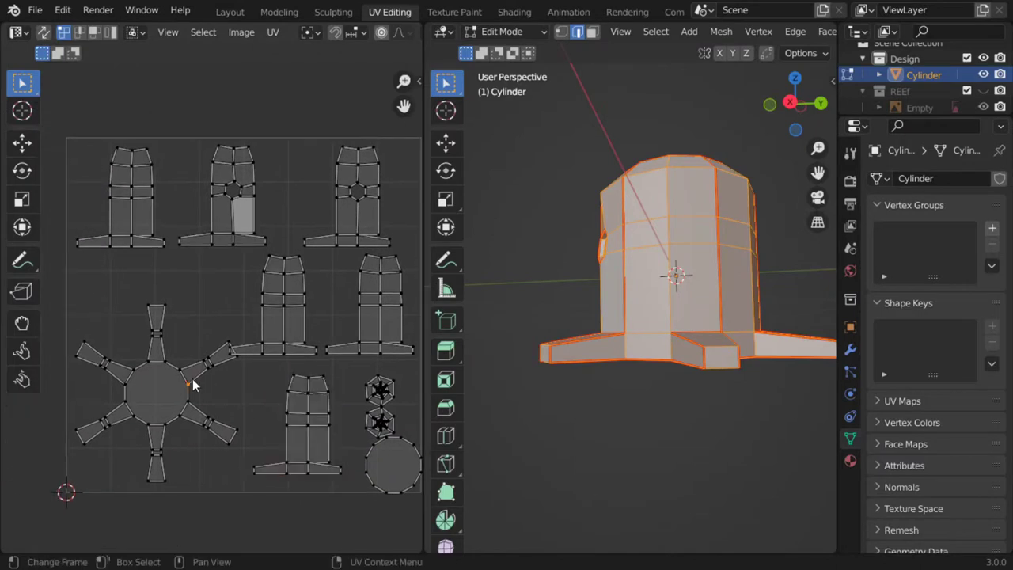
pyautogui.press('l')
pyautogui.press('g')
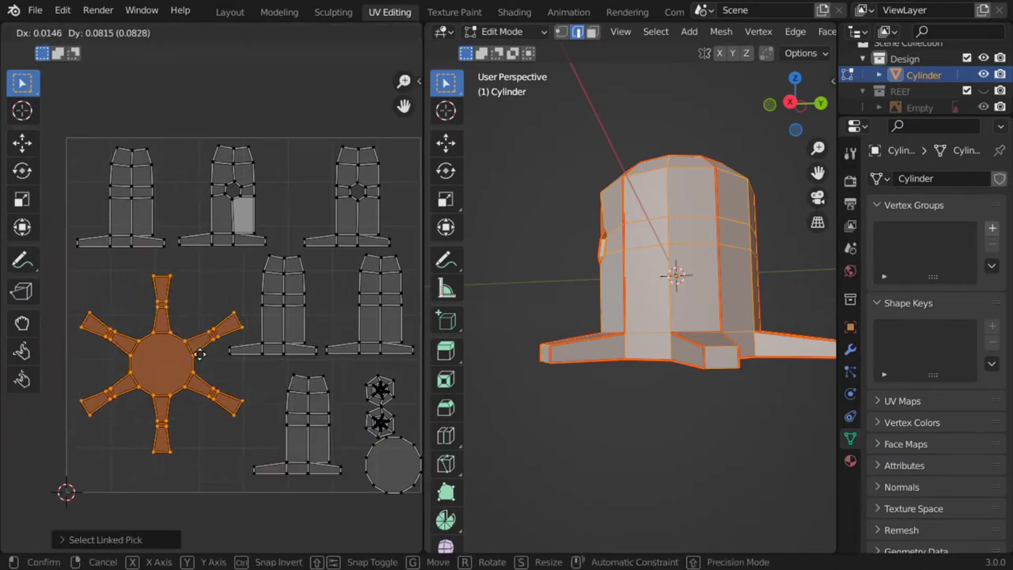
pyautogui.click(199, 351)
pyautogui.click(368, 465)
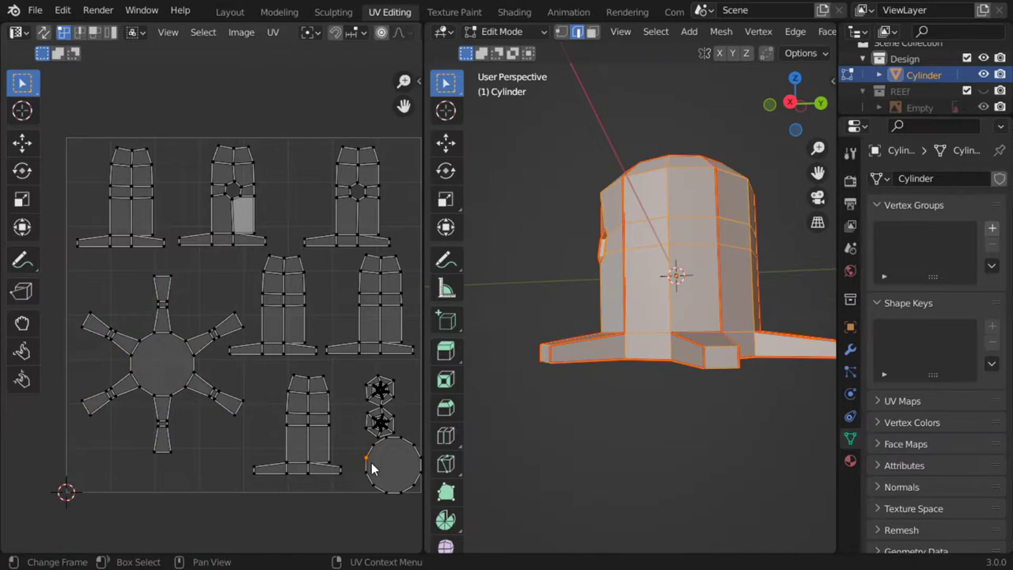
pyautogui.press('l')
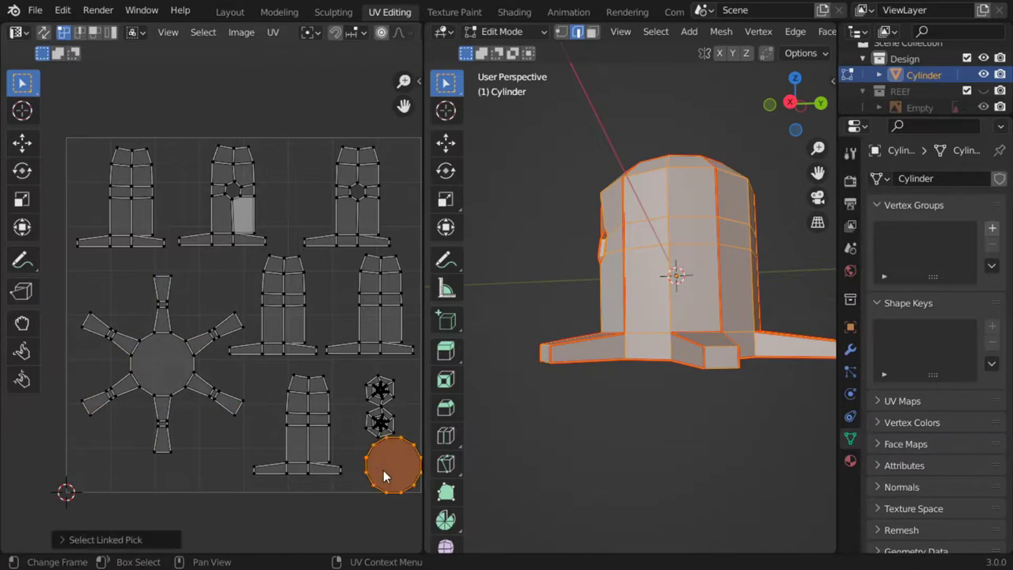
pyautogui.press('s')
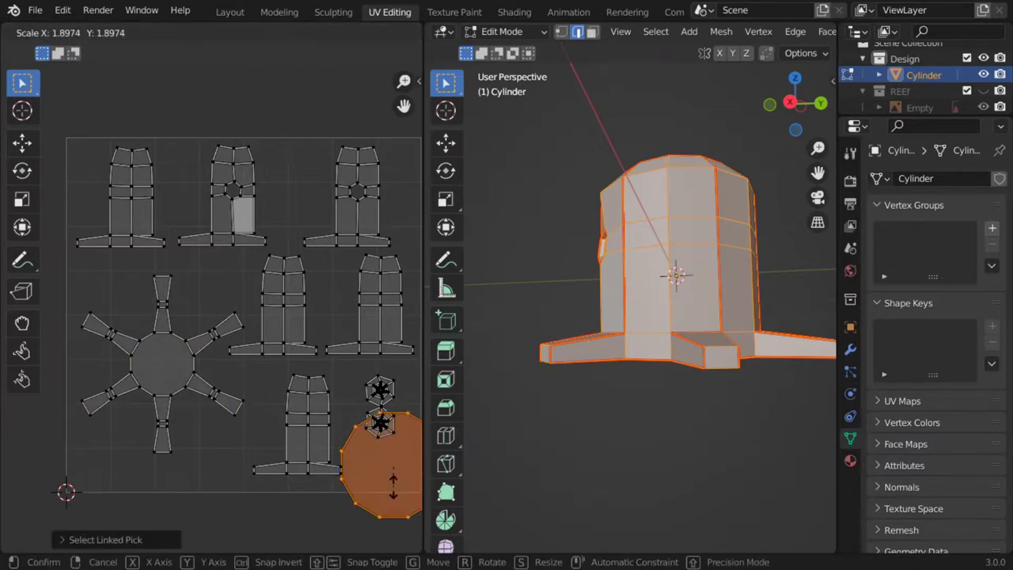
pyautogui.click(395, 491)
pyautogui.press('g')
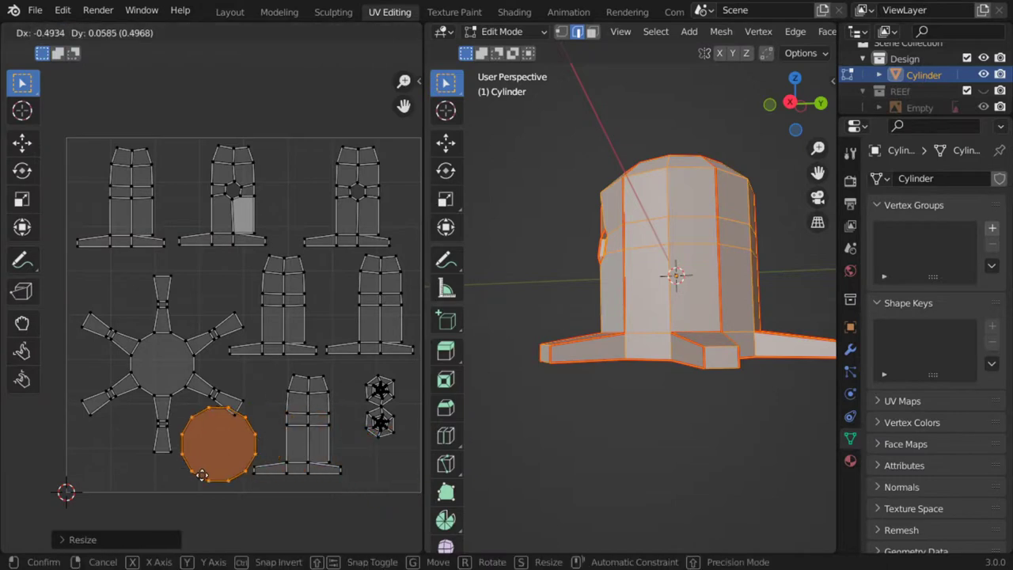
pyautogui.click(200, 482)
pyautogui.scroll(1, 266, 505)
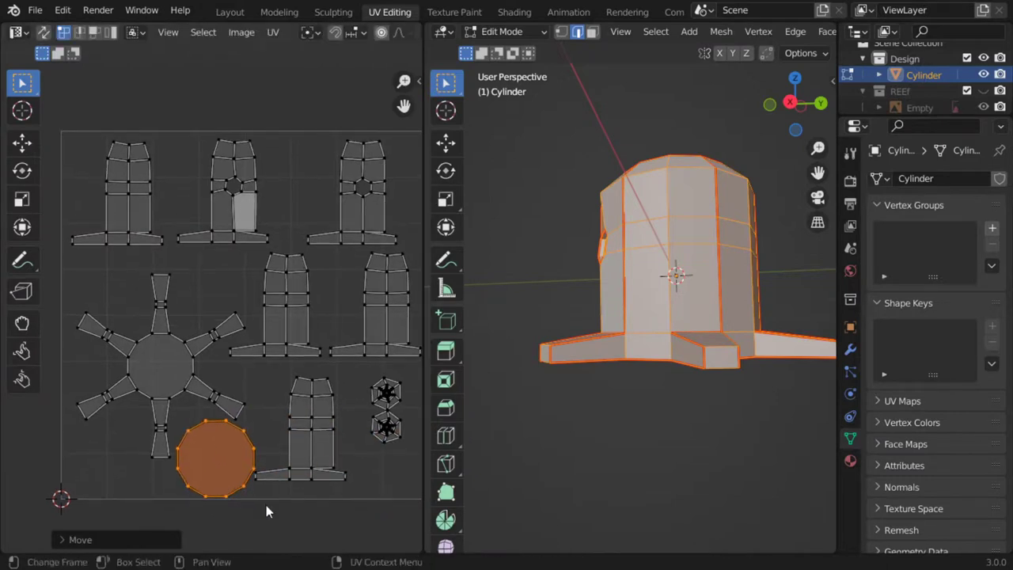
pyautogui.press('s')
pyautogui.click(351, 453)
# - Move the small star island lower, enlarge it, and reposition it
pyautogui.click(380, 435)
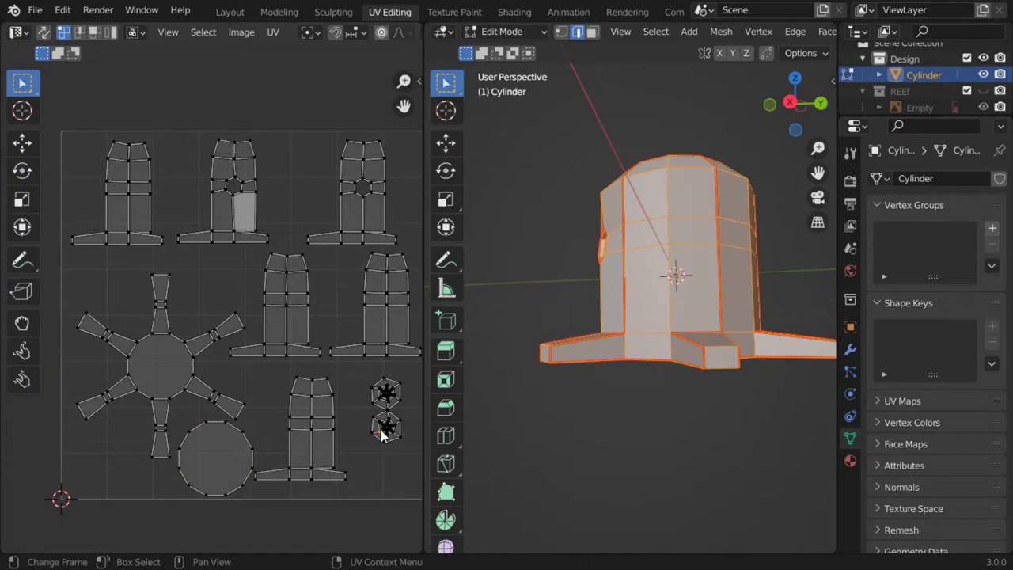
pyautogui.press('l')
pyautogui.press('g')
pyautogui.click(386, 480)
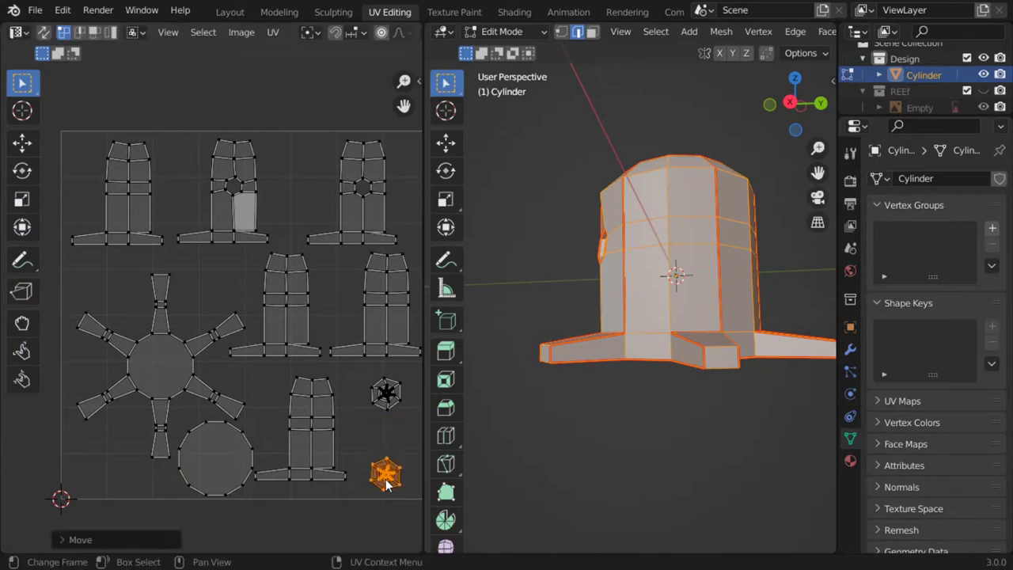
pyautogui.press('s')
pyautogui.click(396, 497)
pyautogui.moveTo(396, 497); pyautogui.dragTo(281, 457, button='middle')
pyautogui.press('g')
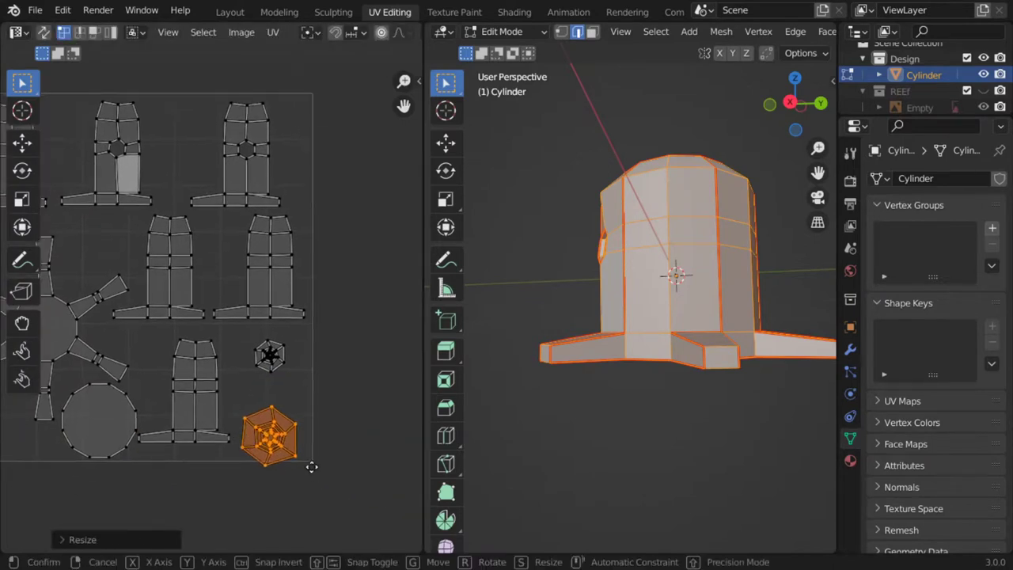
pyautogui.click(315, 456)
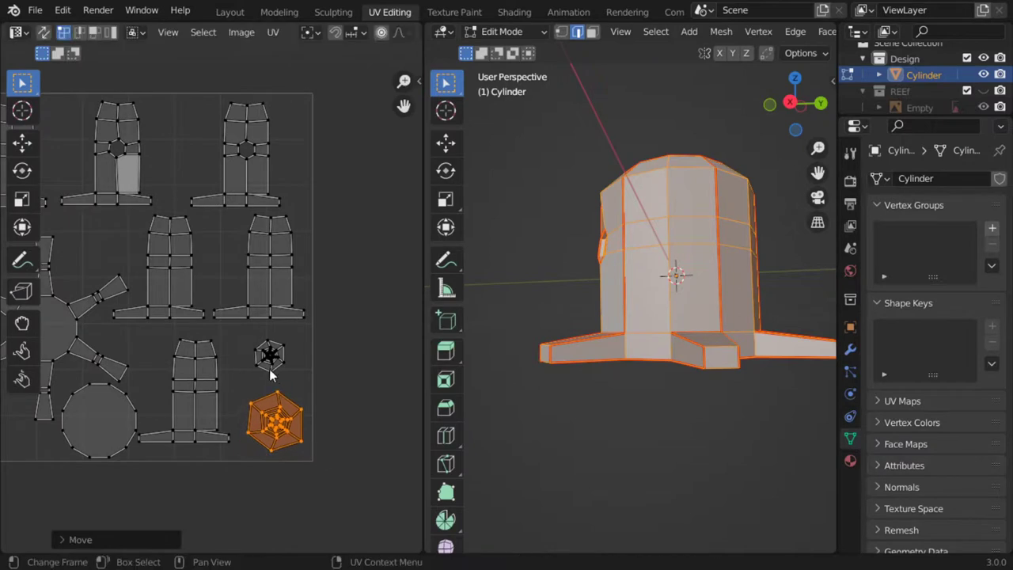
pyautogui.click(269, 372)
# - Enlarge the small star island further, then select all UVs and pack the islands with Ctrl+P
pyautogui.press('l')
pyautogui.press('s')
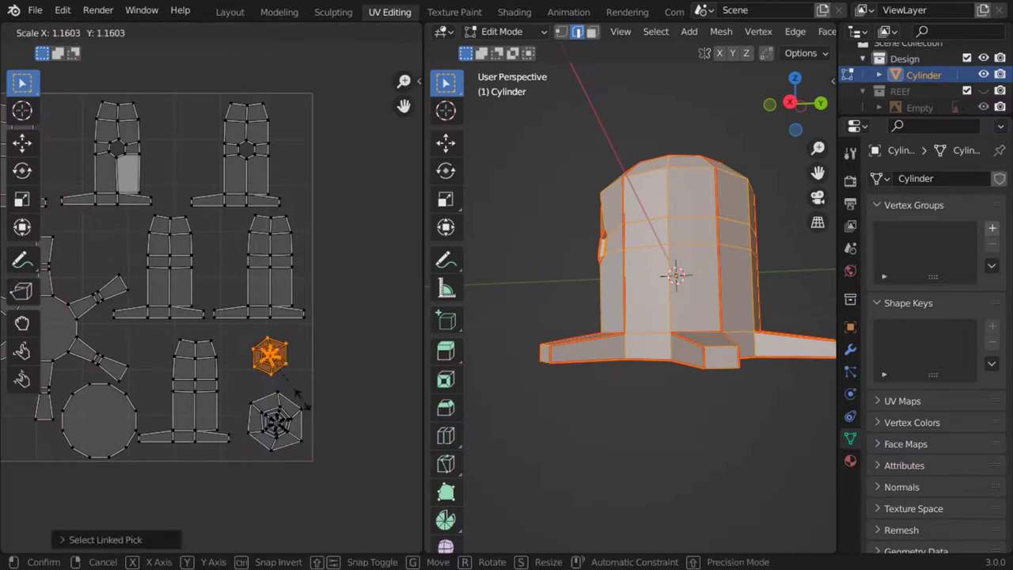
pyautogui.click(317, 412)
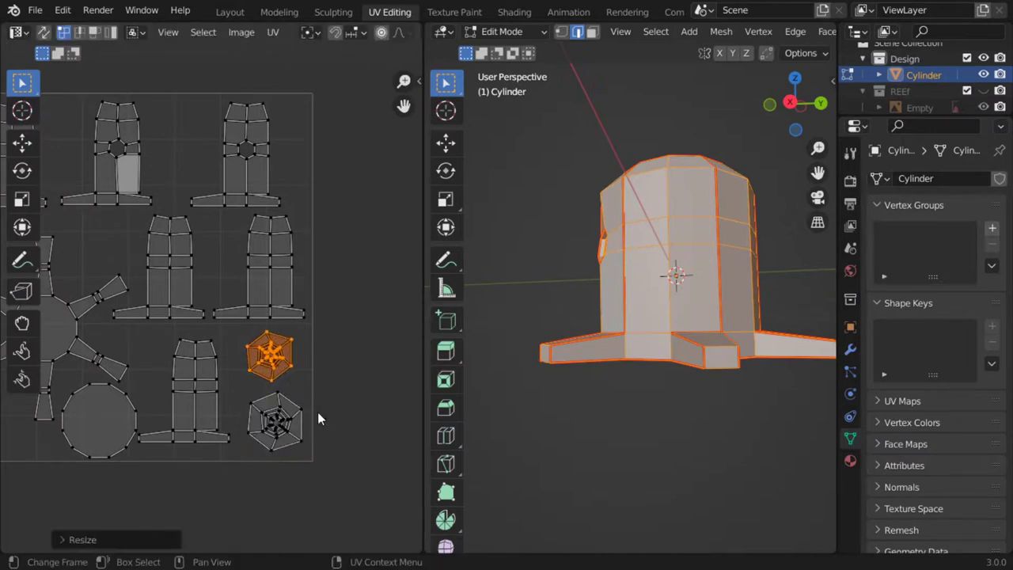
pyautogui.scroll(1, 311, 386)
pyautogui.press('s')
pyautogui.click(285, 366)
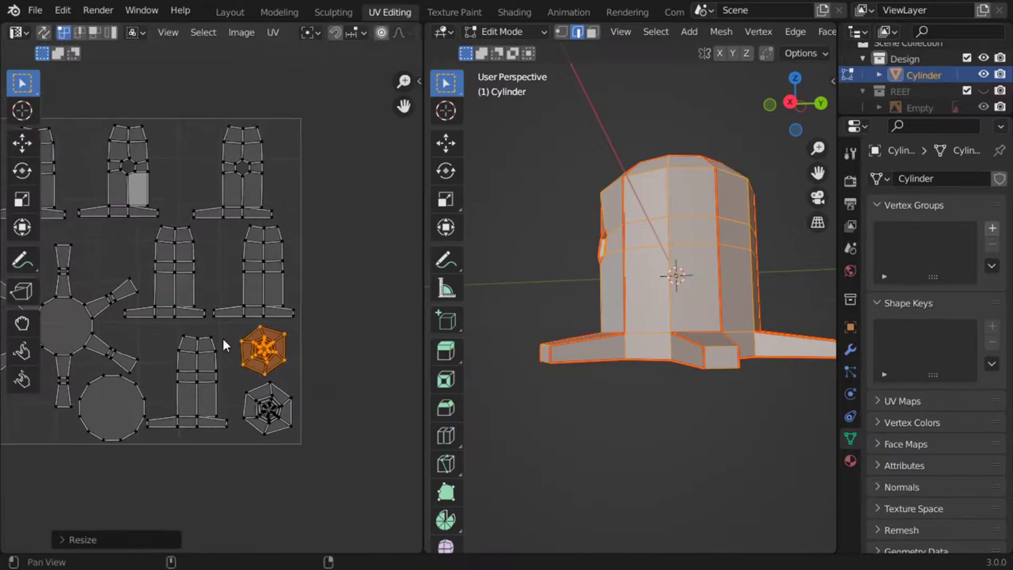
pyautogui.press('a')
pyautogui.hotkey('ctrl', 'p')
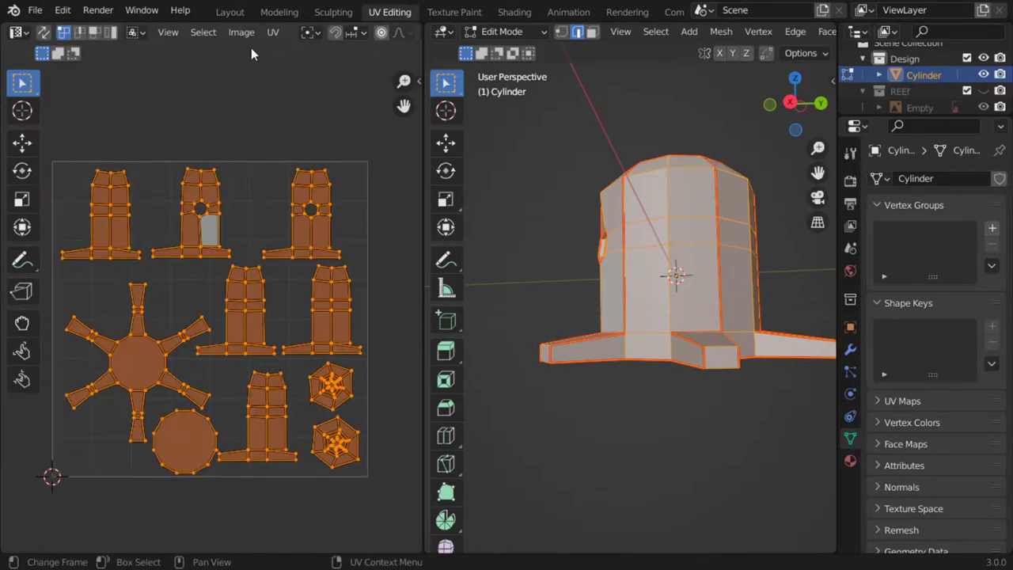
# - Set up the UV layout export with 0.35 fill opacity, 2048 size, and file name uvs_export
pyautogui.click(273, 32)
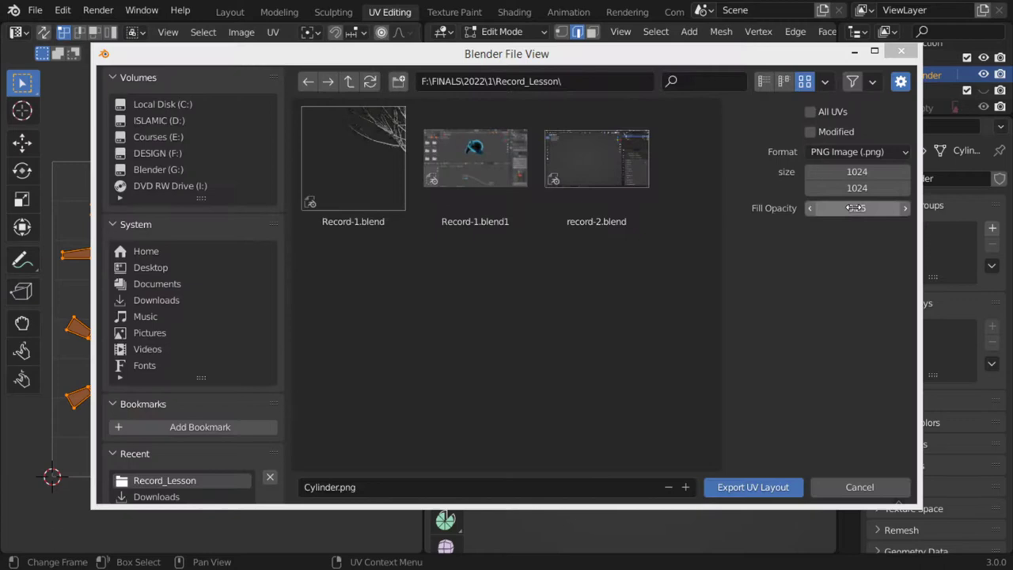
pyautogui.click(864, 208)
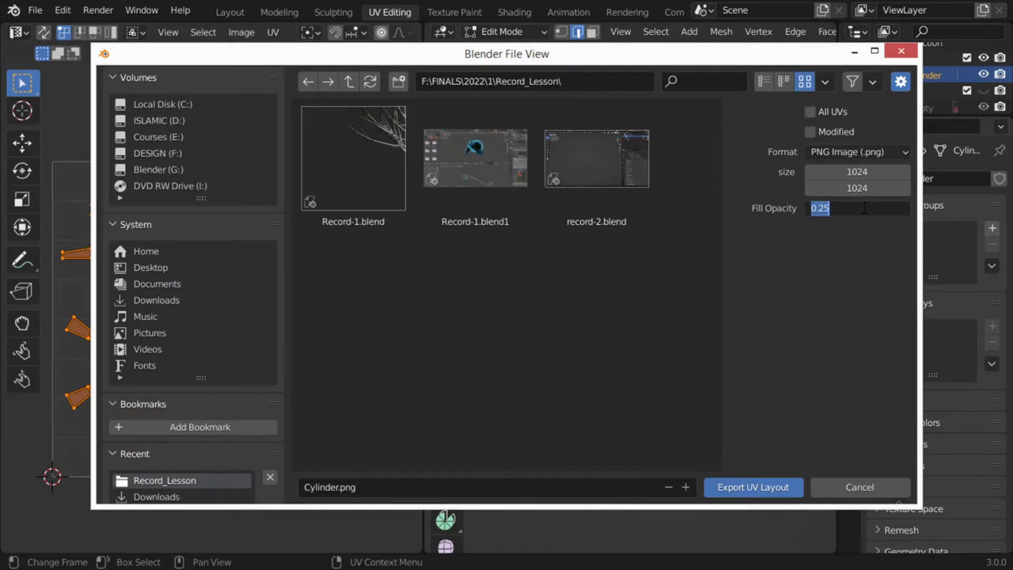
pyautogui.press('Return')
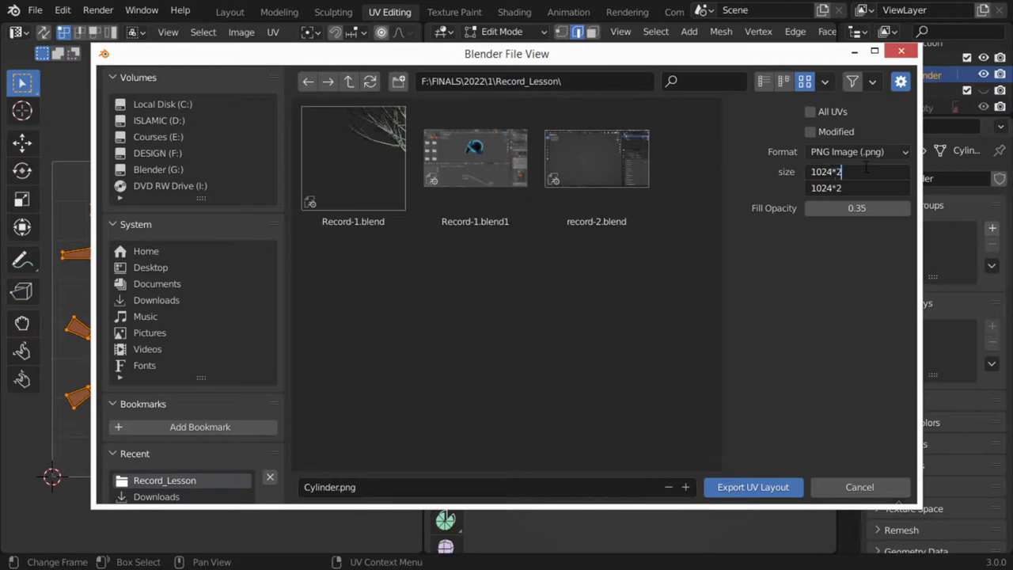
pyautogui.press('Return')
pyautogui.click(401, 489)
pyautogui.write('uvs_')
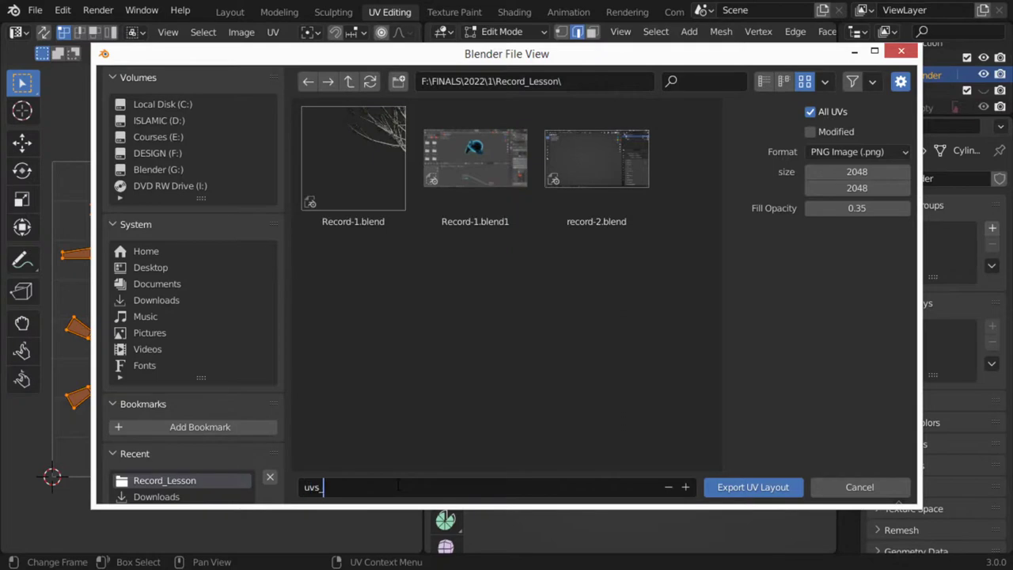
pyautogui.write('export')
# - Export the UV layout as uvs_export.png and rename its Layer 0 to uvs in Photoshop
pyautogui.click(765, 486)
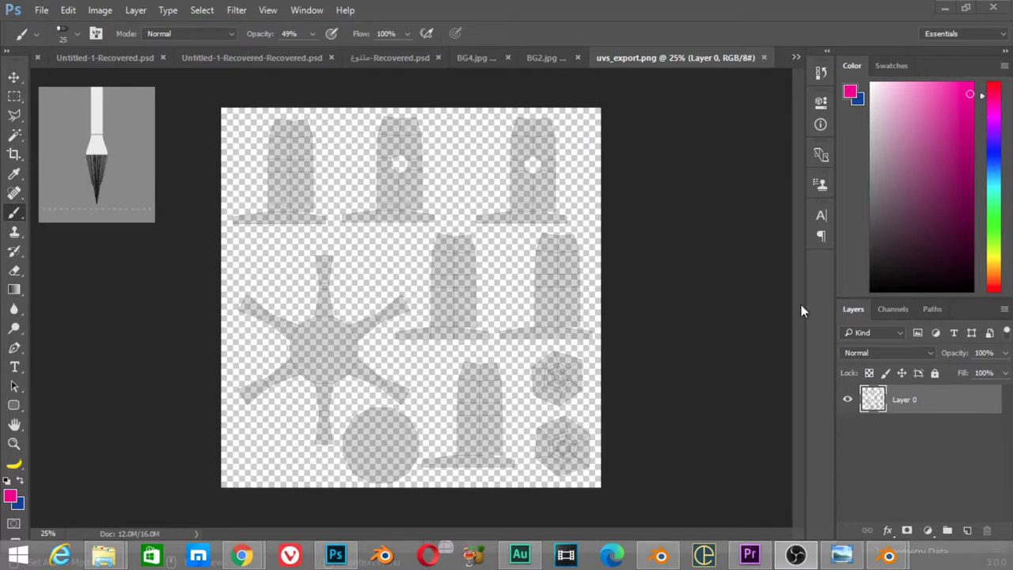
pyautogui.doubleClick(905, 401)
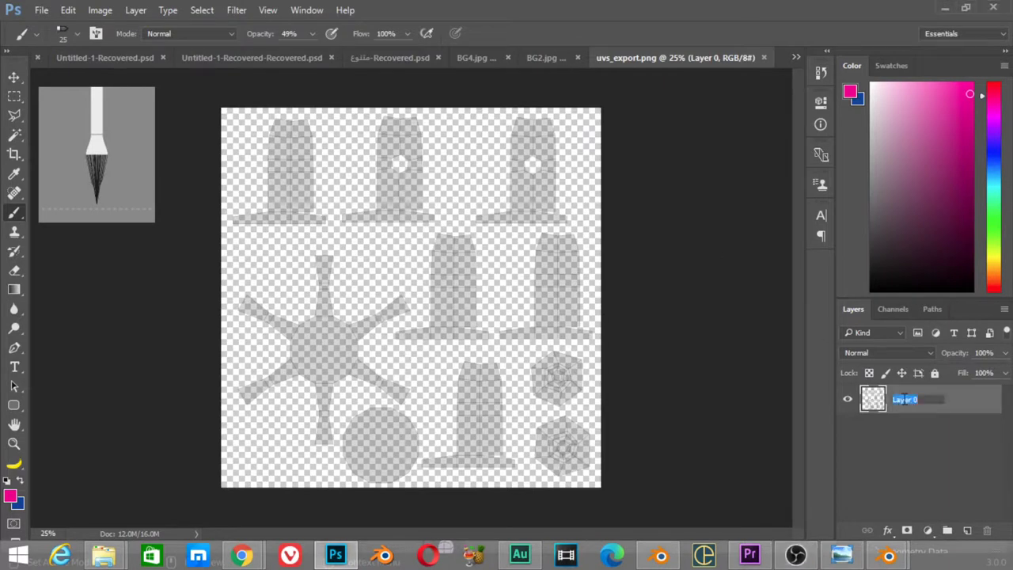
pyautogui.write('uvs')
pyautogui.press('Return')
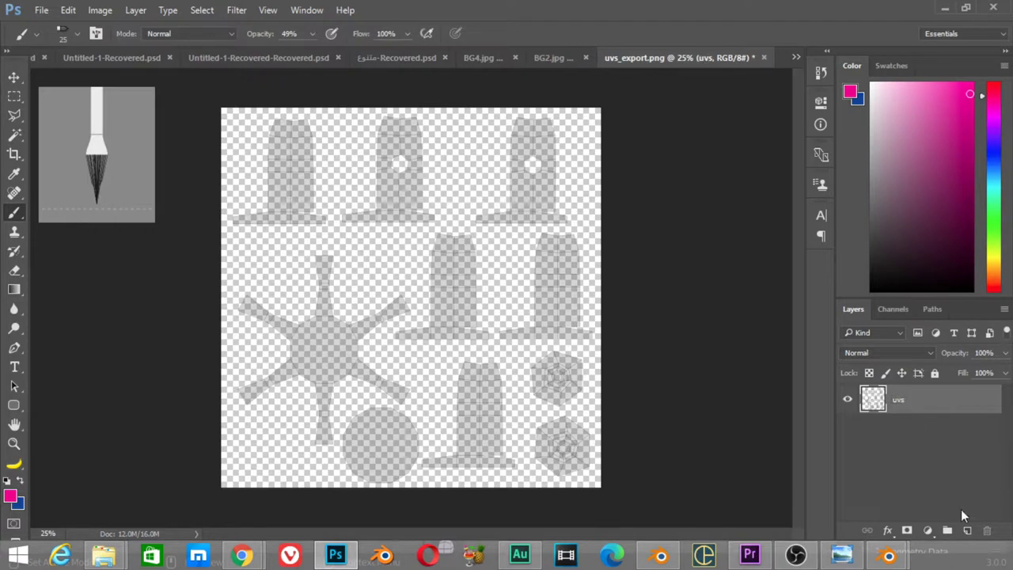
# - Add a new layer beneath uvs and fill it with blue
pyautogui.keyDown('ctrl'); pyautogui.click(967, 530); pyautogui.keyUp('ctrl')
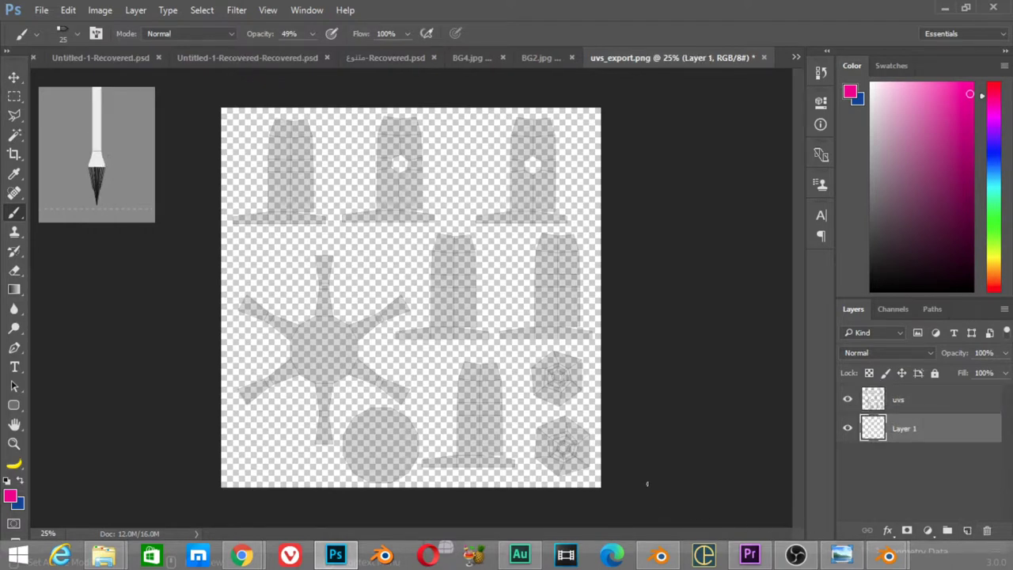
pyautogui.hotkey('ctrl', 'BackSpace')
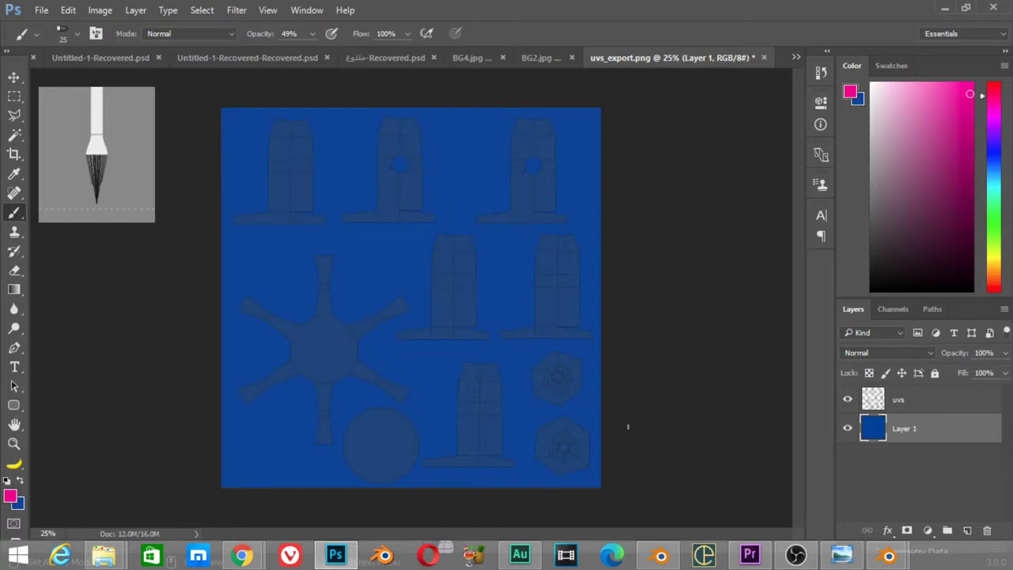
pyautogui.click(14, 367)
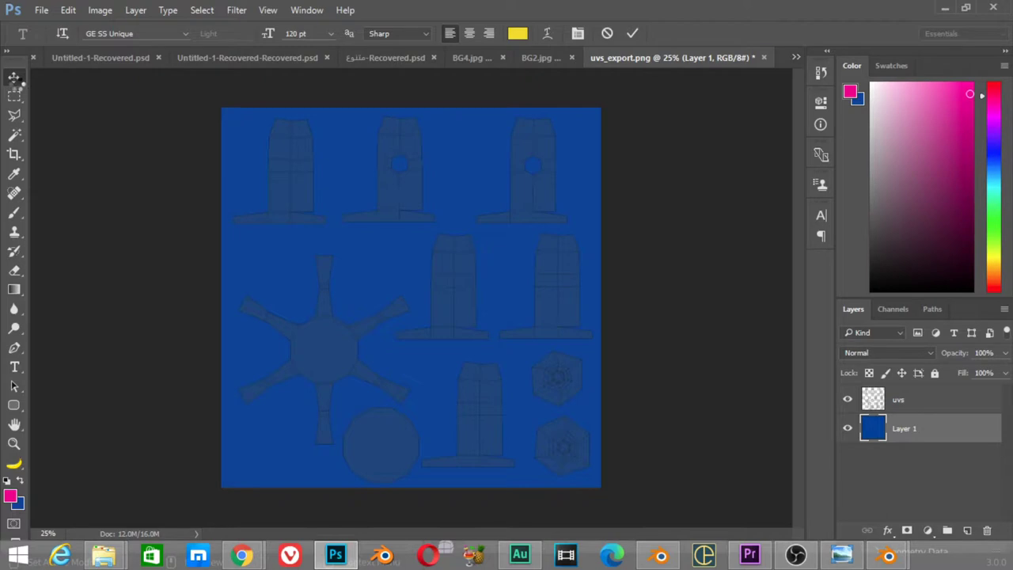
# - Compare with the uvs overlay and set Layer 4's opacity to 16%
pyautogui.click(20, 79)
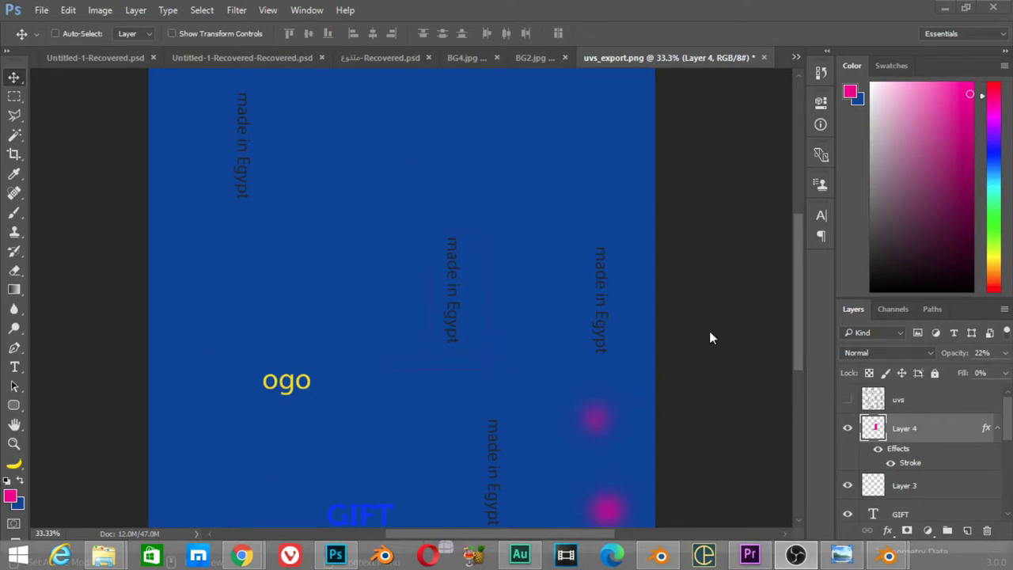
pyautogui.click(848, 399)
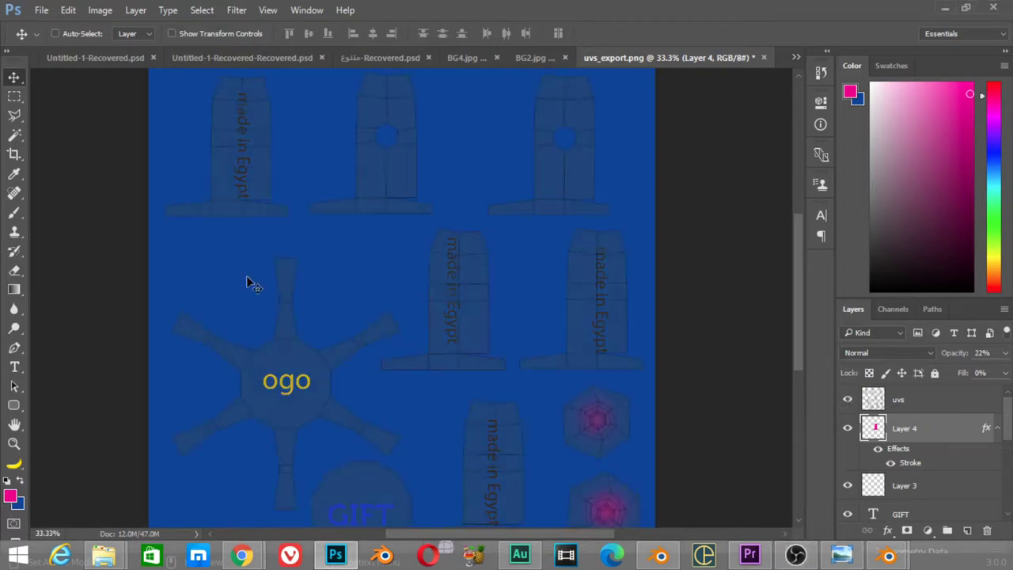
pyautogui.click(847, 399)
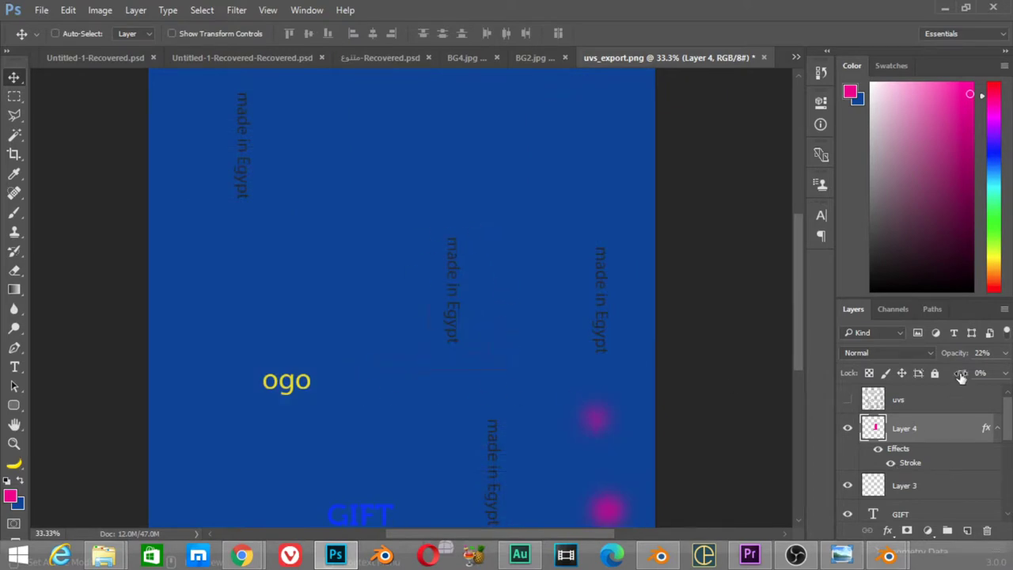
pyautogui.moveTo(956, 353); pyautogui.dragTo(1004, 357)
pyautogui.moveTo(963, 353); pyautogui.dragTo(904, 365)
# - Recheck against the uvs overlay, then hide Layer 4 and the blue Layer 1
pyautogui.click(844, 401)
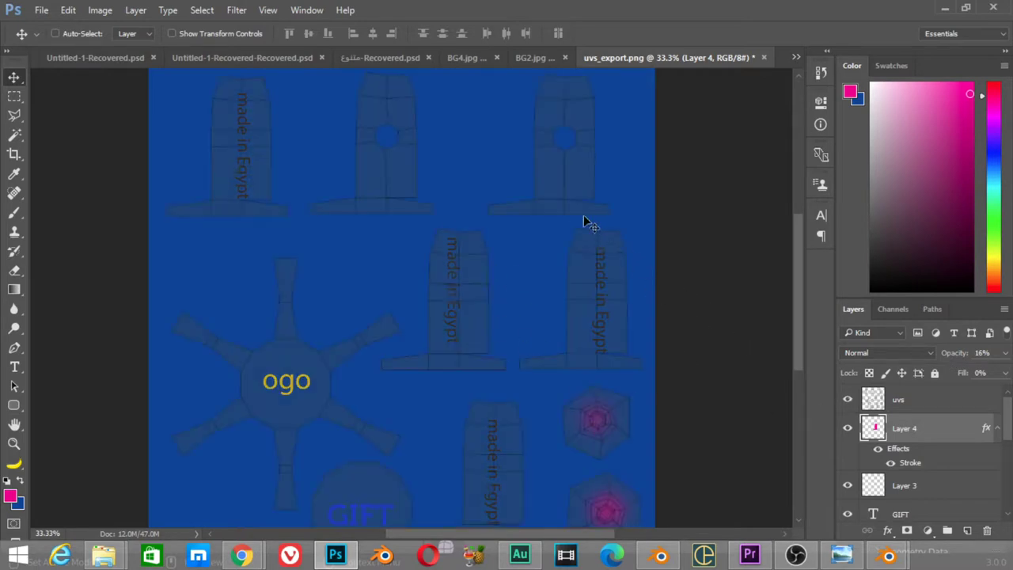
pyautogui.click(848, 401)
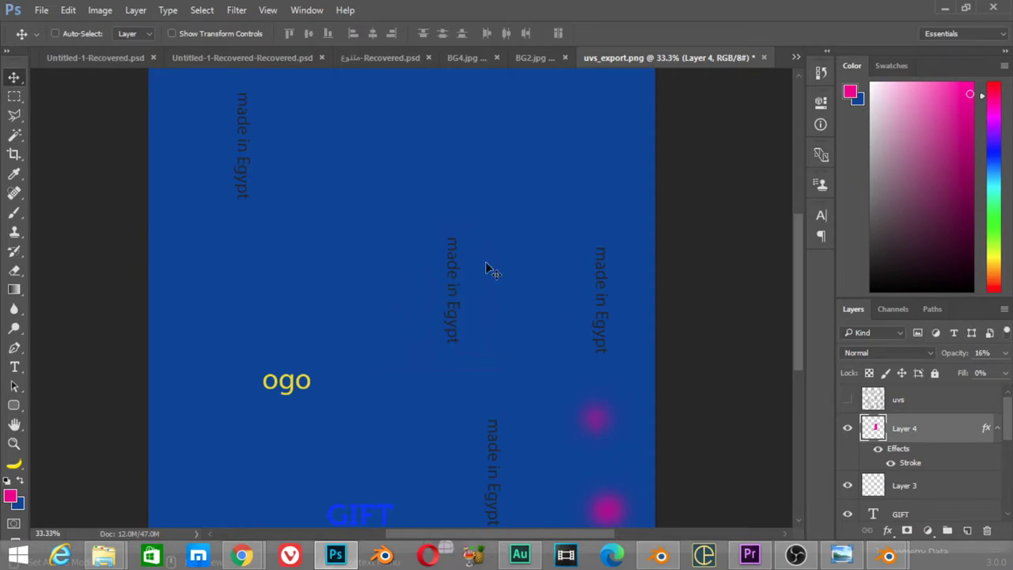
pyautogui.click(847, 400)
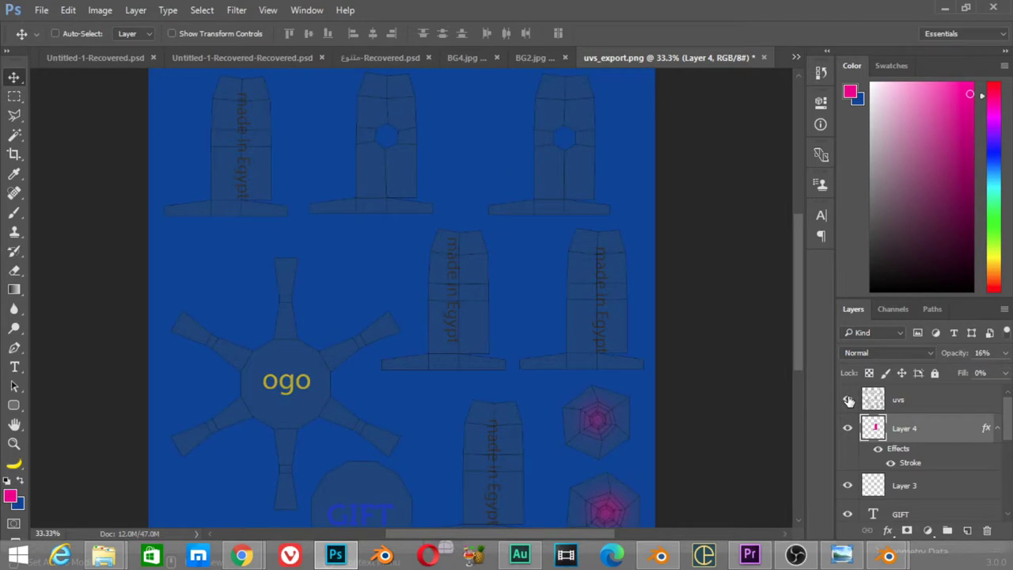
pyautogui.click(847, 400)
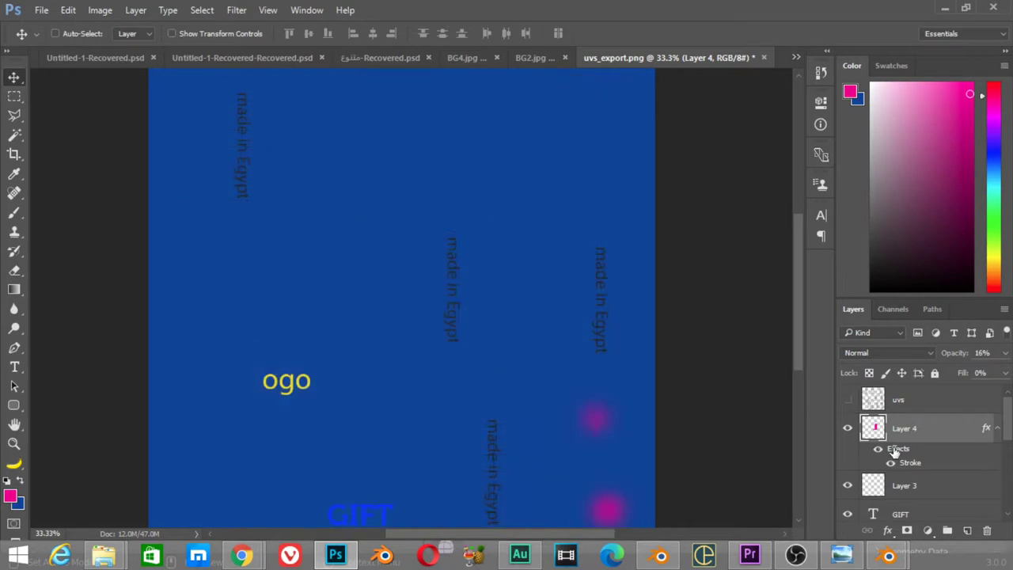
pyautogui.click(851, 432)
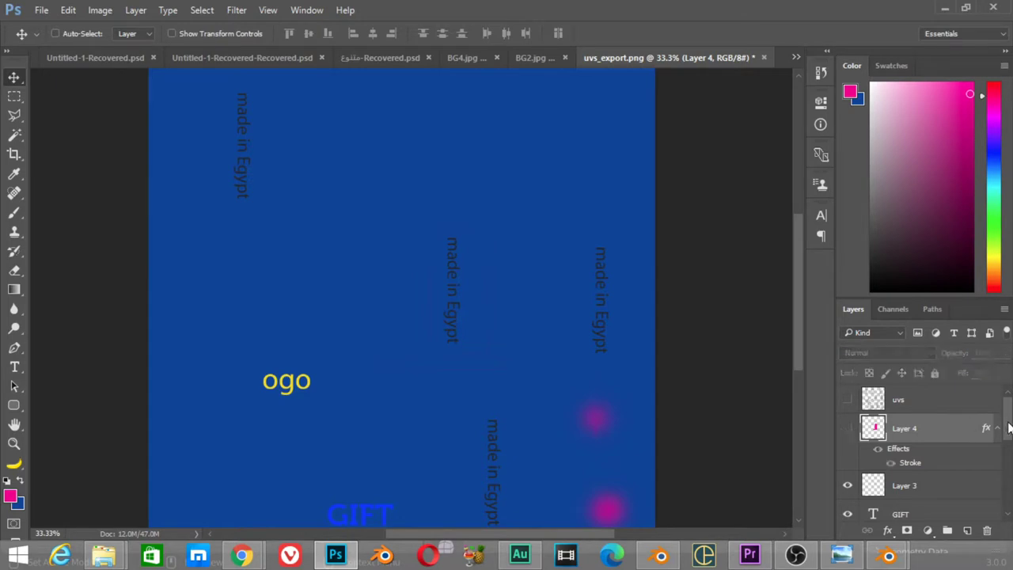
pyautogui.scroll(-5, 851, 459)
pyautogui.click(848, 507)
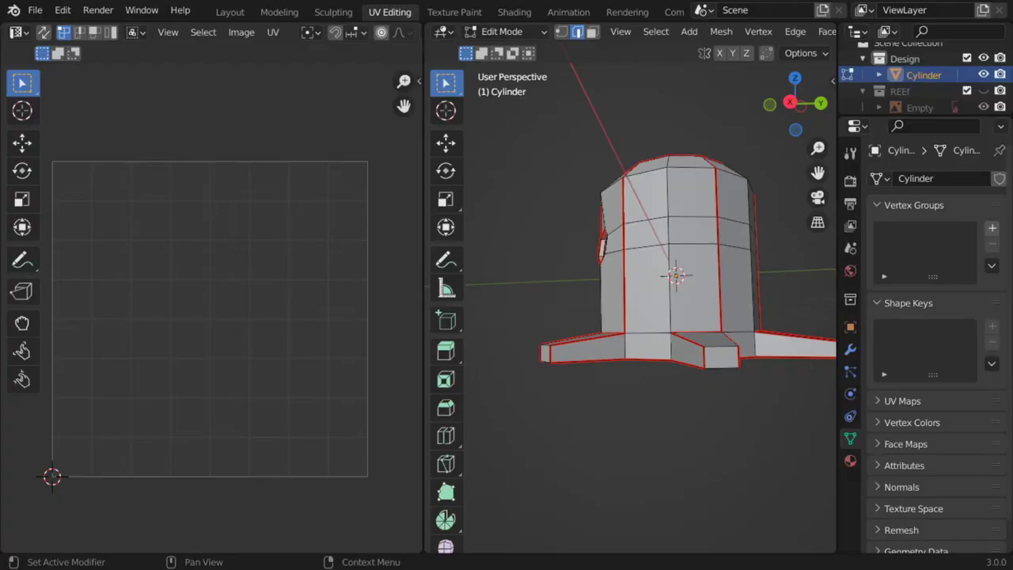
# - Create a new material for the cylinder, add texture mapping nodes, and delete the default Image Texture
pyautogui.moveTo(533, 297); pyautogui.dragTo(491, 253, button='middle')
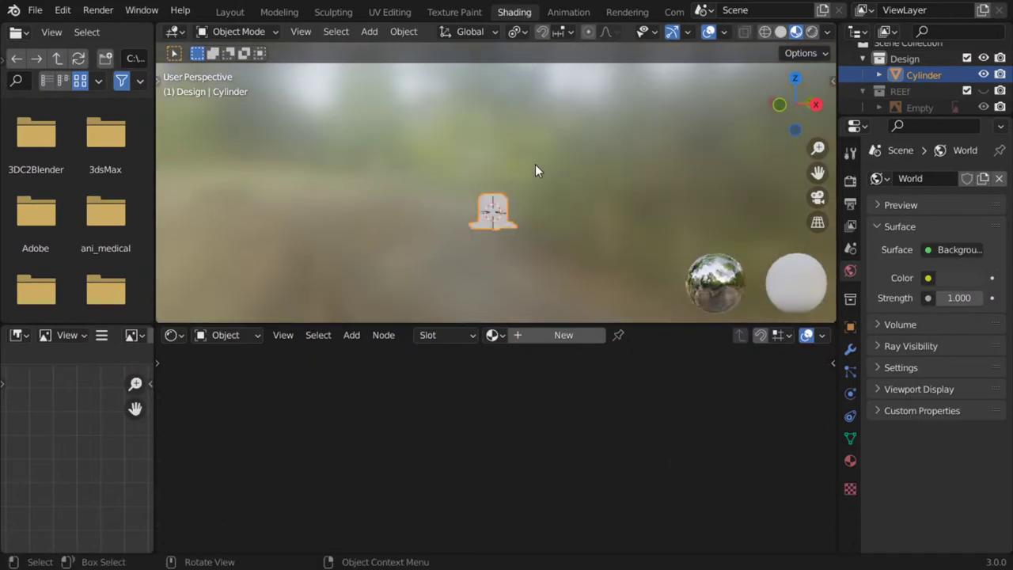
pyautogui.click(539, 335)
pyautogui.moveTo(520, 393); pyautogui.dragTo(573, 468, button='middle')
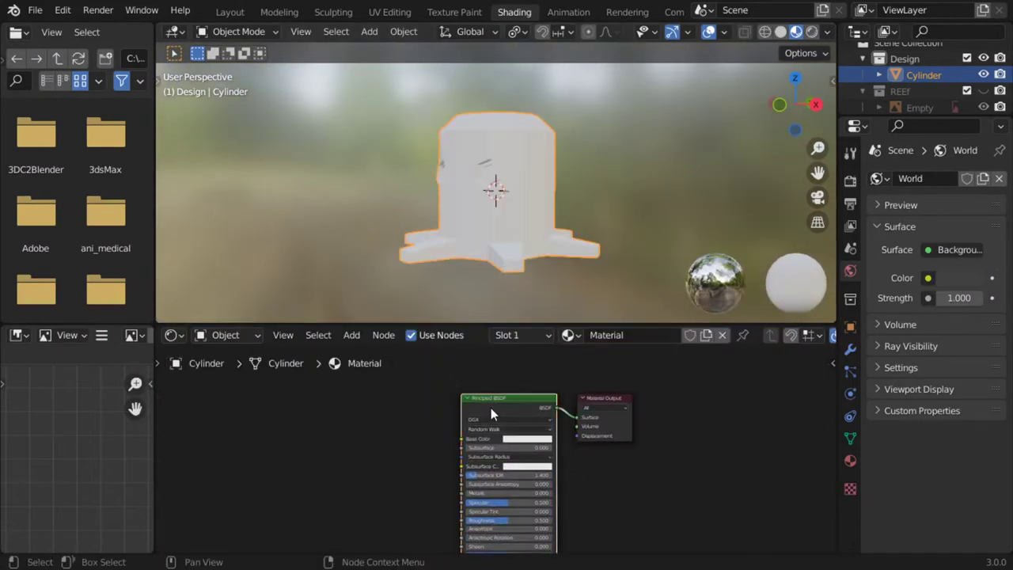
pyautogui.moveTo(490, 407); pyautogui.dragTo(347, 399)
pyautogui.hotkey('ctrl', 't')
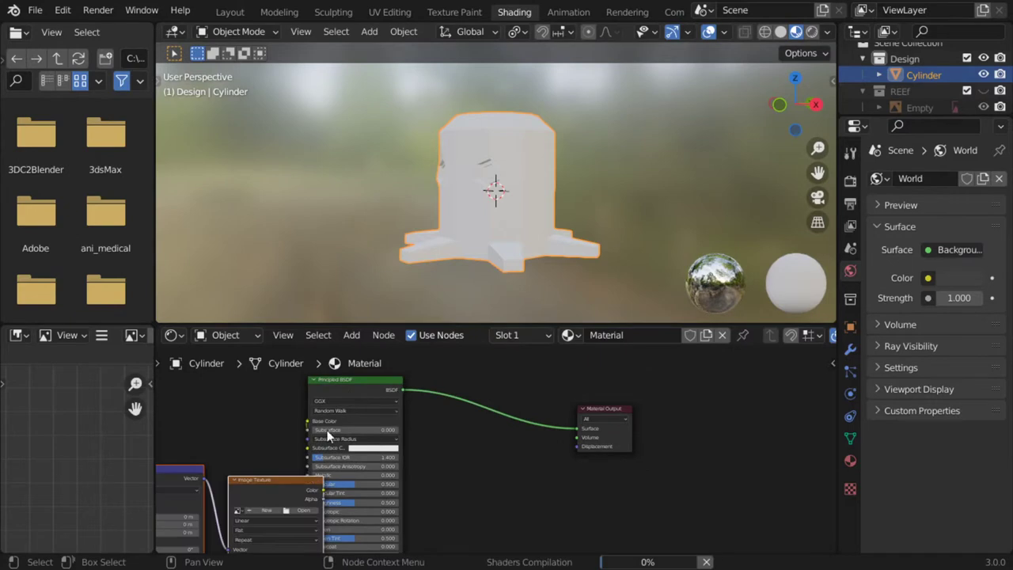
pyautogui.moveTo(448, 431); pyautogui.dragTo(631, 465, button='middle')
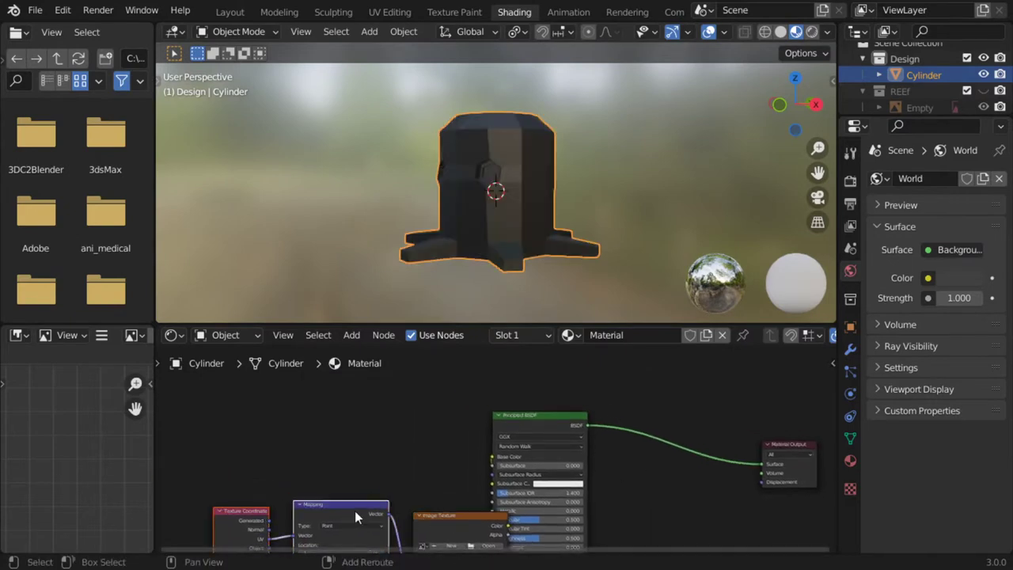
pyautogui.moveTo(448, 520); pyautogui.dragTo(338, 442)
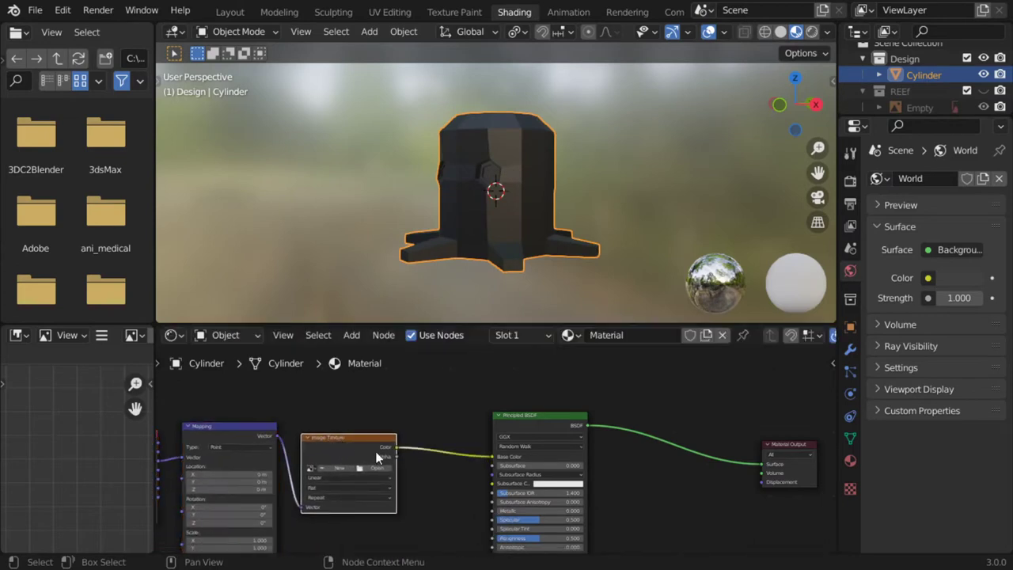
pyautogui.press('x')
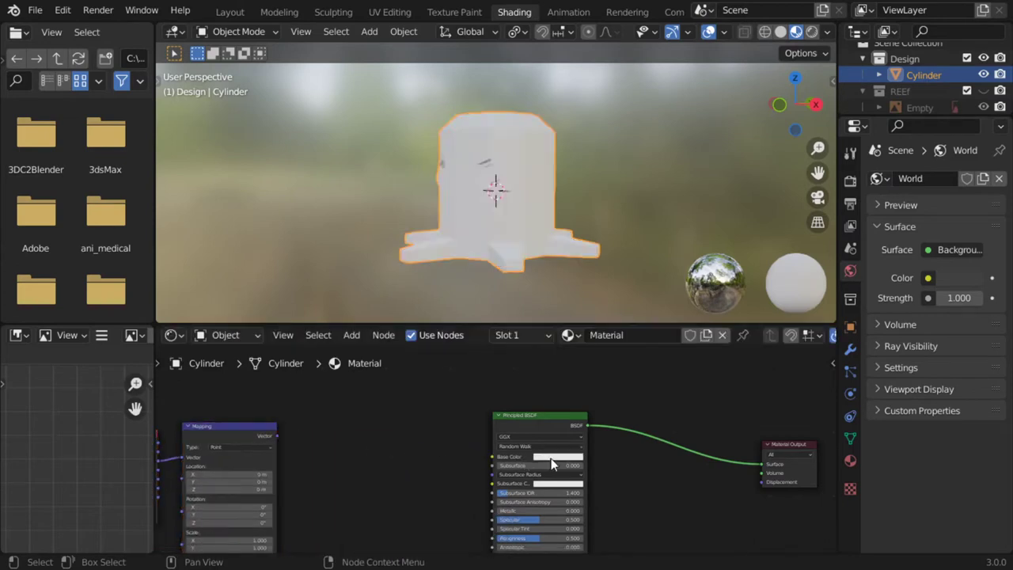
# - Brighten the Principled BSDF base colour slightly and rearrange the node layout
pyautogui.click(553, 459)
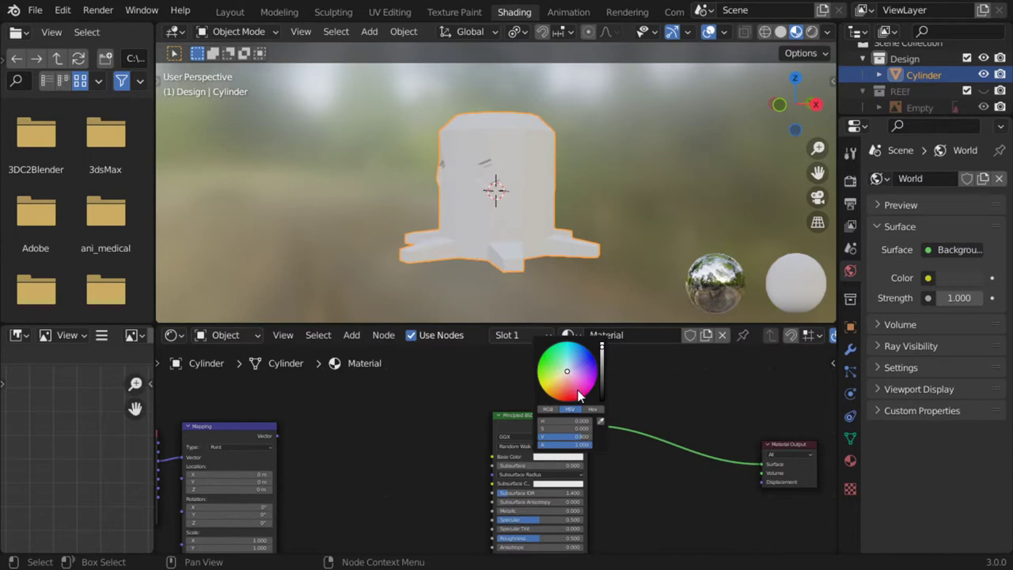
pyautogui.moveTo(601, 365); pyautogui.dragTo(601, 348)
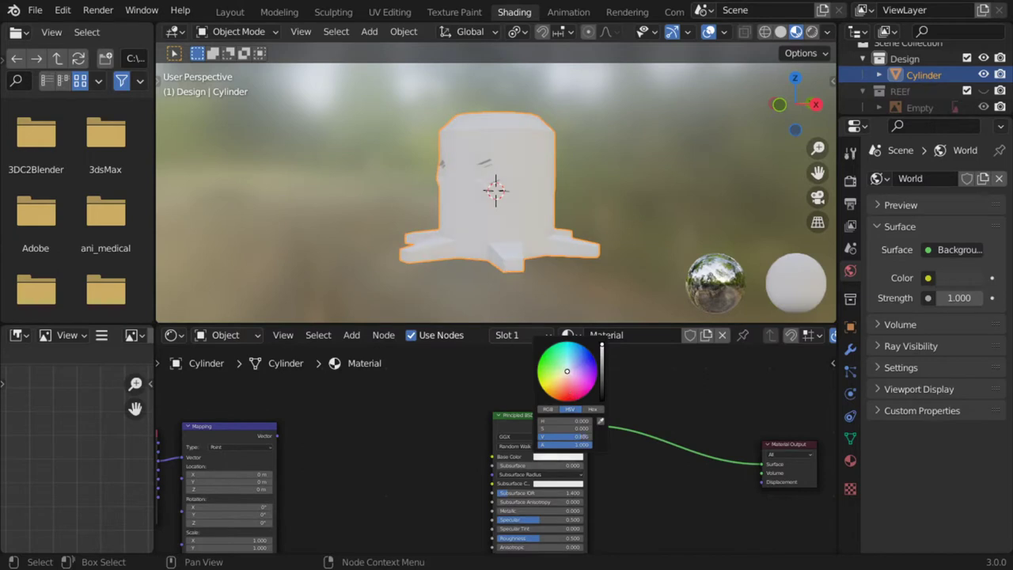
pyautogui.moveTo(524, 427); pyautogui.dragTo(503, 421)
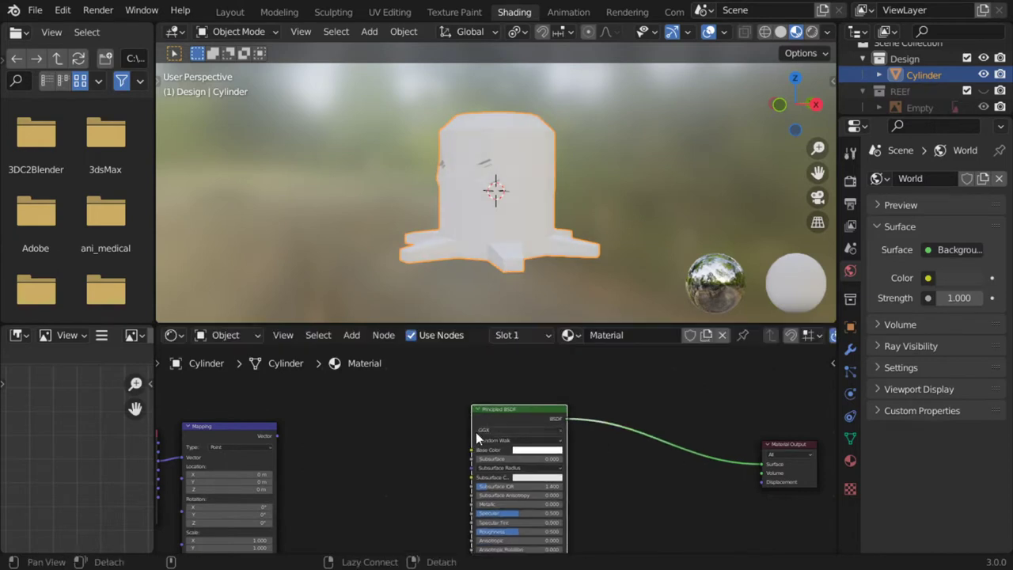
pyautogui.moveTo(476, 432); pyautogui.dragTo(407, 358, button='middle')
# - Add an Image Texture node via search for 'IMAGE', placed left of the Principled BSDF
pyautogui.hotkey('shift', 'a')
pyautogui.click(531, 387)
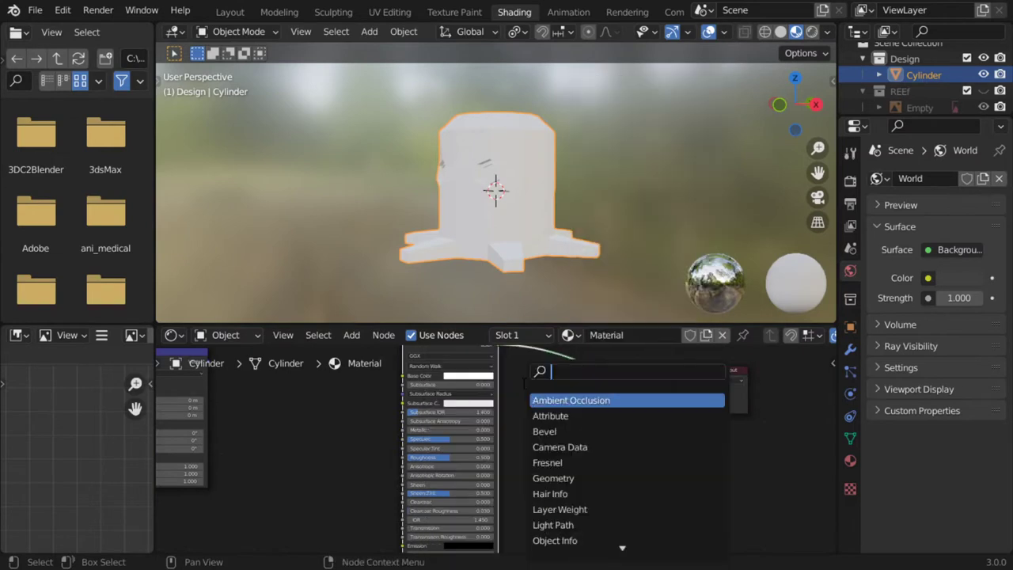
pyautogui.write('هةق')
pyautogui.hotkey('ctrl', 'a')
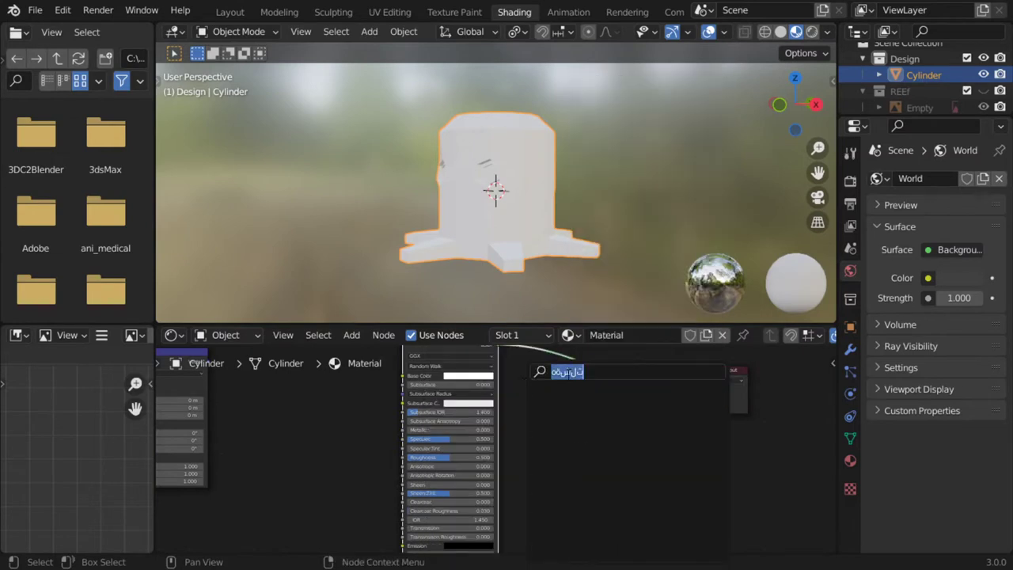
pyautogui.write('IMAGE')
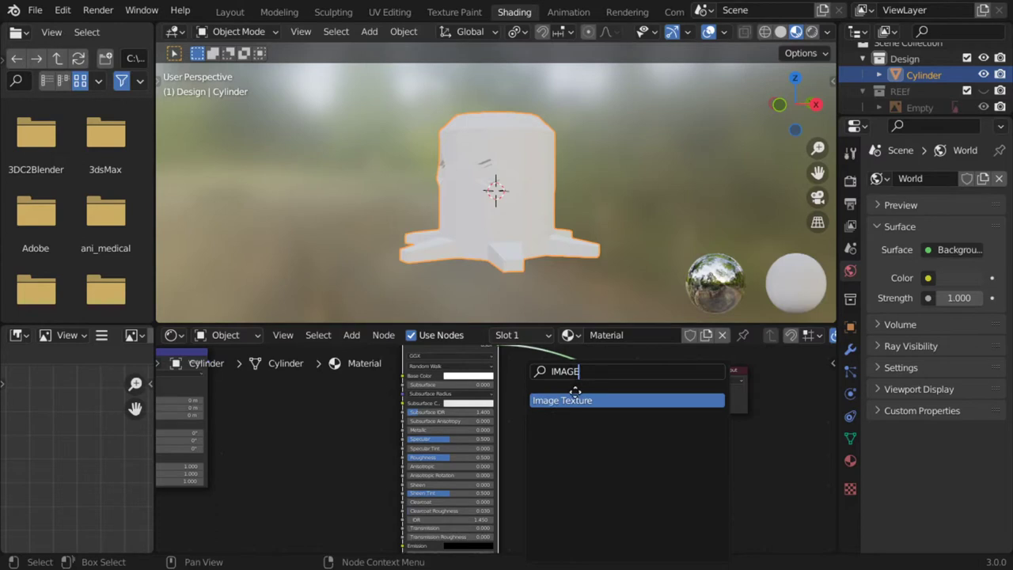
pyautogui.press('Return')
pyautogui.click(321, 443)
# - Add a Mix Shader onto the link between the shader and Material Output
pyautogui.hotkey('shift', 'a')
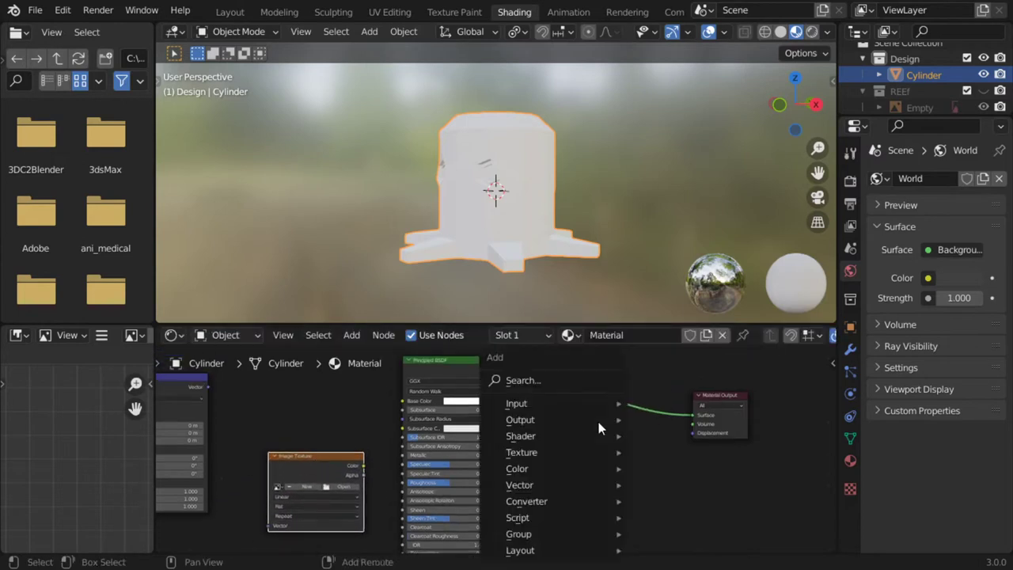
pyautogui.click(516, 381)
pyautogui.write('MI')
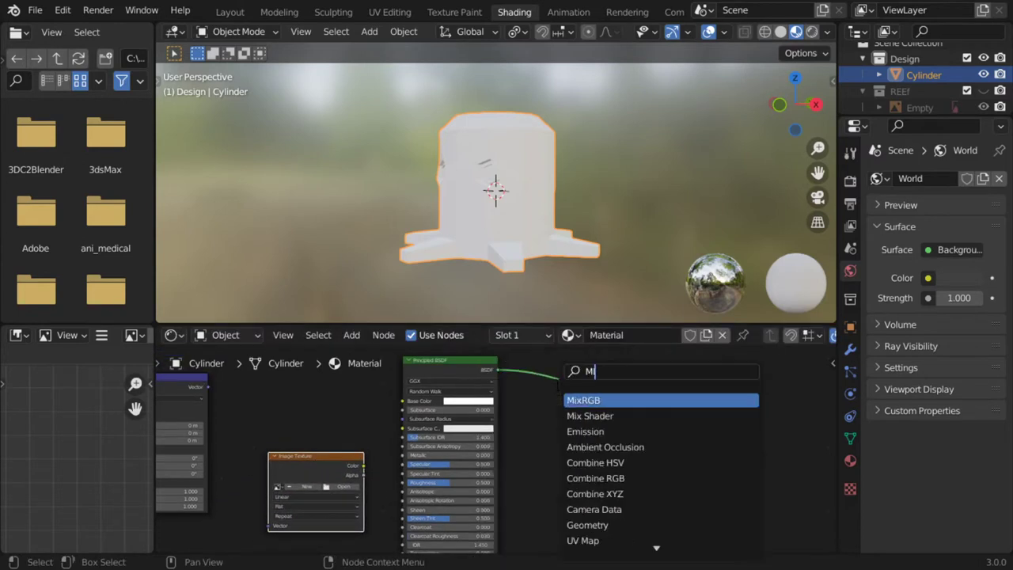
pyautogui.write('X')
pyautogui.press('Down')
pyautogui.press('Return')
pyautogui.click(574, 436)
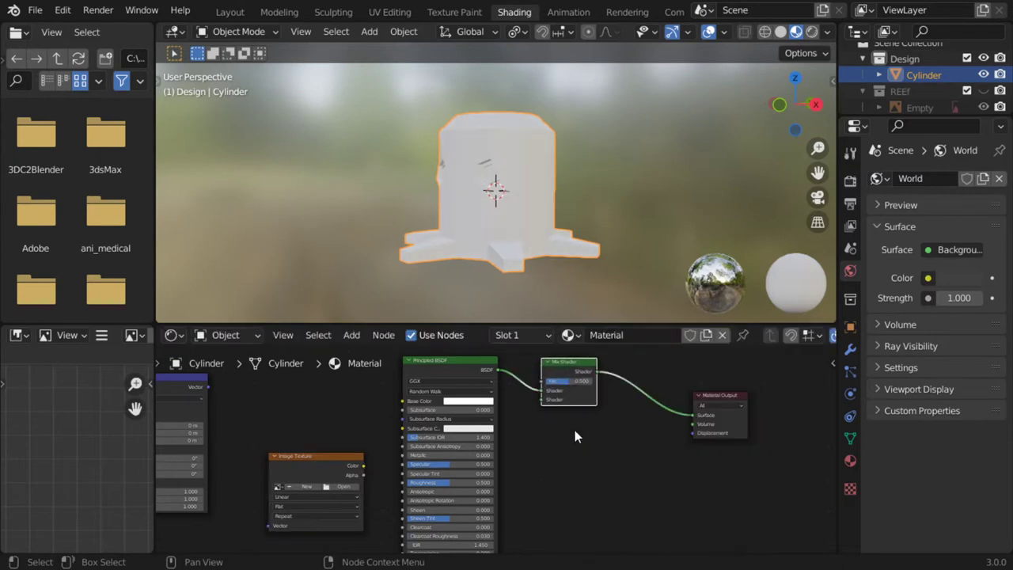
pyautogui.moveTo(575, 436); pyautogui.dragTo(620, 453, button='middle')
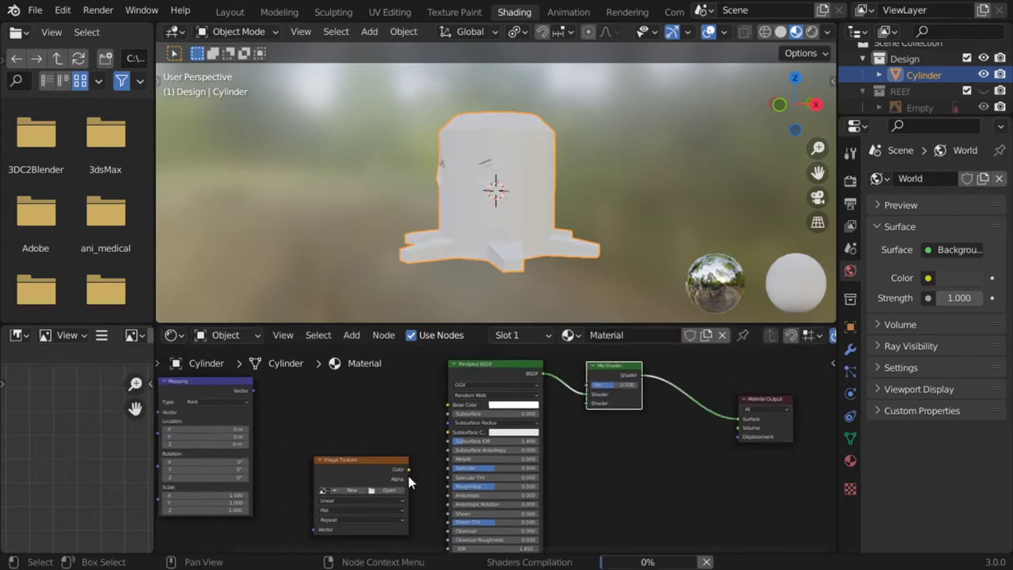
pyautogui.moveTo(543, 476); pyautogui.dragTo(537, 479, button='middle')
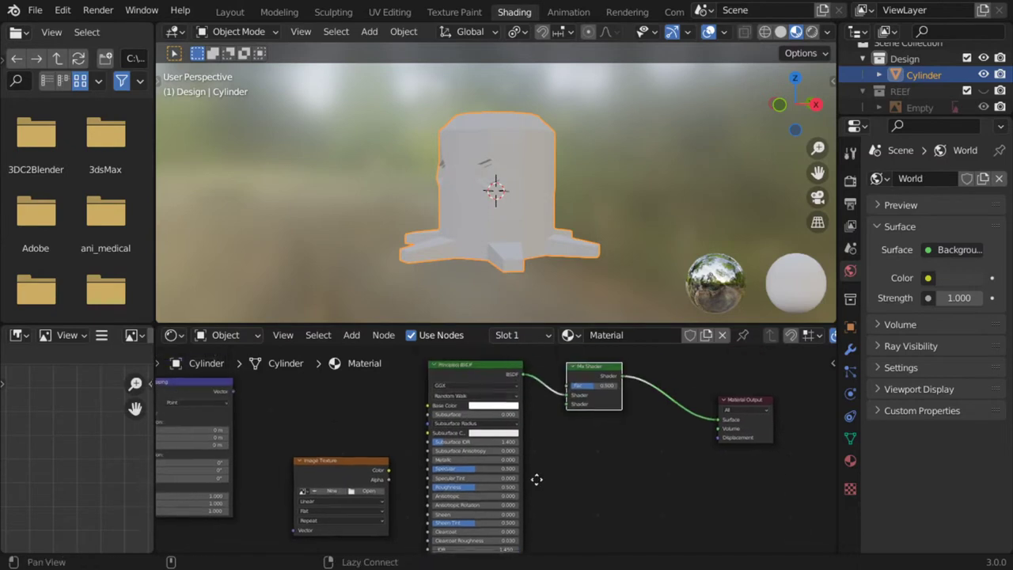
# - Collapse the Principled BSDF and add a Diffuse BSDF feeding the Mix Shader
pyautogui.click(470, 377)
pyautogui.press('h')
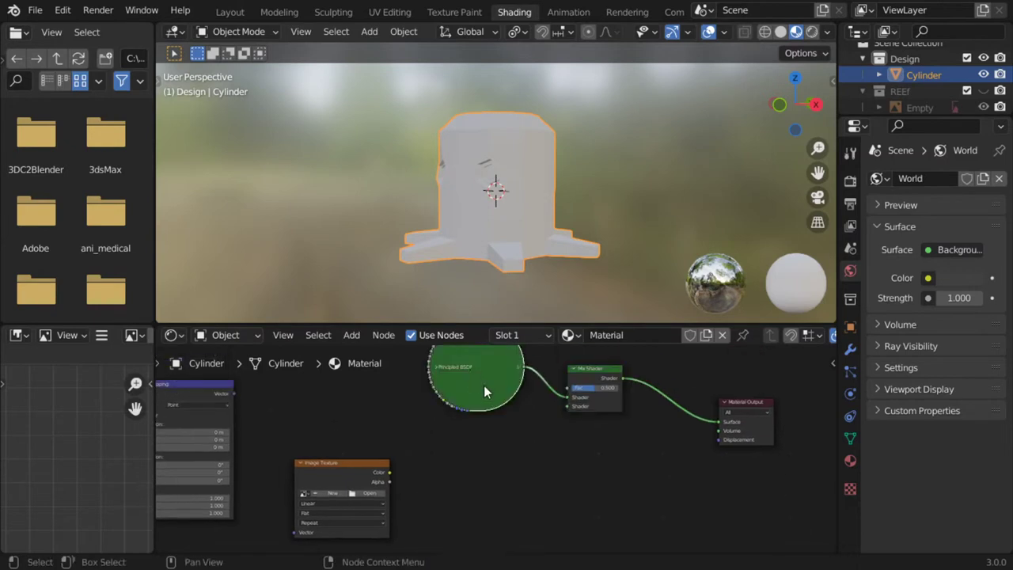
pyautogui.hotkey('shift', 'a')
pyautogui.click(464, 383)
pyautogui.write('D')
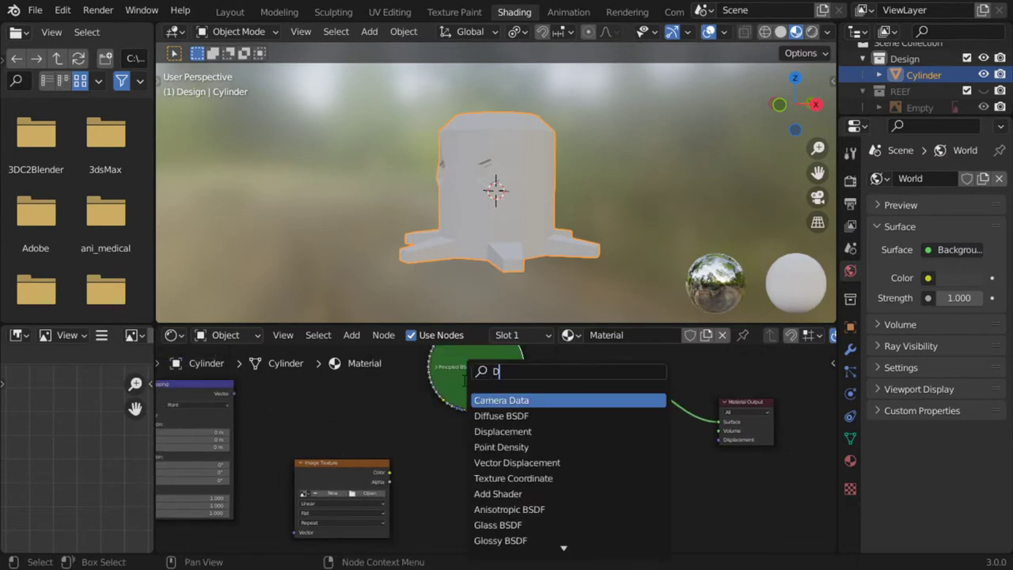
pyautogui.write('i')
pyautogui.press('Return')
pyautogui.click(515, 464)
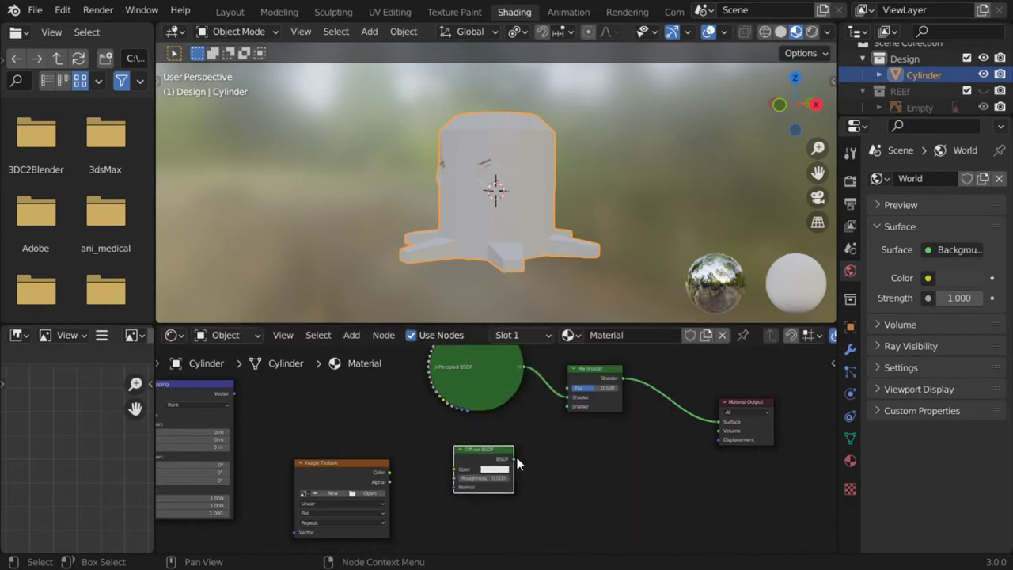
pyautogui.moveTo(516, 460); pyautogui.dragTo(567, 406)
# - Wire image Color to Diffuse, Mapping to the image Vector, and load UVS_IMPORT.png
pyautogui.moveTo(456, 469); pyautogui.dragTo(420, 477)
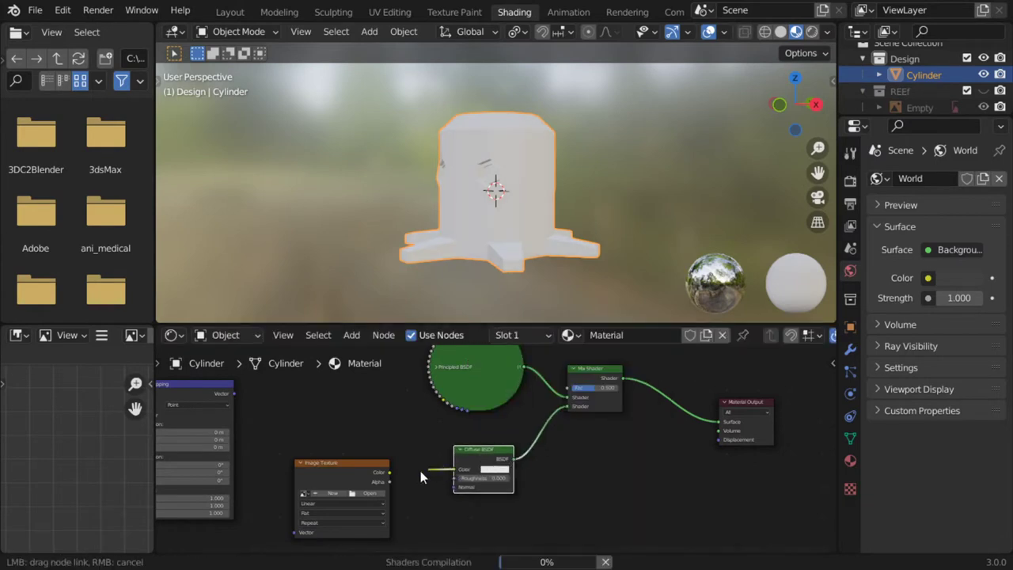
pyautogui.moveTo(293, 532); pyautogui.dragTo(229, 396)
pyautogui.moveTo(298, 538); pyautogui.dragTo(241, 393)
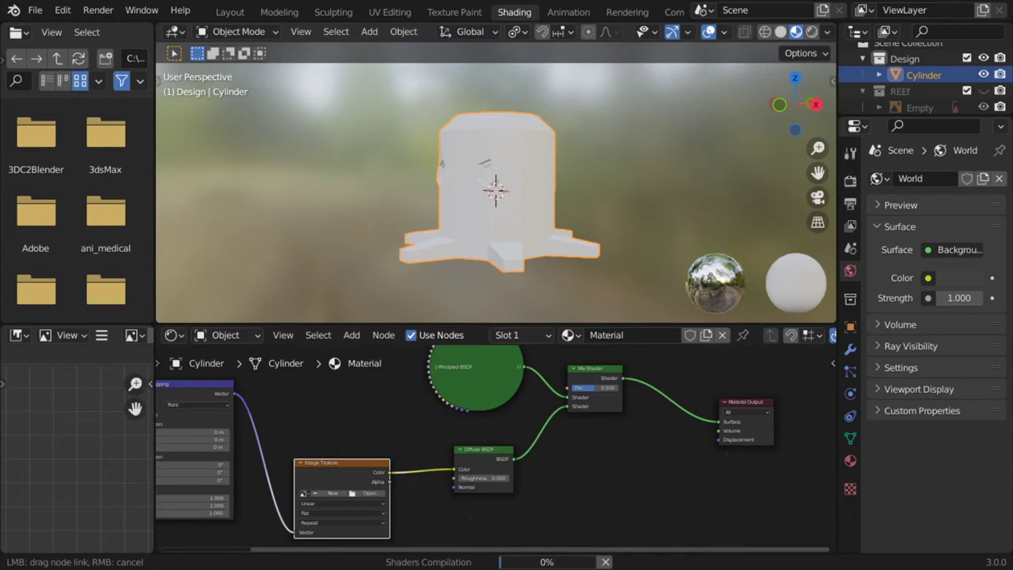
pyautogui.moveTo(701, 475); pyautogui.dragTo(357, 478)
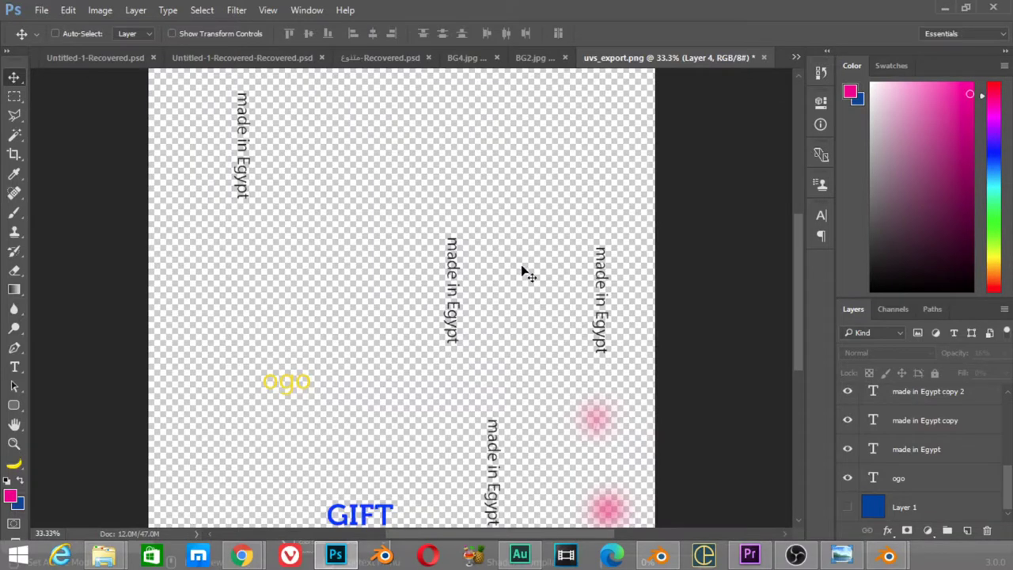
pyautogui.click(945, 8)
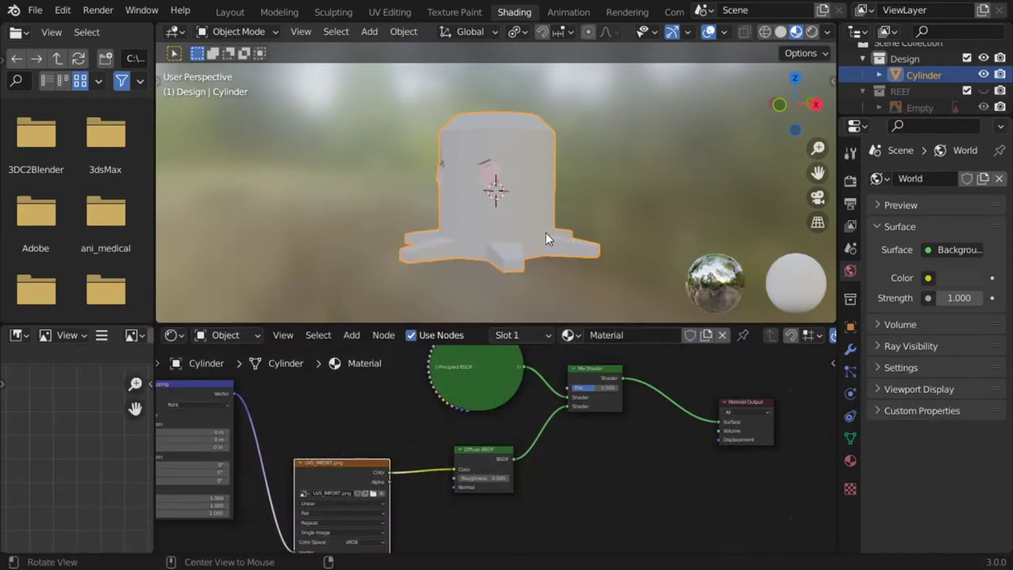
# - Connect the image Alpha to the Mix Shader factor, inspect the text, then enter Edit Mode
pyautogui.moveTo(545, 233)
pyautogui.mouseDown(button='middle')
pyautogui.moveTo(212, 244)
pyautogui.moveTo(365, 239)
pyautogui.moveTo(443, 301)
pyautogui.mouseUp(button='middle')
pyautogui.scroll(1, 560, 467)
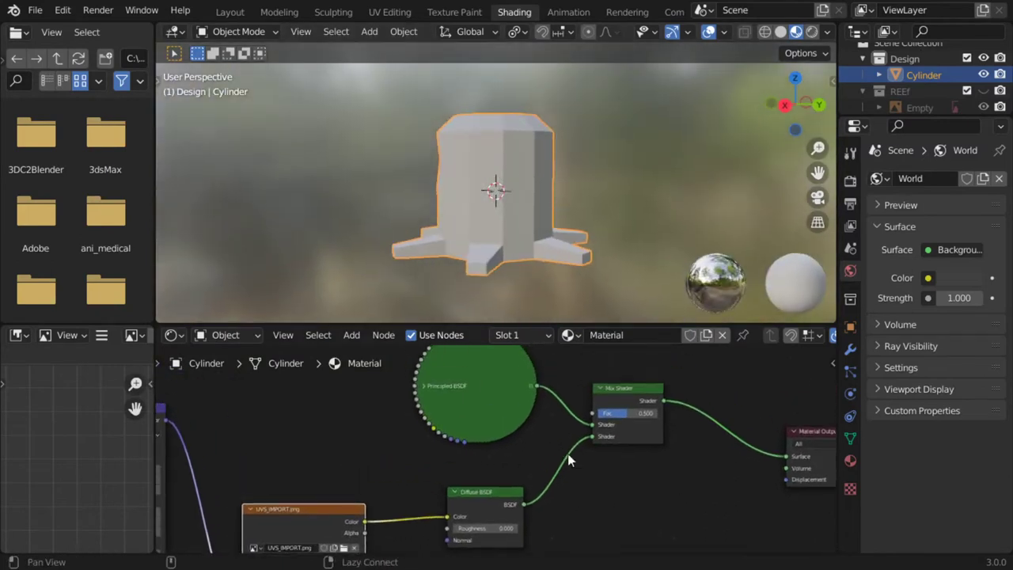
pyautogui.keyDown('shift'); pyautogui.scroll(2, 565, 452); pyautogui.keyUp('shift')
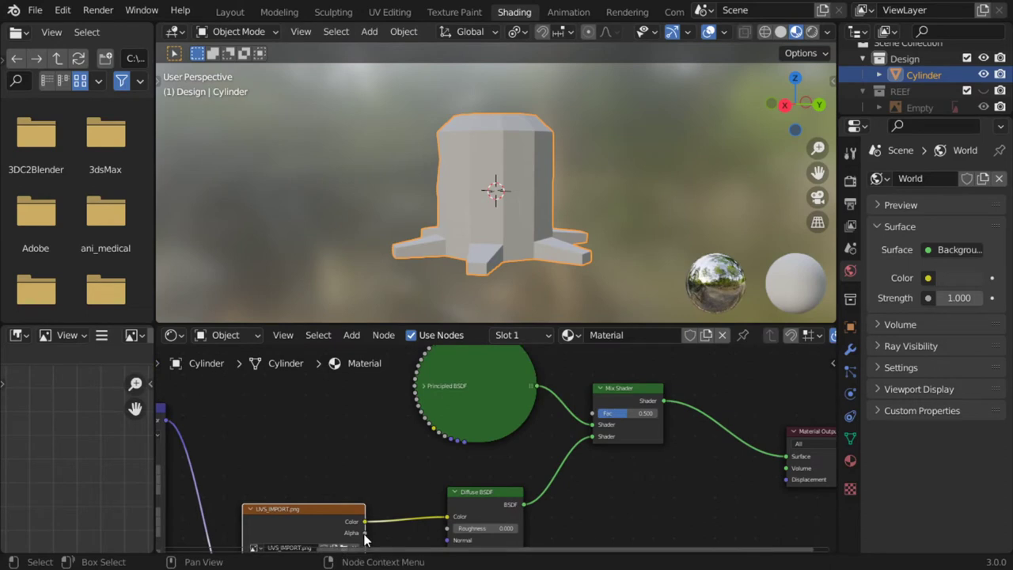
pyautogui.moveTo(365, 533)
pyautogui.mouseDown()
pyautogui.moveTo(556, 404)
pyautogui.moveTo(592, 412)
pyautogui.mouseUp()
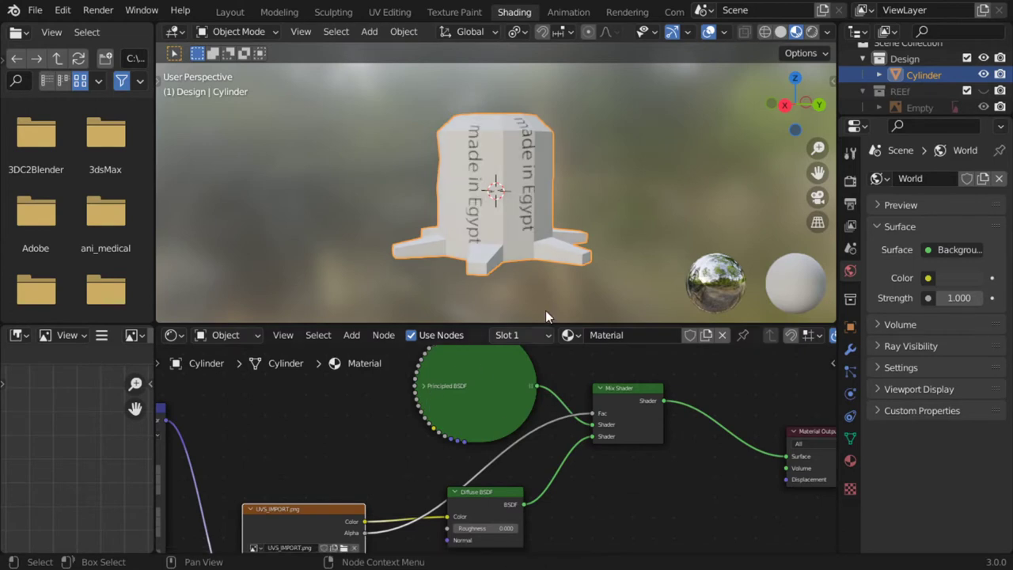
pyautogui.moveTo(444, 237)
pyautogui.mouseDown(button='middle')
pyautogui.moveTo(456, 270)
pyautogui.moveTo(371, 176)
pyautogui.moveTo(485, 173)
pyautogui.moveTo(504, 157)
pyautogui.moveTo(619, 141)
pyautogui.moveTo(568, 194)
pyautogui.moveTo(537, 196)
pyautogui.moveTo(610, 202)
pyautogui.moveTo(564, 139)
pyautogui.moveTo(662, 154)
pyautogui.moveTo(532, 144)
pyautogui.moveTo(383, 285)
pyautogui.moveTo(503, 189)
pyautogui.moveTo(312, 217)
pyautogui.moveTo(470, 204)
pyautogui.moveTo(366, 227)
pyautogui.moveTo(471, 212)
pyautogui.moveTo(376, 196)
pyautogui.mouseUp(button='middle')
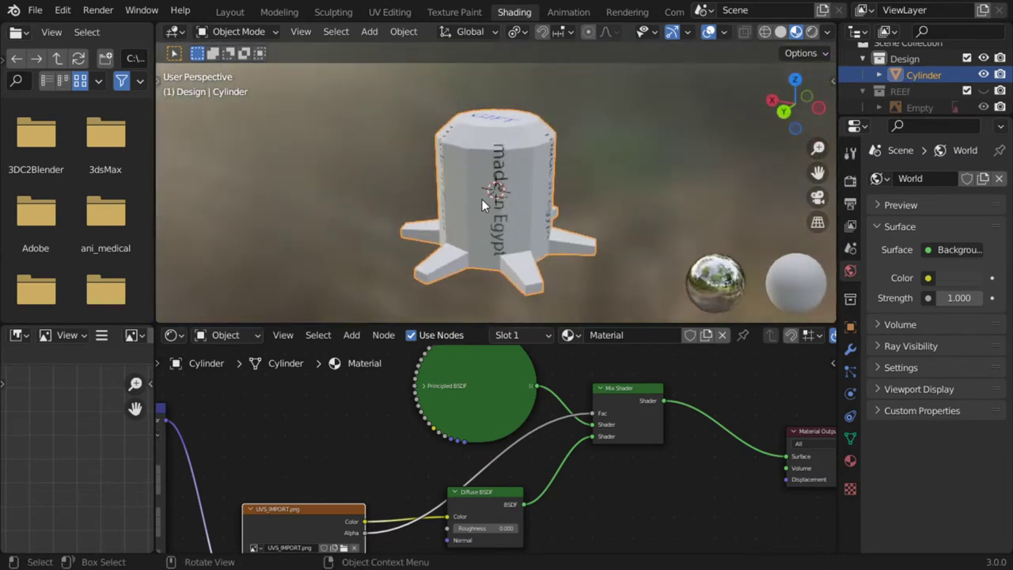
pyautogui.press('Tab')
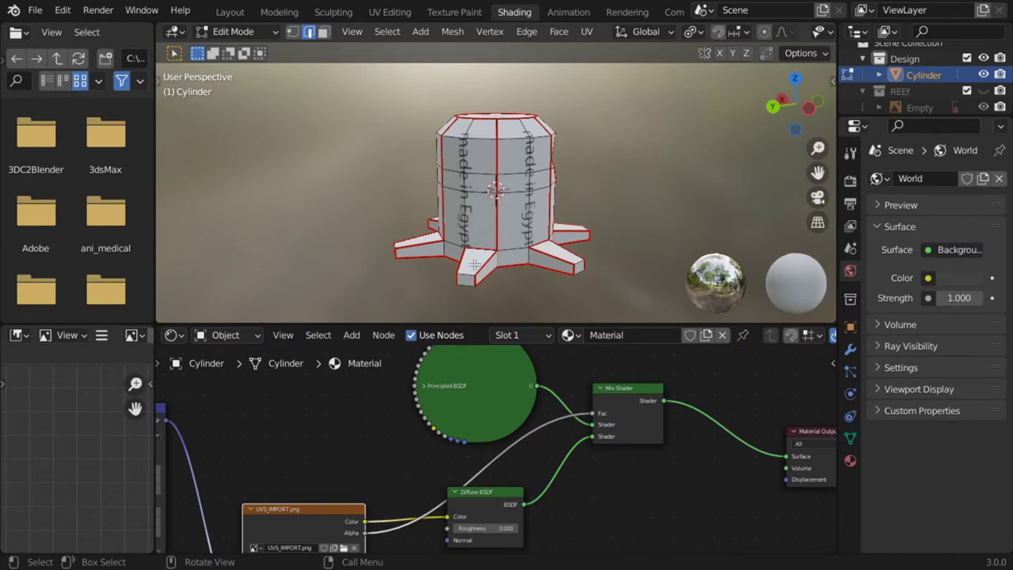
# - Expand the Principled BSDF, set its Base Color to yellow, and return to Object Mode
pyautogui.moveTo(475, 259)
pyautogui.mouseDown(button='middle')
pyautogui.moveTo(621, 203)
pyautogui.moveTo(715, 248)
pyautogui.moveTo(633, 237)
pyautogui.mouseUp(button='middle')
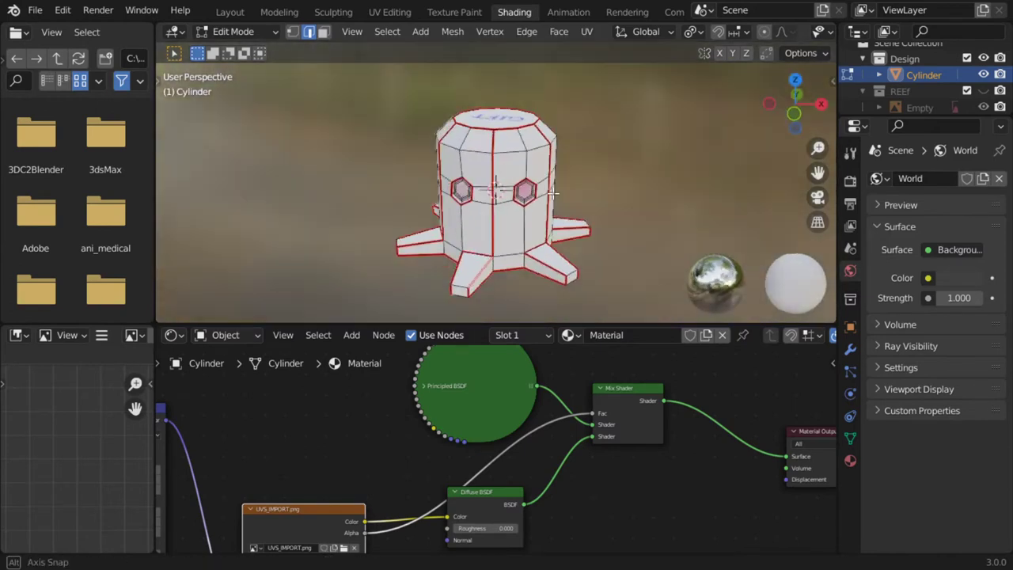
pyautogui.click(499, 438)
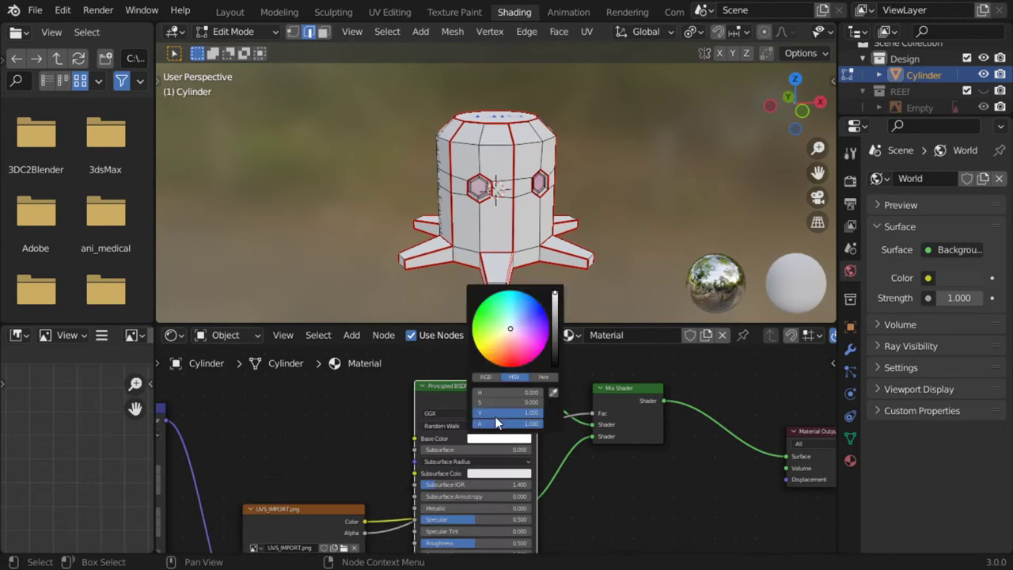
pyautogui.click(490, 359)
pyautogui.moveTo(490, 360); pyautogui.dragTo(481, 339)
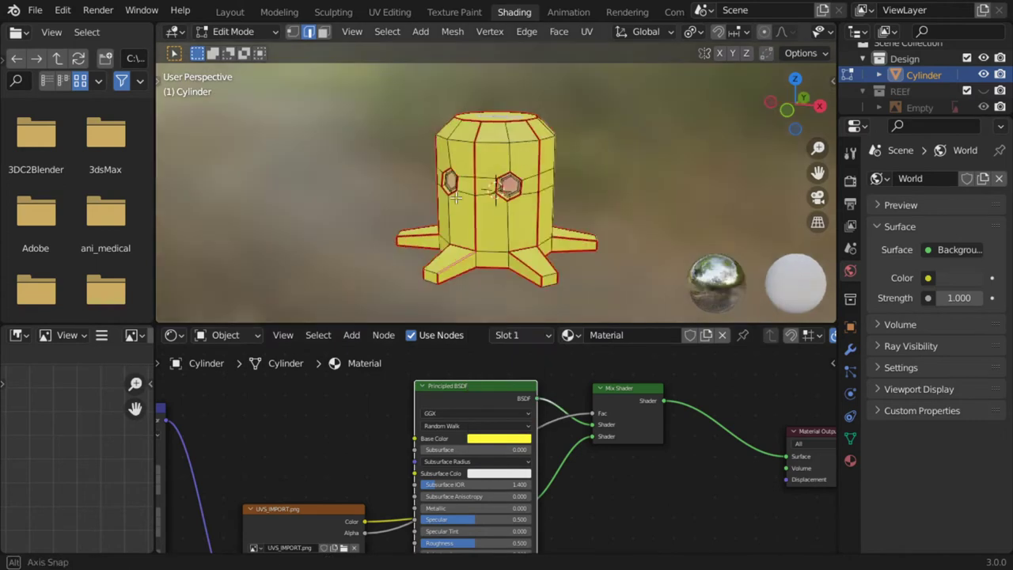
pyautogui.press('Tab')
# - View the yellow textured stump, show its modifier settings, and go back to Photoshop
pyautogui.moveTo(506, 196)
pyautogui.mouseDown(button='middle')
pyautogui.moveTo(400, 246)
pyautogui.moveTo(233, 196)
pyautogui.moveTo(428, 170)
pyautogui.moveTo(561, 179)
pyautogui.moveTo(502, 192)
pyautogui.moveTo(527, 199)
pyautogui.moveTo(502, 199)
pyautogui.moveTo(554, 122)
pyautogui.moveTo(551, 106)
pyautogui.moveTo(328, 228)
pyautogui.moveTo(191, 252)
pyautogui.moveTo(757, 274)
pyautogui.moveTo(485, 208)
pyautogui.moveTo(287, 208)
pyautogui.moveTo(215, 262)
pyautogui.moveTo(477, 191)
pyautogui.moveTo(410, 224)
pyautogui.moveTo(425, 230)
pyautogui.moveTo(530, 153)
pyautogui.moveTo(501, 112)
pyautogui.moveTo(534, 218)
pyautogui.moveTo(354, 249)
pyautogui.moveTo(596, 251)
pyautogui.mouseUp(button='middle')
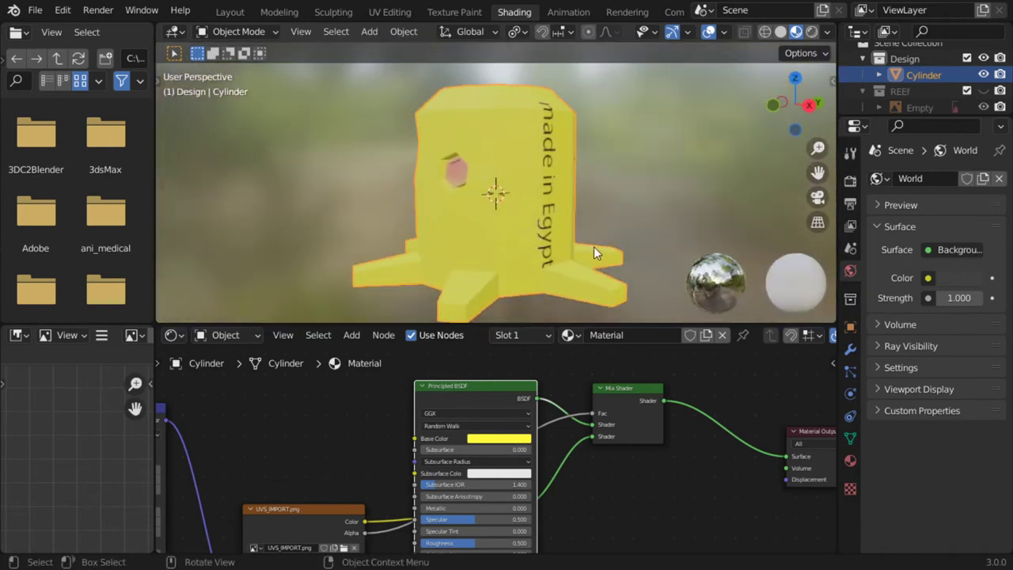
pyautogui.click(852, 348)
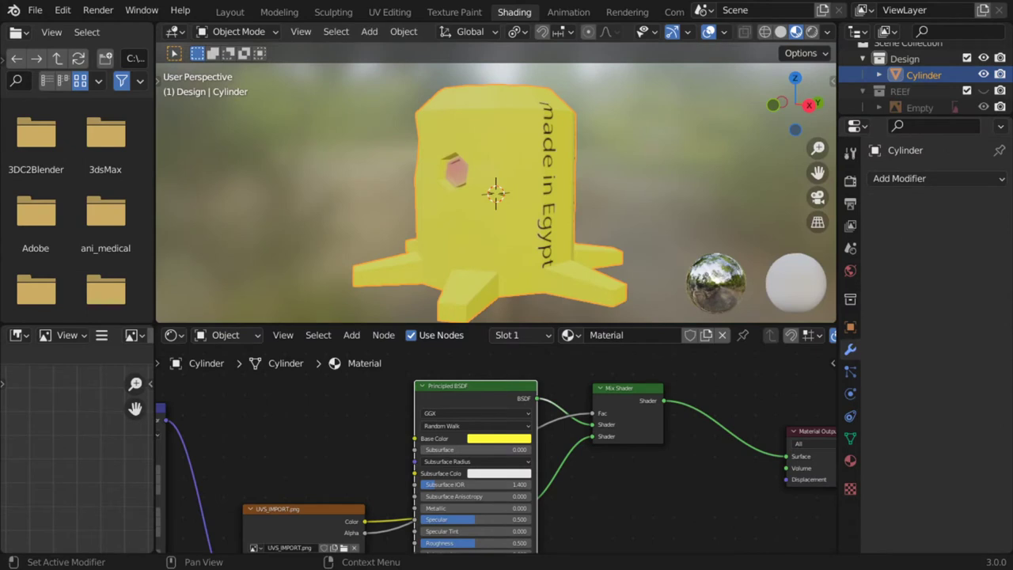
pyautogui.click(336, 554)
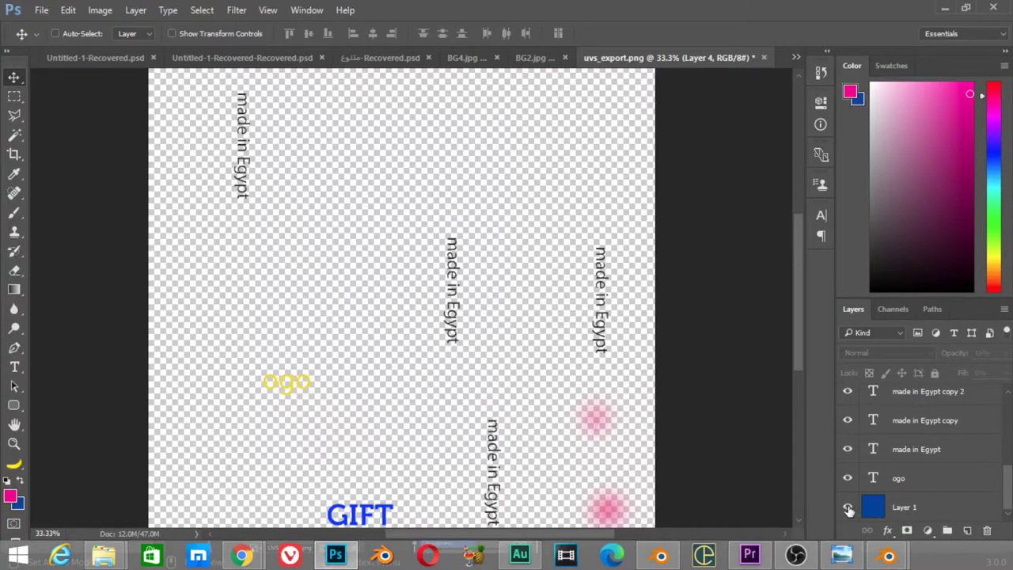
# - Show Layer 1 and Layer 4, zoom into the UV islands, and add a new Layer 5
pyautogui.click(848, 508)
pyautogui.moveTo(1010, 499); pyautogui.dragTo(1010, 420)
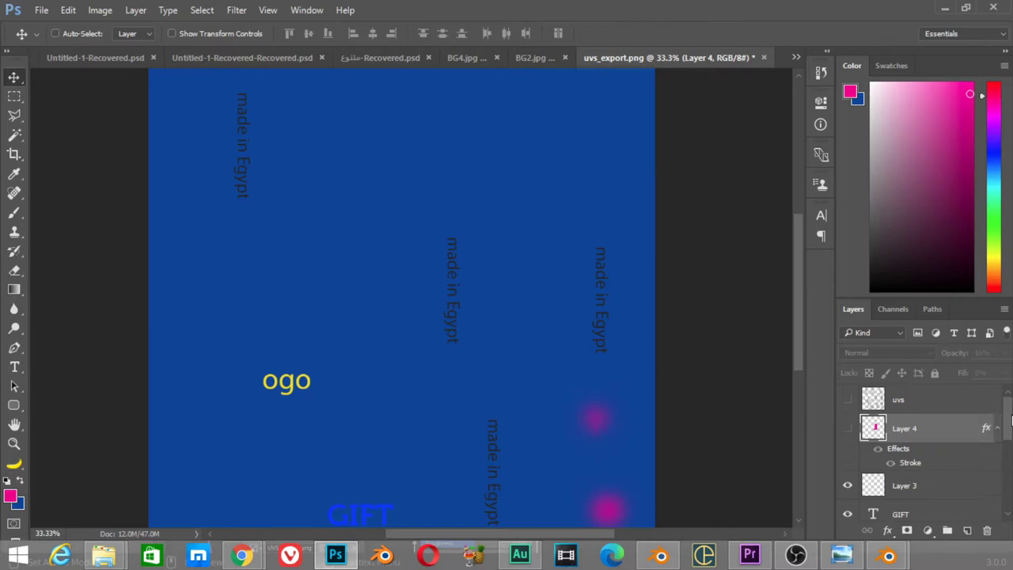
pyautogui.click(847, 428)
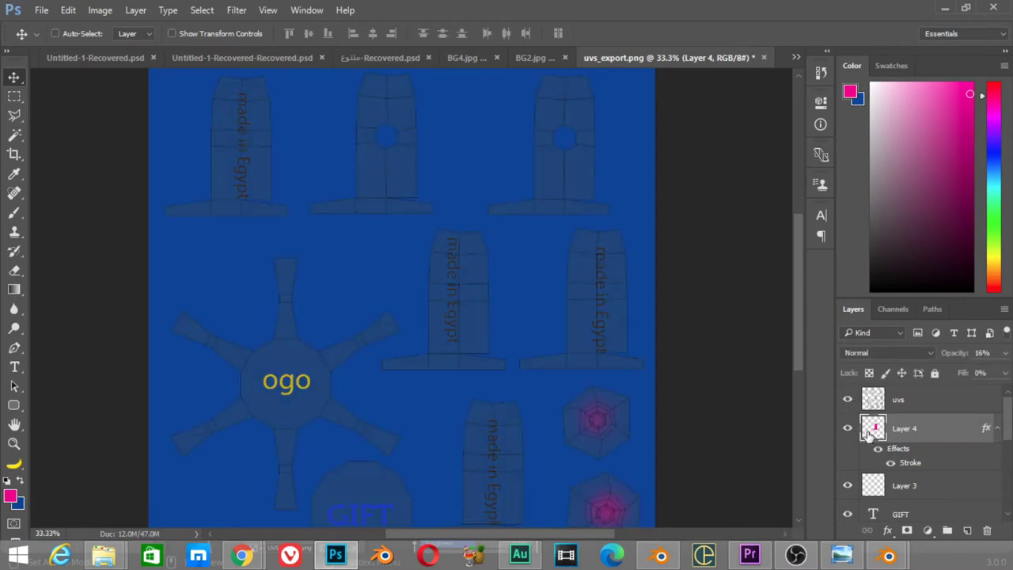
pyautogui.hotkey('ctrl', '+')
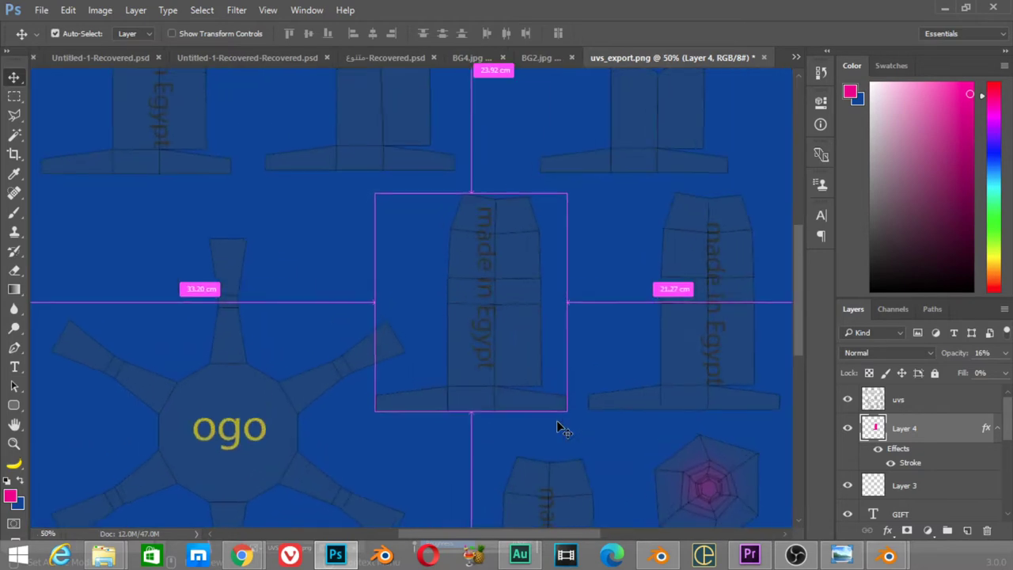
pyautogui.hotkey('ctrl', '+')
pyautogui.scroll(5, 449, 253)
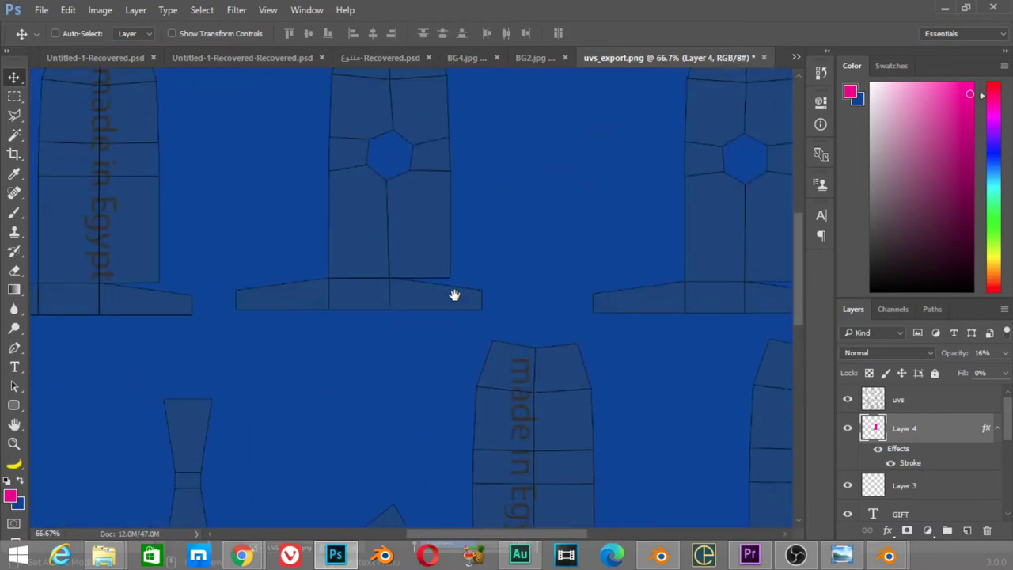
pyautogui.scroll(2, 475, 317)
pyautogui.click(967, 530)
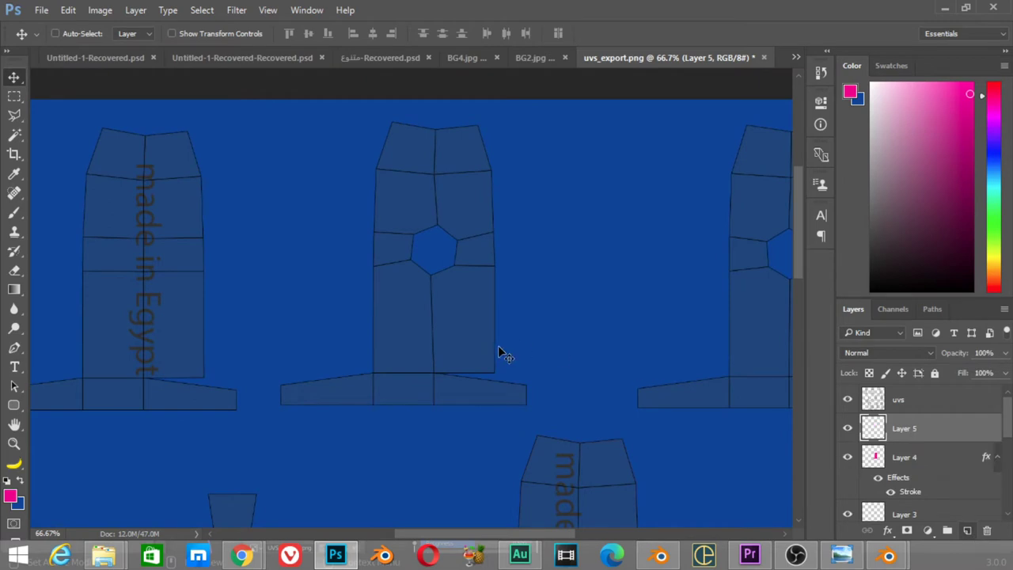
# - Trace the trunk island's bottom, left and top edges with the Polygonal Lasso at 100%
pyautogui.click(15, 115)
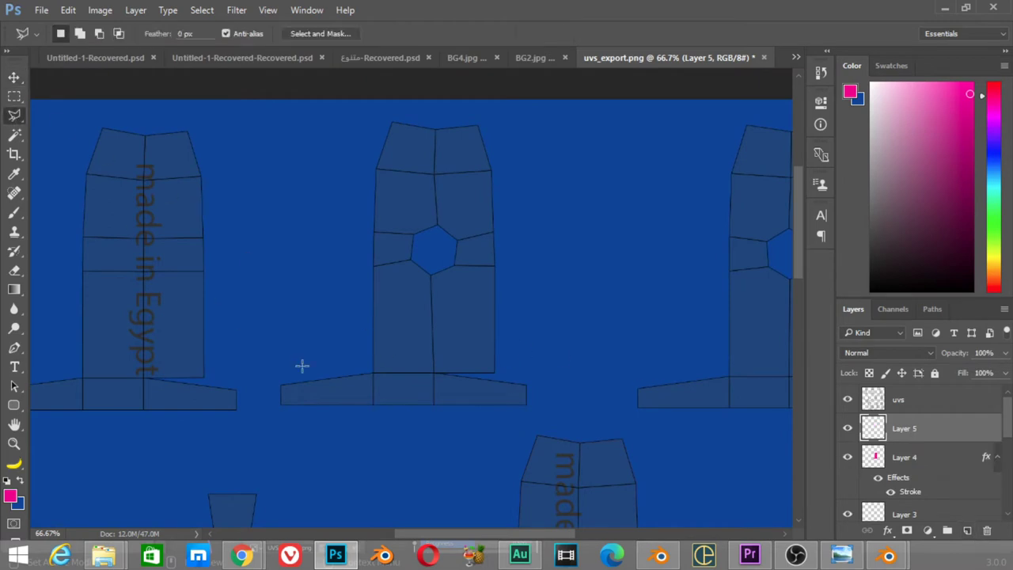
pyautogui.hotkey('ctrl', '+')
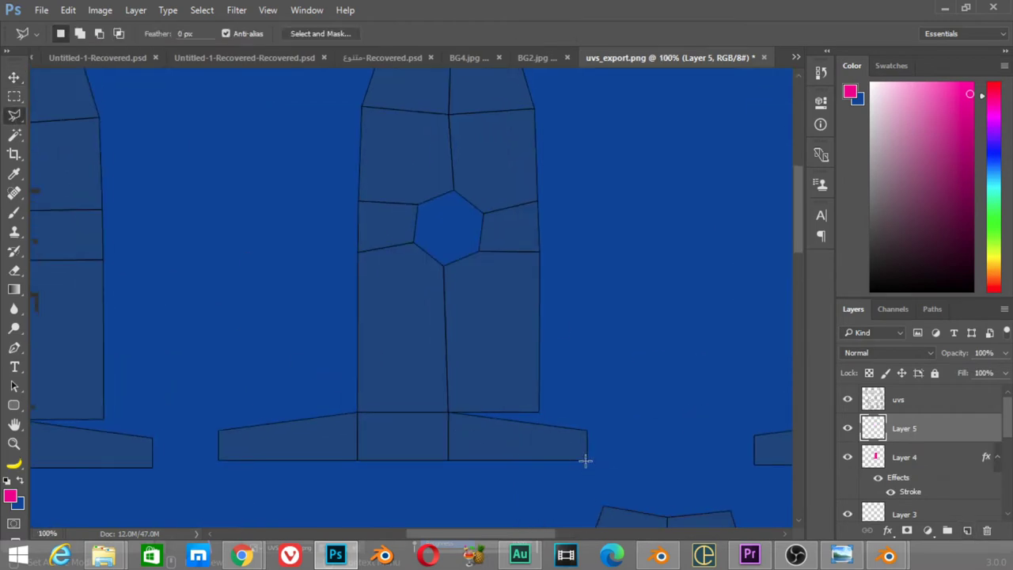
pyautogui.click(587, 460)
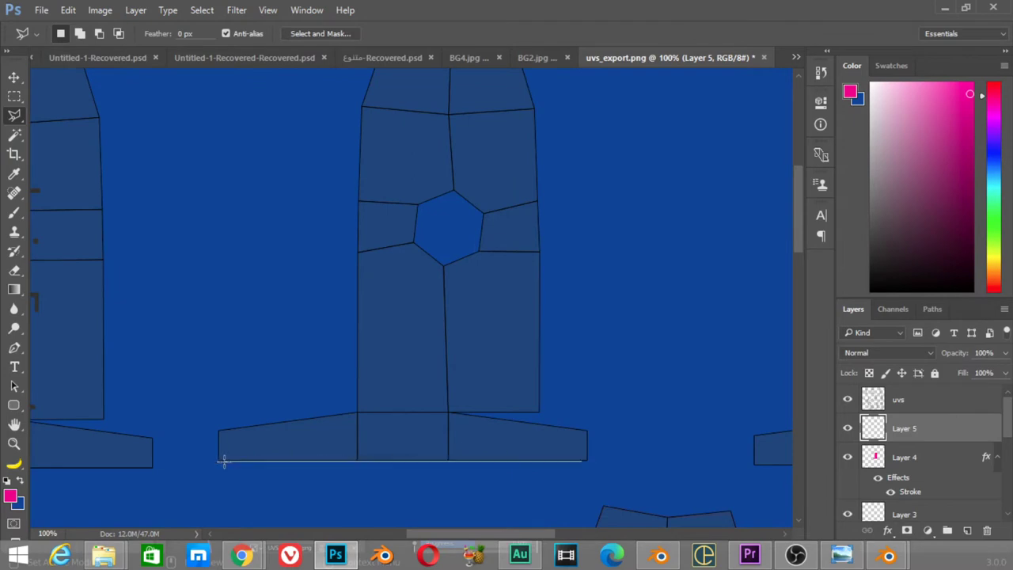
pyautogui.moveTo(219, 431); pyautogui.dragTo(342, 279)
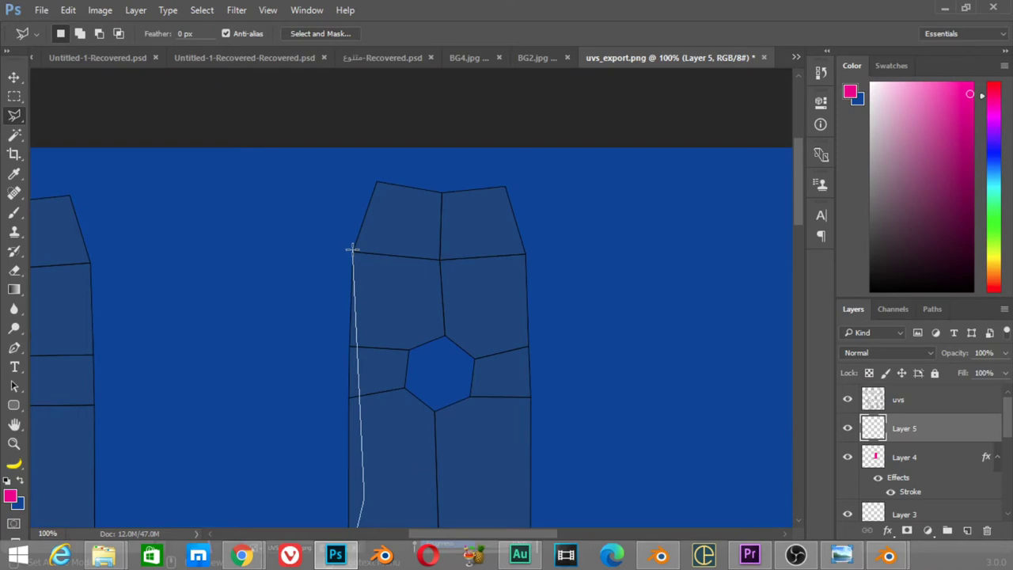
pyautogui.moveTo(342, 278); pyautogui.dragTo(353, 248)
pyautogui.click(354, 249)
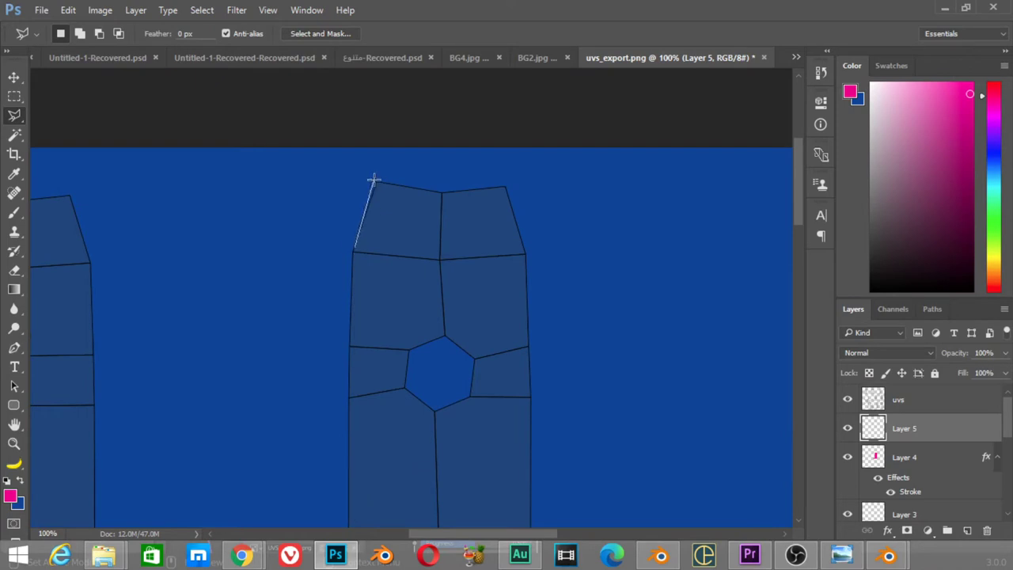
pyautogui.click(440, 191)
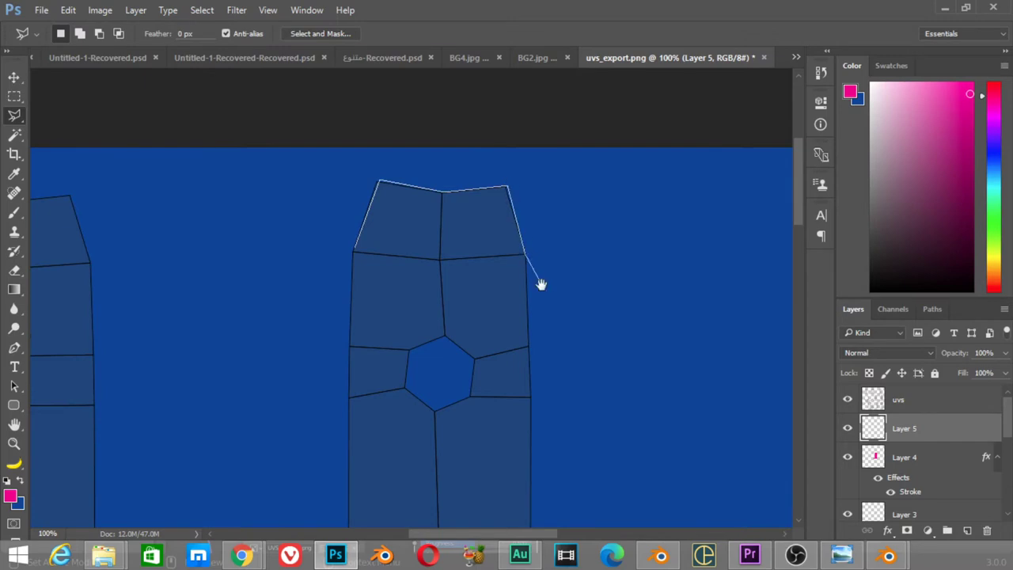
# - Finish tracing the island's right side and base, closing the selection
pyautogui.moveTo(541, 284); pyautogui.dragTo(462, 136)
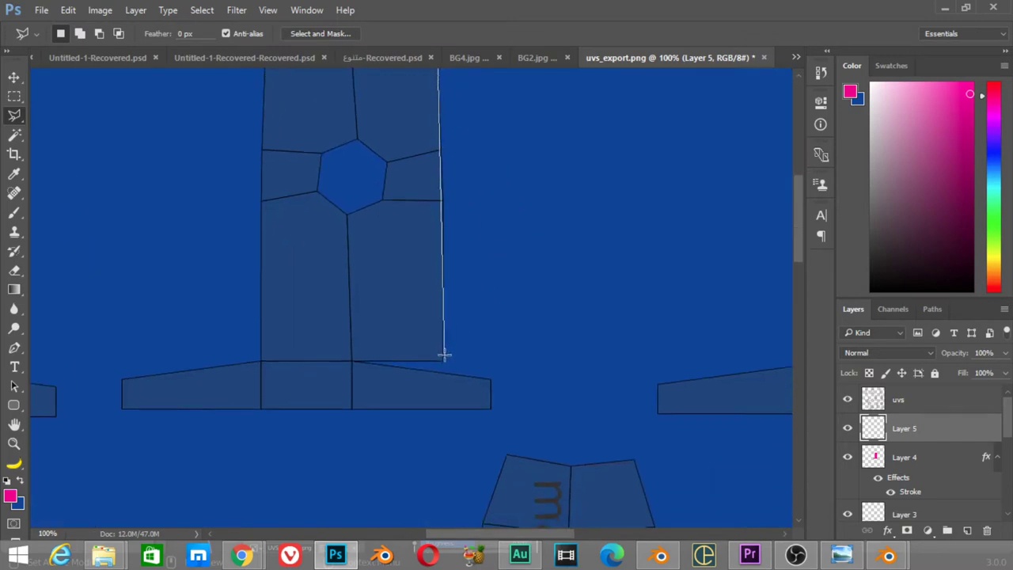
pyautogui.click(442, 360)
pyautogui.click(362, 360)
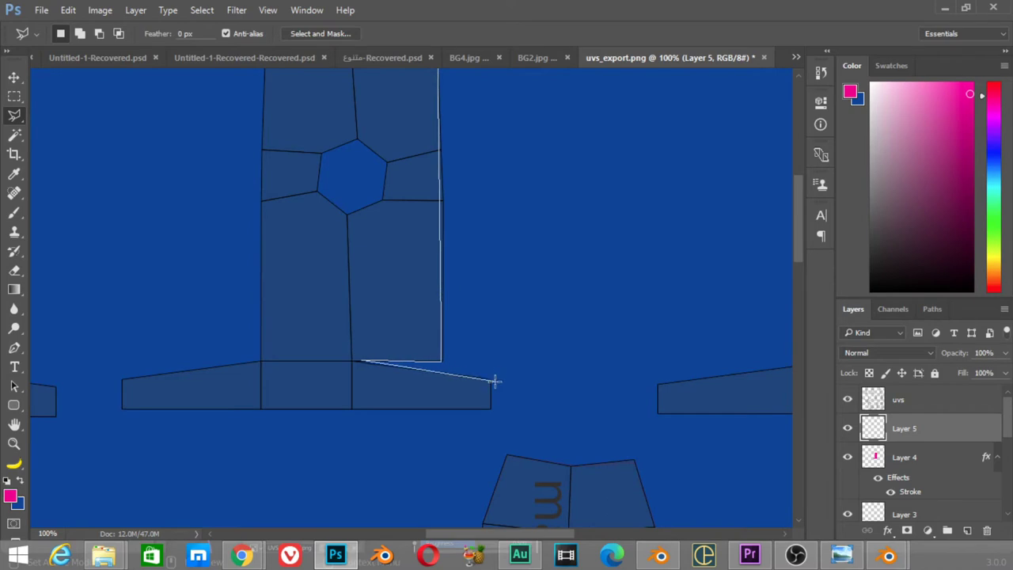
pyautogui.click(491, 409)
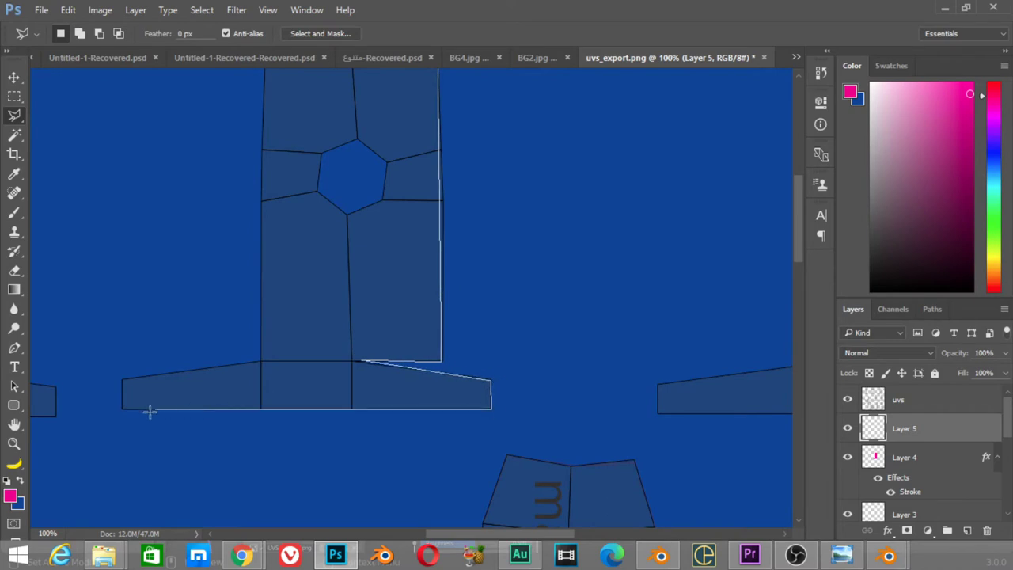
pyautogui.click(124, 380)
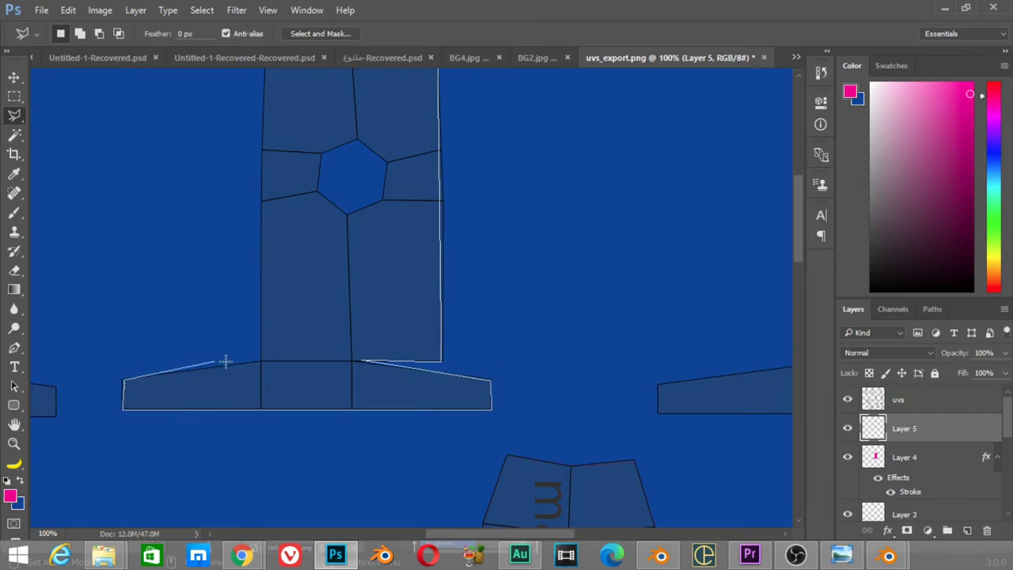
pyautogui.moveTo(255, 211); pyautogui.dragTo(296, 434)
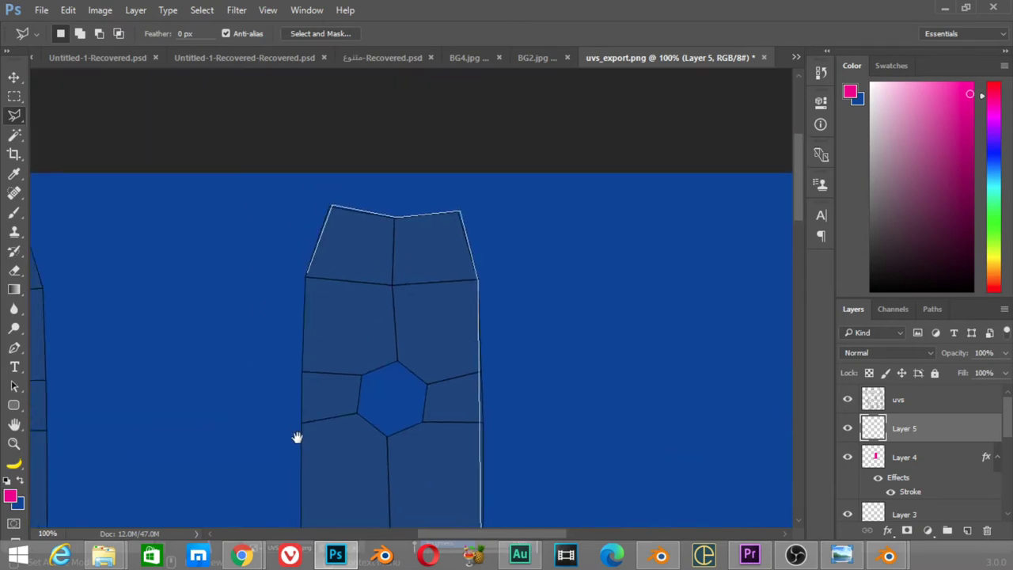
pyautogui.click(309, 283)
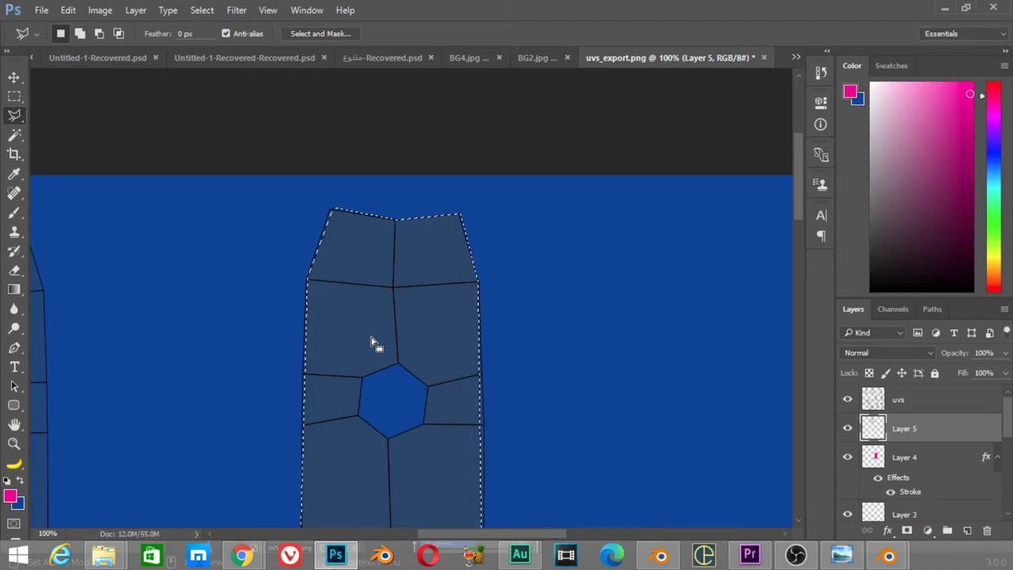
# - Copy Layer 4's stroke style onto Layer 5 and hide the uvs layer
pyautogui.hotkey('ctrl', 'd')
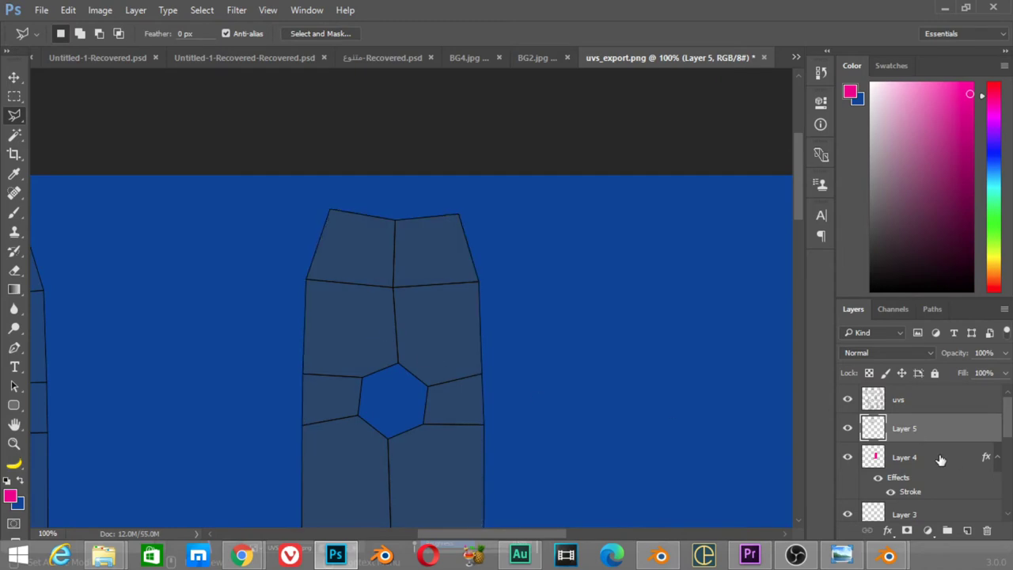
pyautogui.click(940, 461)
pyautogui.rightClick(938, 455)
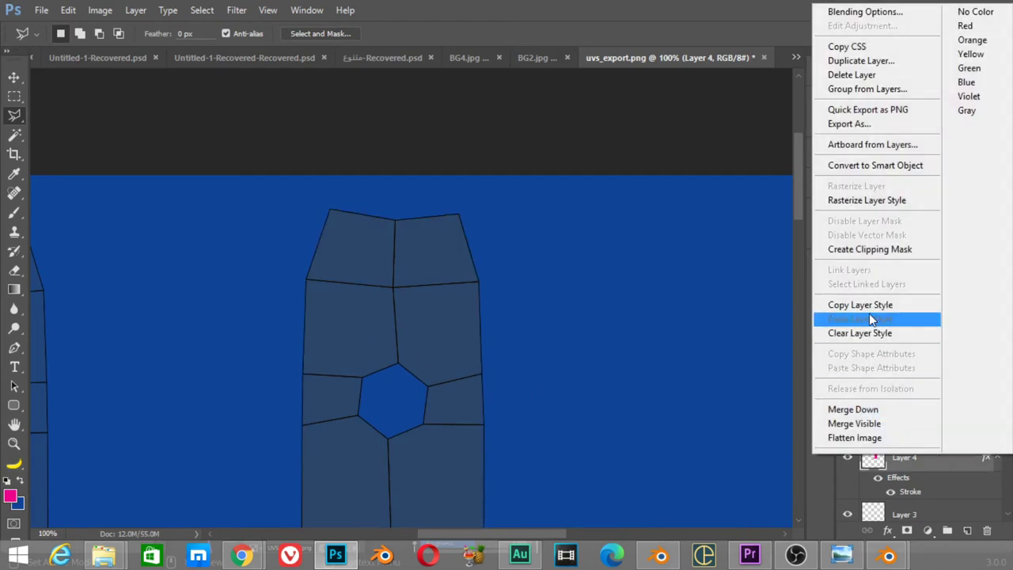
pyautogui.click(869, 314)
pyautogui.click(920, 428)
pyautogui.rightClick(921, 428)
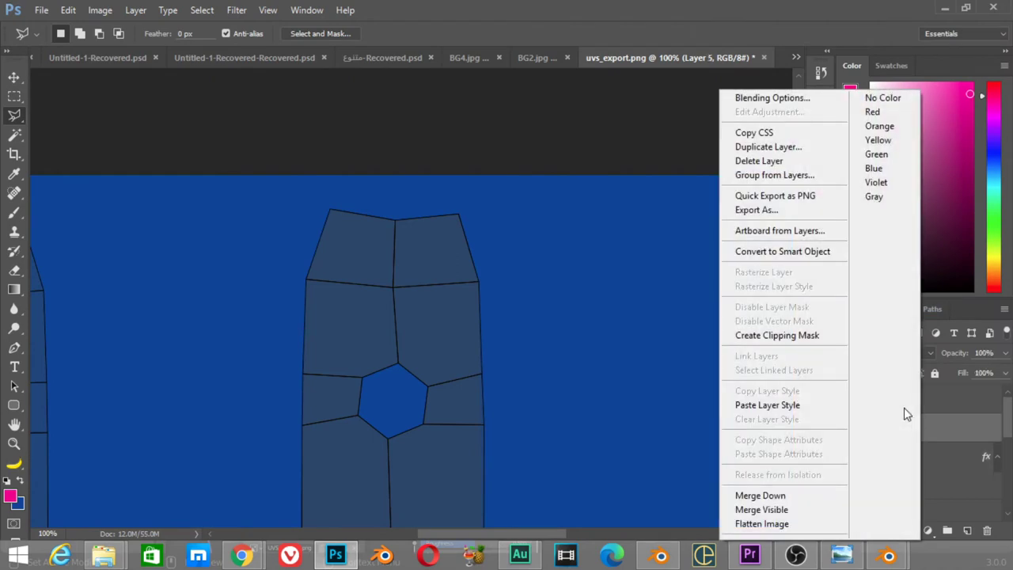
pyautogui.click(792, 404)
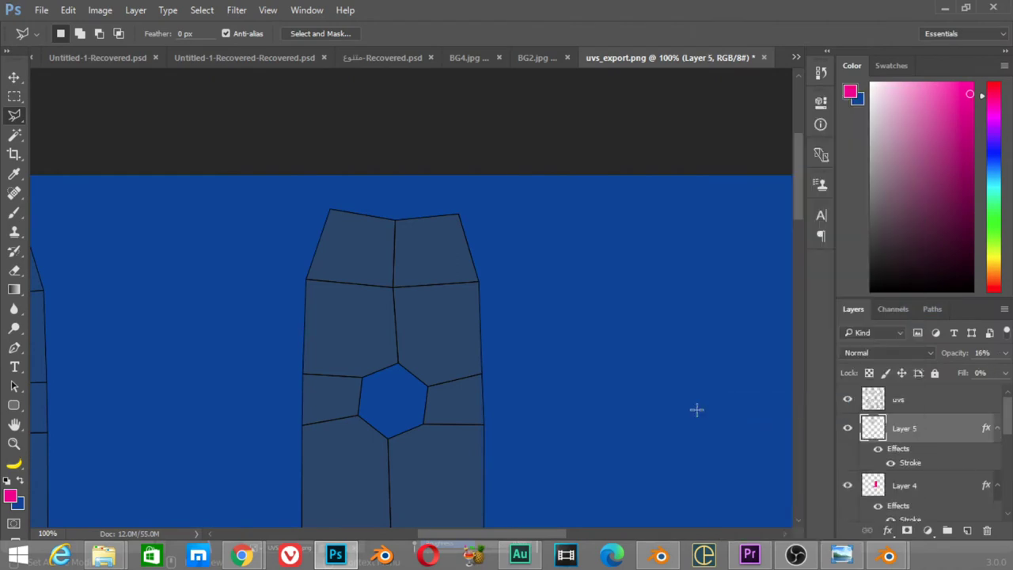
pyautogui.click(850, 401)
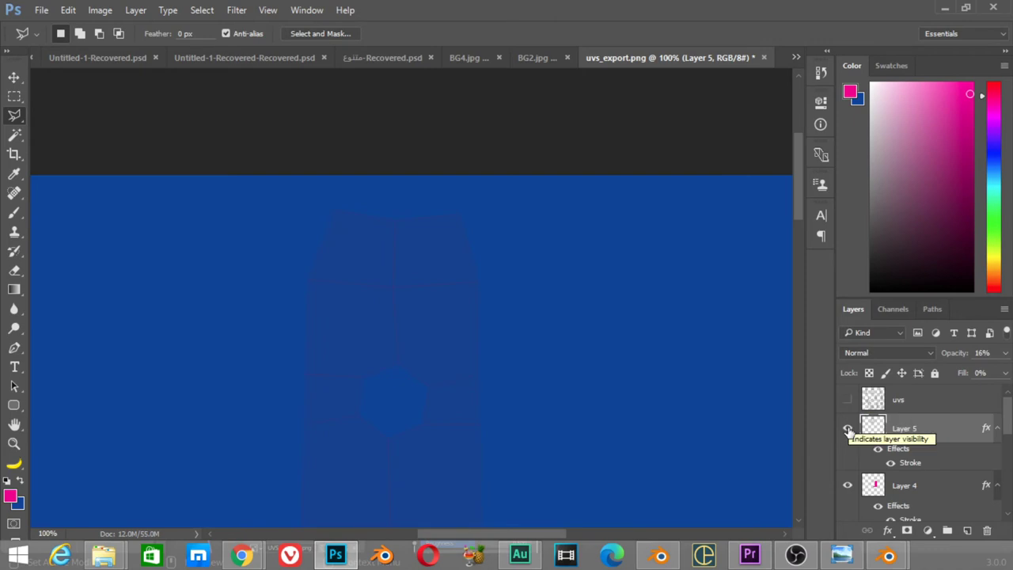
# - Undo the pasted style, reselect the traced island, and fill it with pink on Layer 5
pyautogui.moveTo(482, 456); pyautogui.dragTo(393, 308)
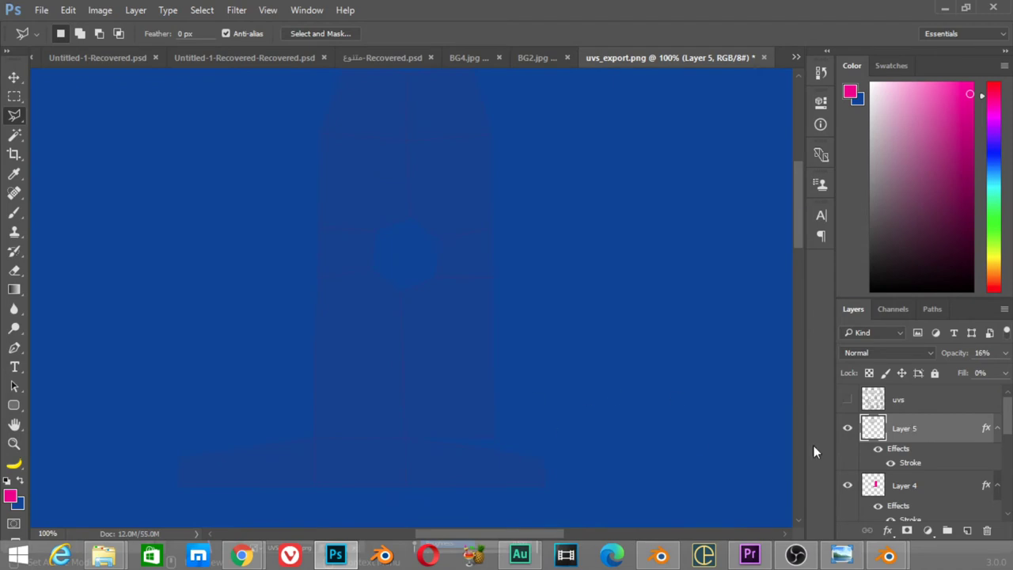
pyautogui.keyDown('ctrl'); pyautogui.click(873, 431); pyautogui.keyUp('ctrl')
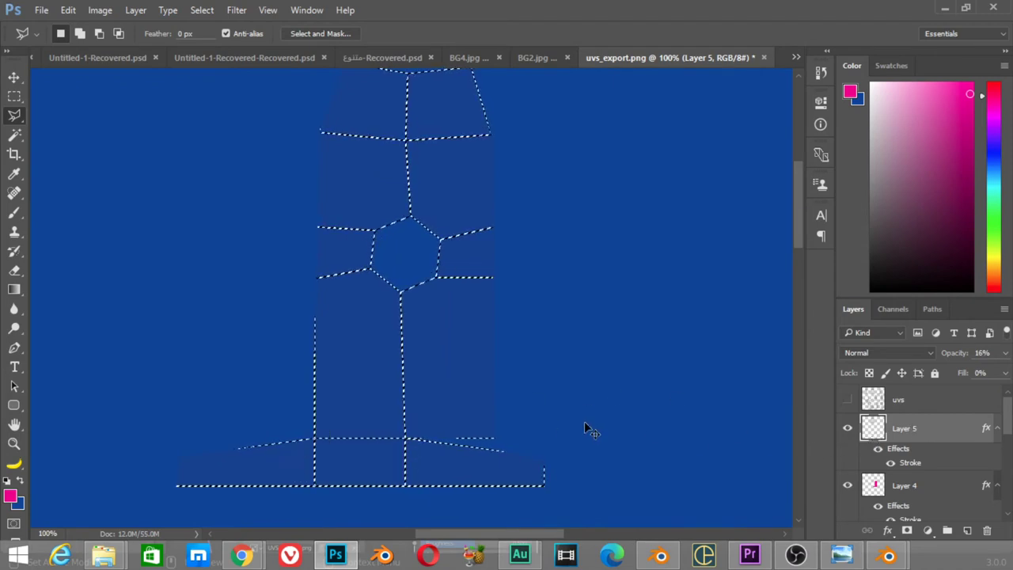
pyautogui.hotkey('ctrl', 'd')
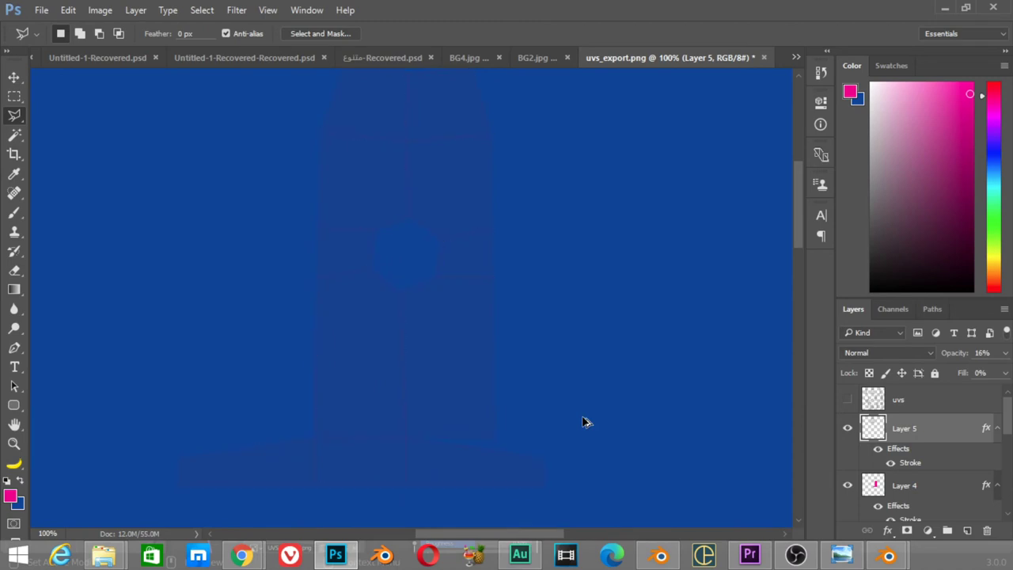
pyautogui.hotkey('ctrl', 'z')
pyautogui.hotkey('ctrl', 'shift', 'd')
pyautogui.press('Delete')
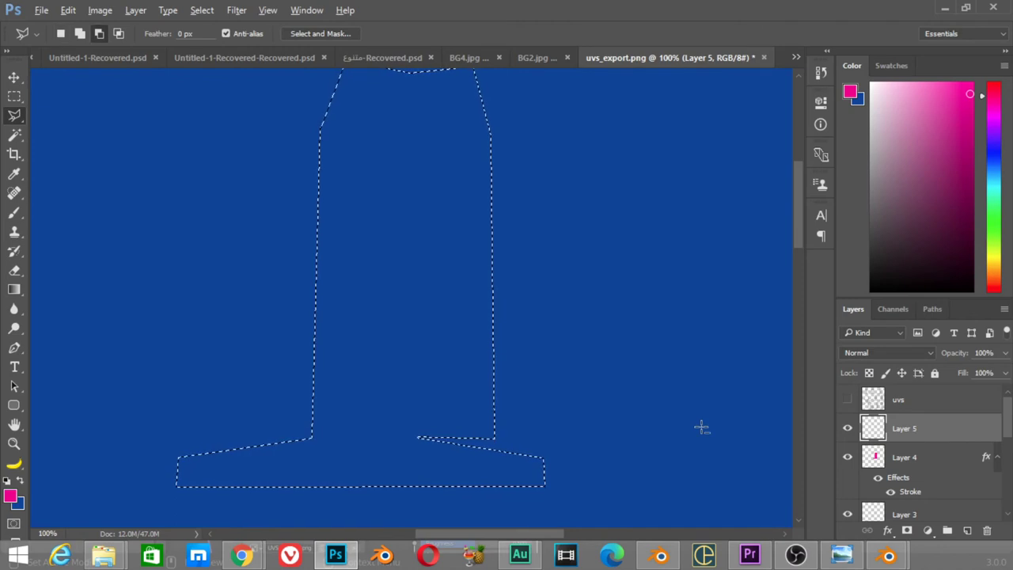
pyautogui.hotkey('alt', 'BackSpace')
pyautogui.hotkey('ctrl', 'd')
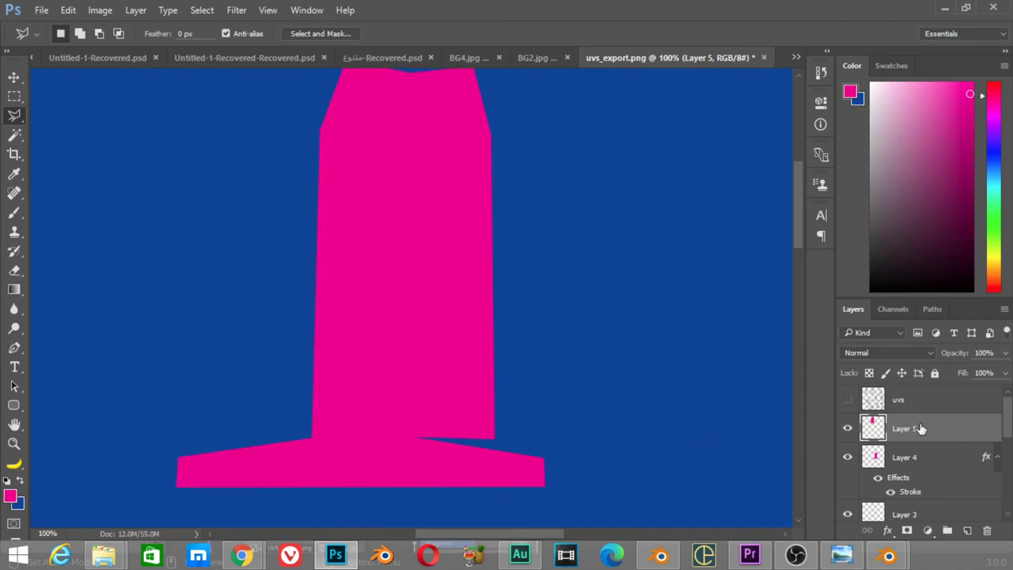
# - Reapply the copied stroke layer style to Layer 5
pyautogui.rightClick(903, 427)
pyautogui.click(790, 405)
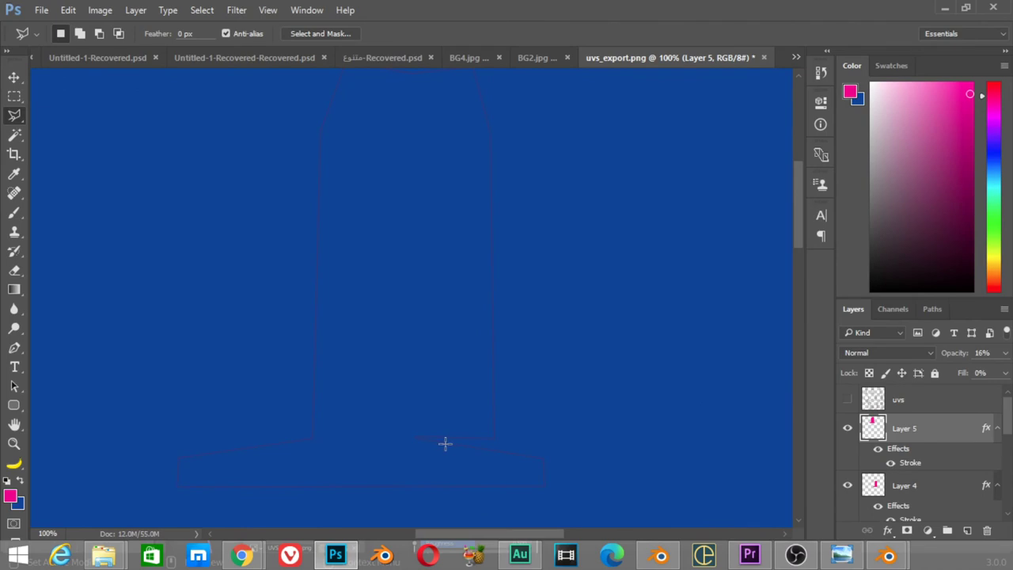
pyautogui.scroll(3, 507, 348)
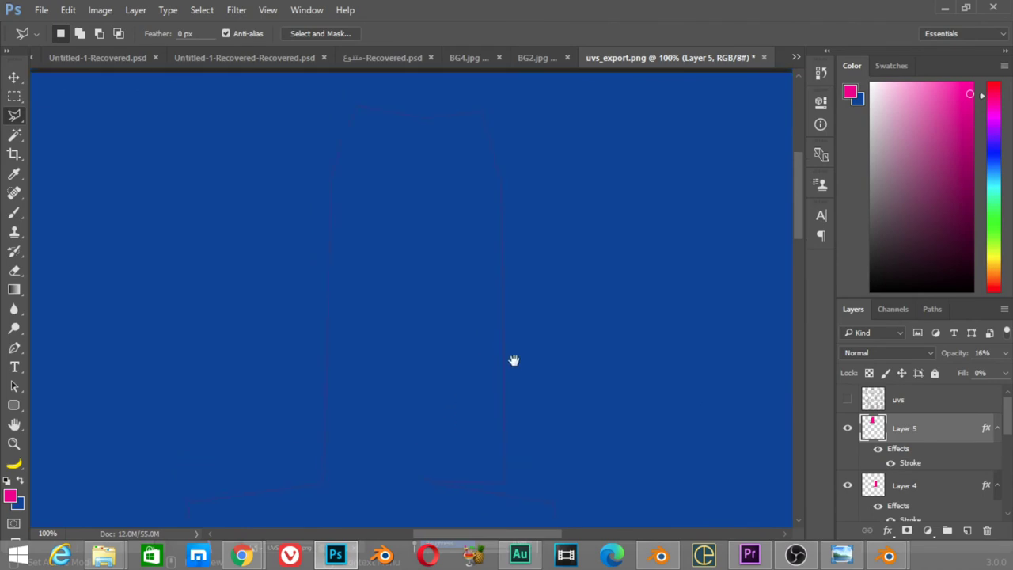
pyautogui.click(14, 76)
pyautogui.scroll(-2, 414, 174)
# - Zoom out to 25% to see the whole texture and turn the uvs layer's visibility back on
pyautogui.scroll(-2, 488, 377)
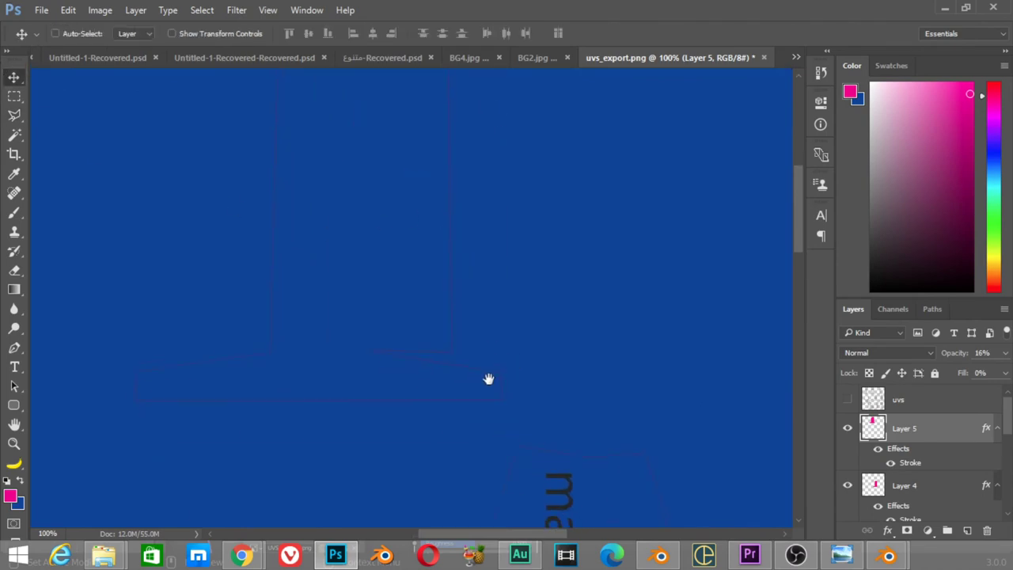
pyautogui.moveTo(518, 399); pyautogui.dragTo(545, 453)
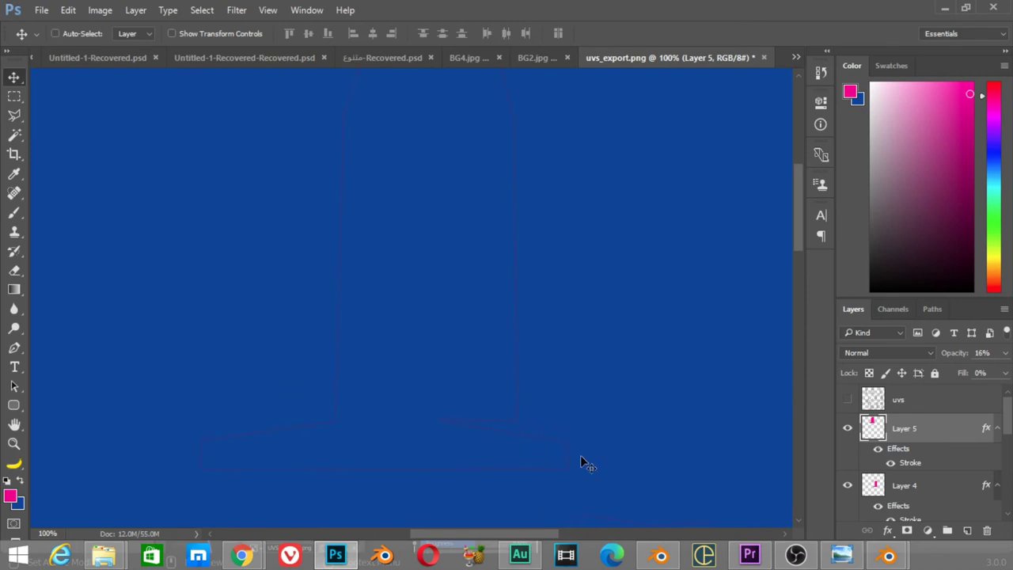
pyautogui.moveTo(472, 256); pyautogui.dragTo(459, 271)
pyautogui.hotkey('ctrl', '-')
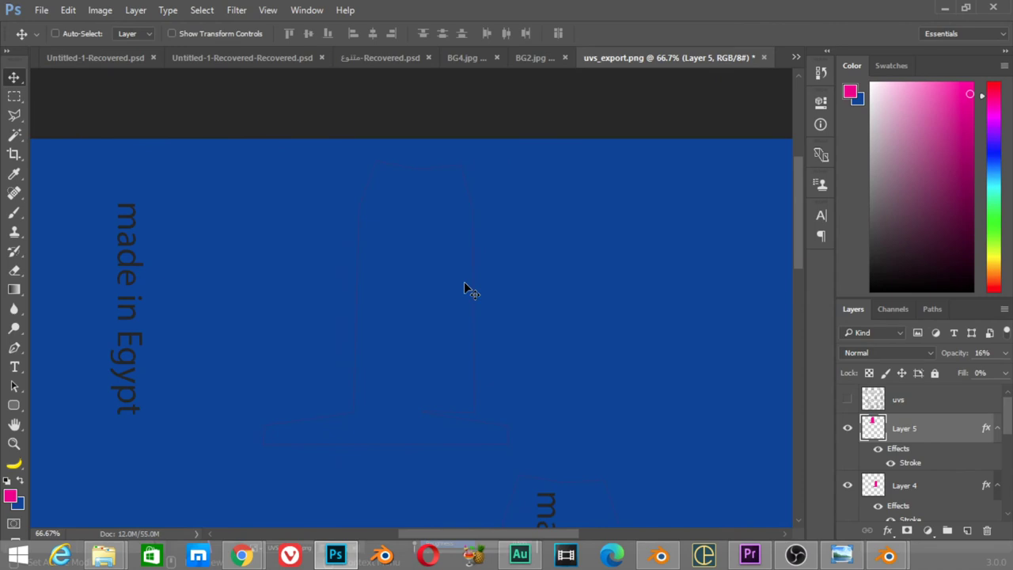
pyautogui.hotkey('ctrl', '-')
pyautogui.moveTo(565, 438)
pyautogui.mouseDown()
pyautogui.moveTo(544, 354)
pyautogui.moveTo(528, 325)
pyautogui.moveTo(516, 333)
pyautogui.mouseUp()
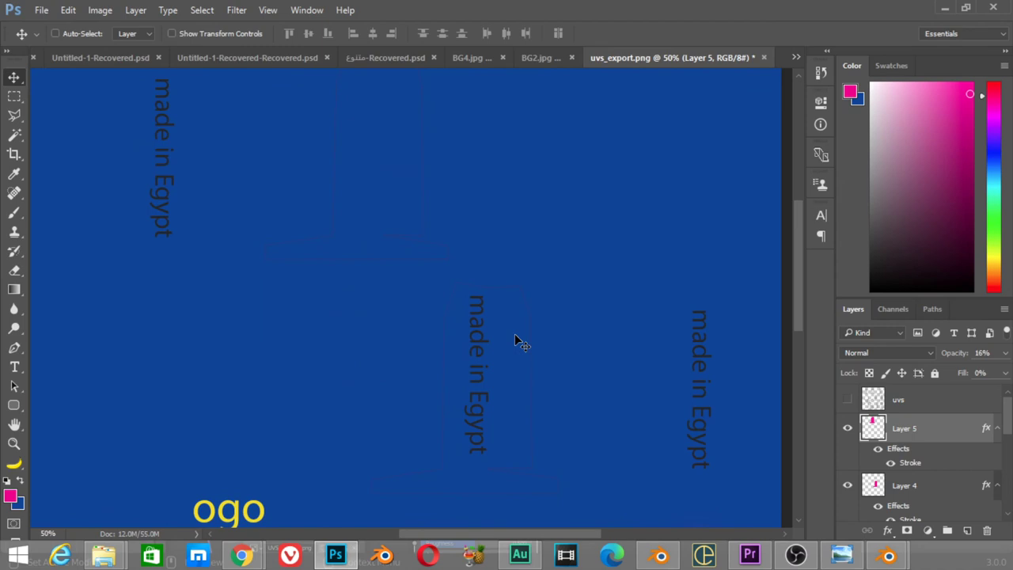
pyautogui.hotkey('ctrl', '-')
pyautogui.hotkey('ctrl', '-')
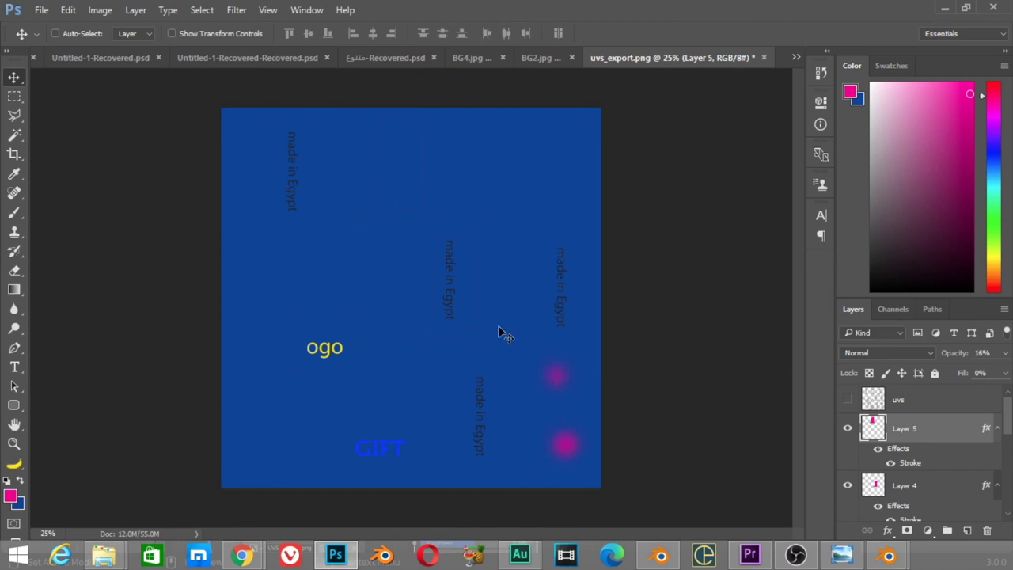
pyautogui.click(849, 400)
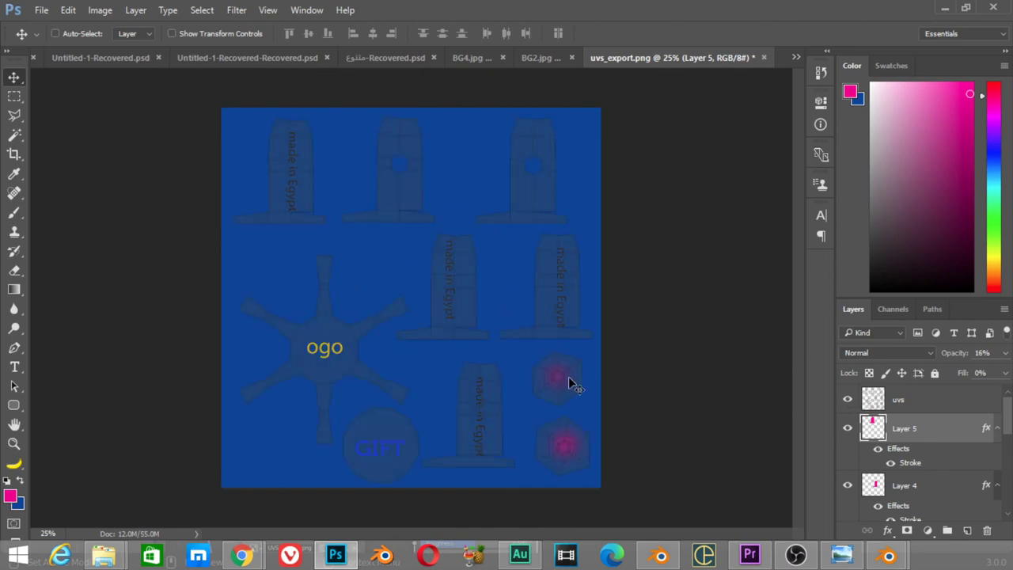